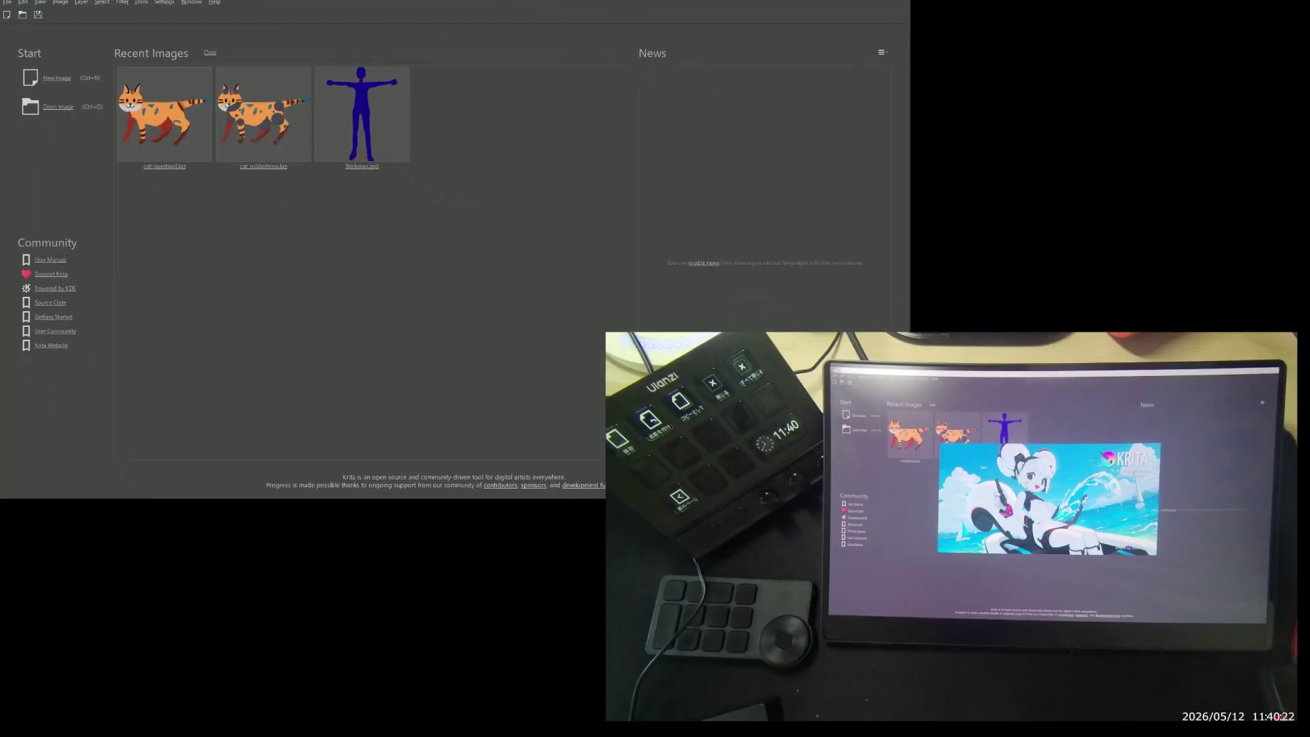
Open the most recent cat image and make its Markers layer visible over the artwork.
left_click(164, 114)
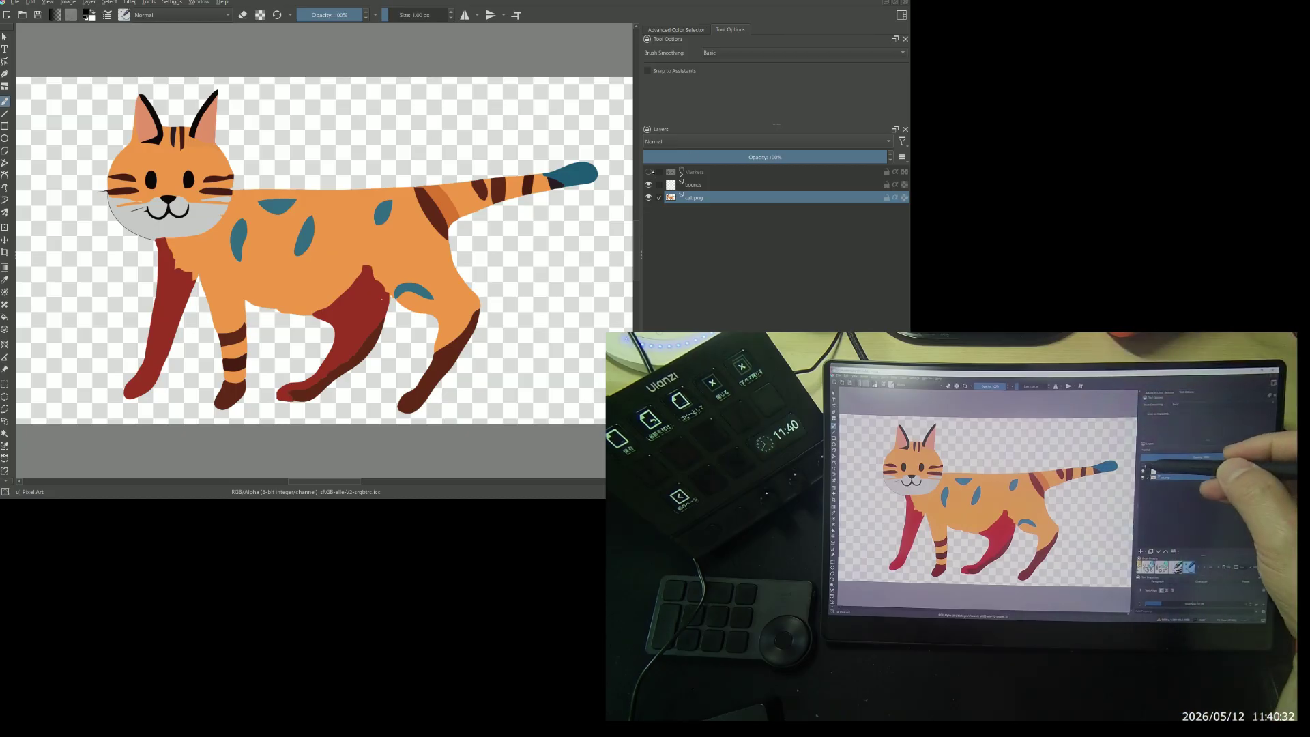
left_click(694, 172, "ctrl")
left_click(649, 172)
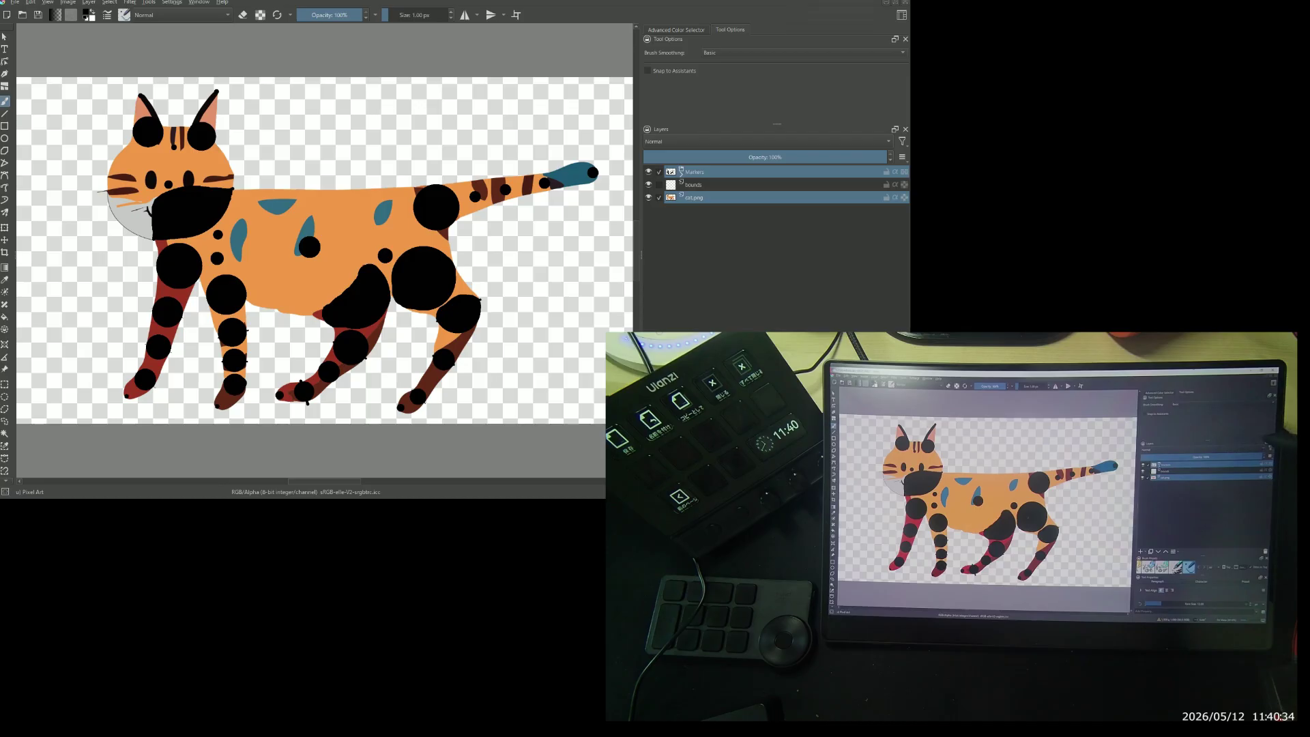
left_click(648, 172)
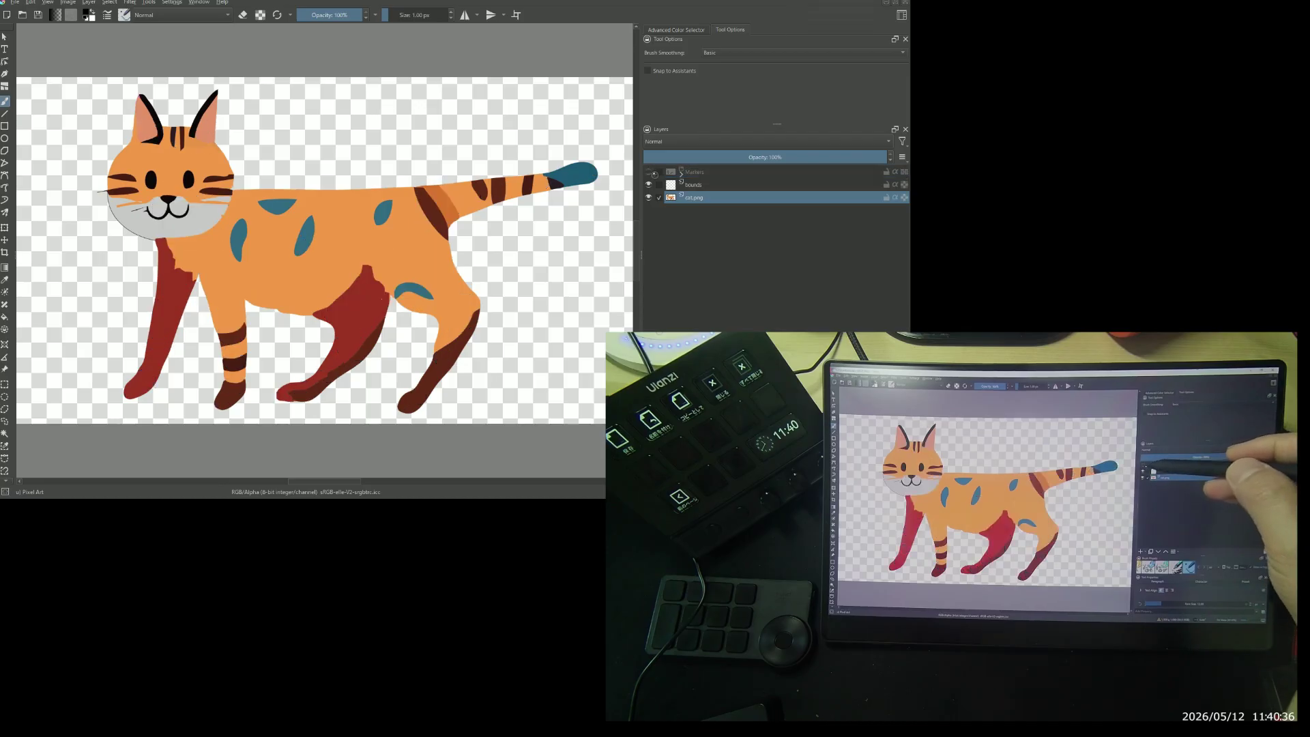
left_click(648, 172)
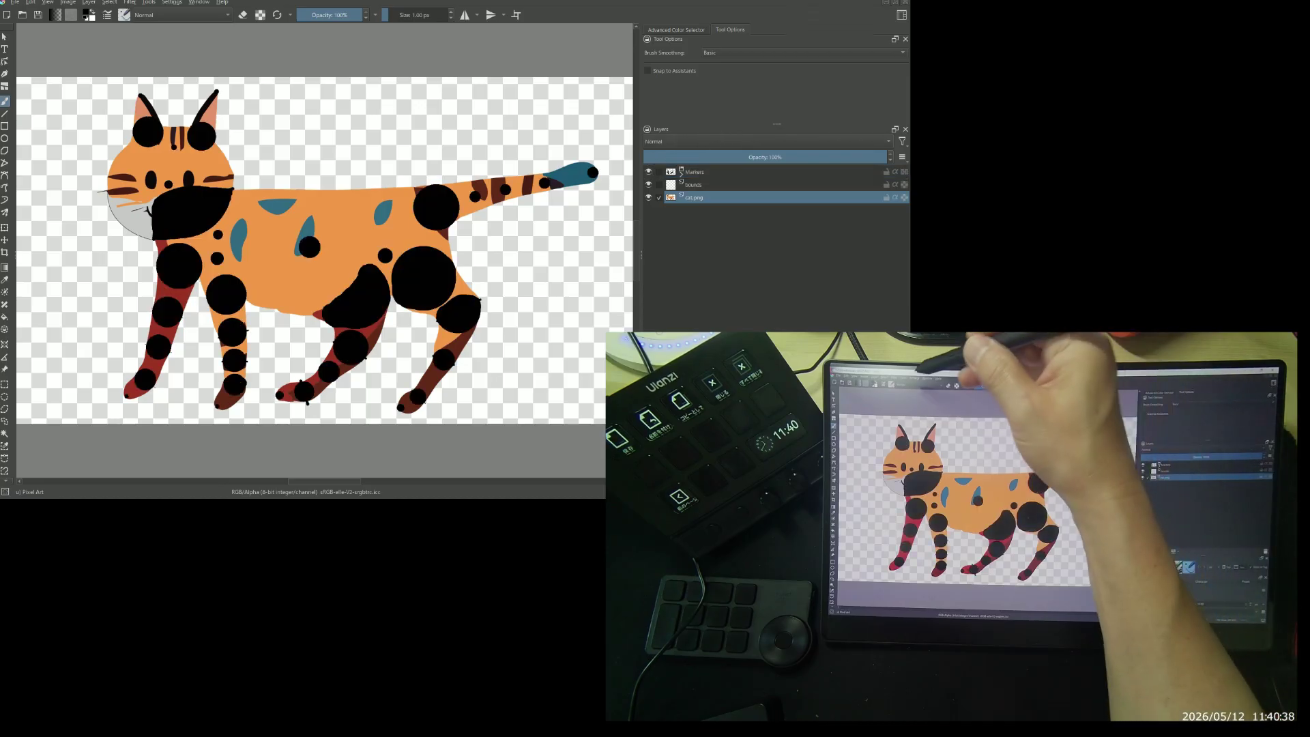
Run the LayerWeaver script's analysis with the Quadruped profile and agree to auto-generate the missing Hole and Island layers.
left_click(148, 2)
mouse_move(157, 23)
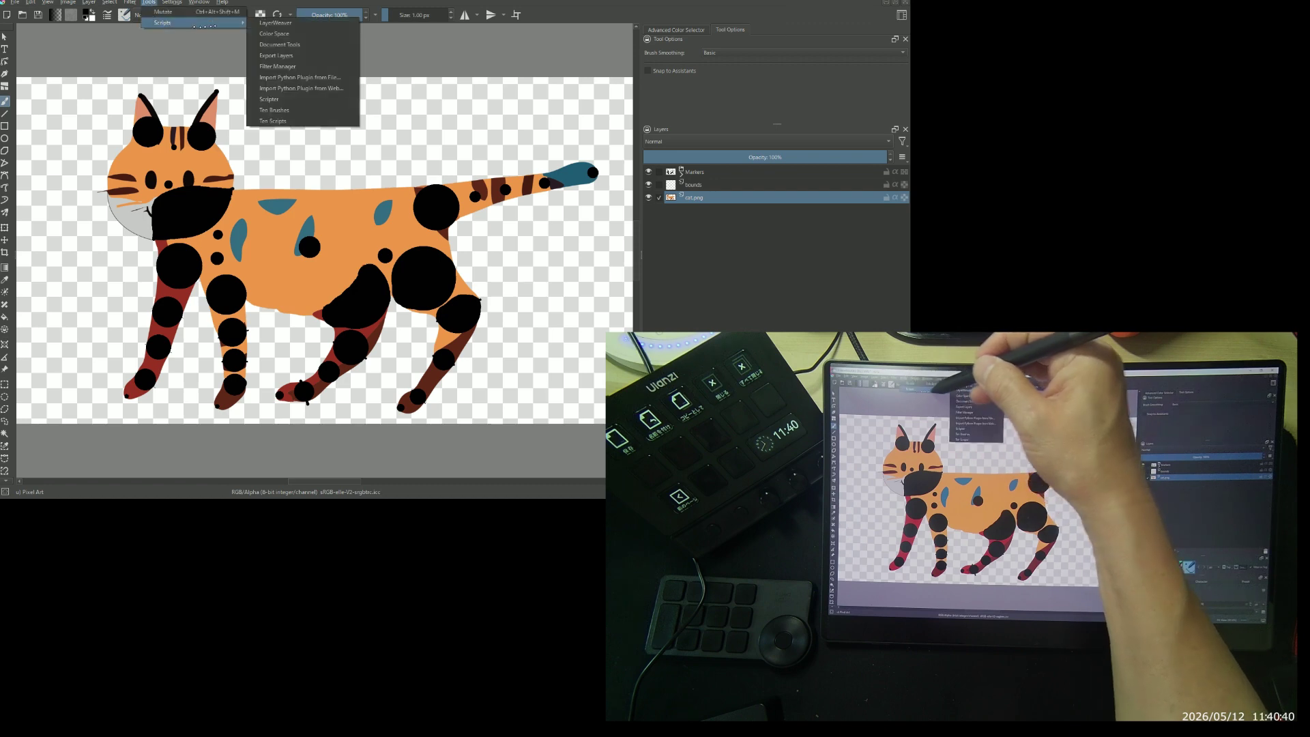
left_click(287, 41)
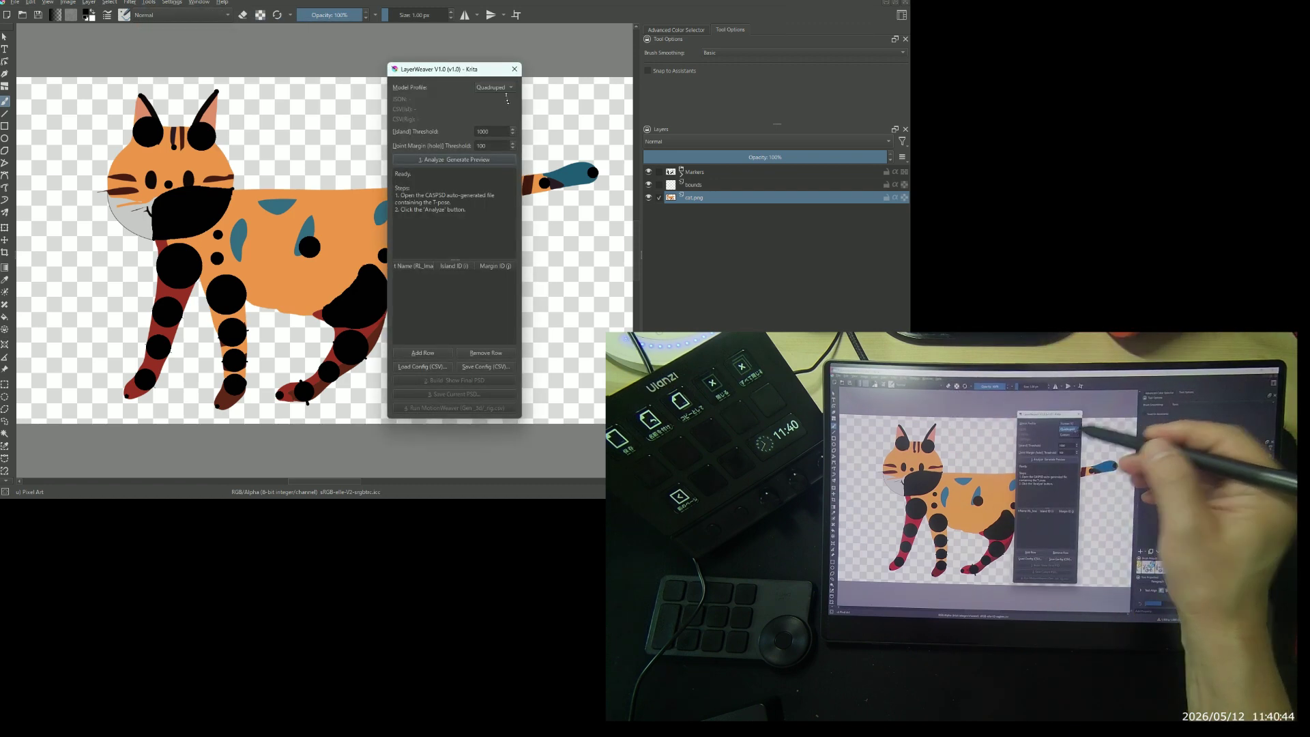
left_click(470, 160)
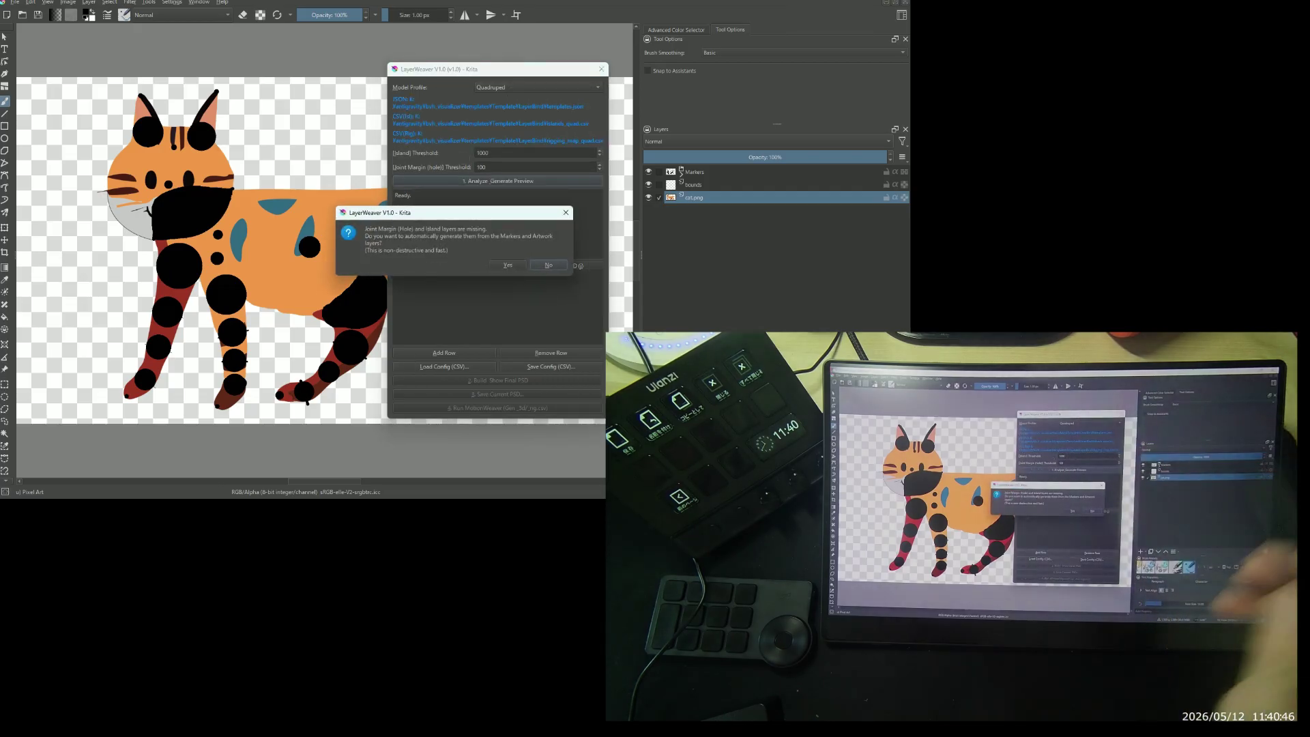
left_click(508, 265)
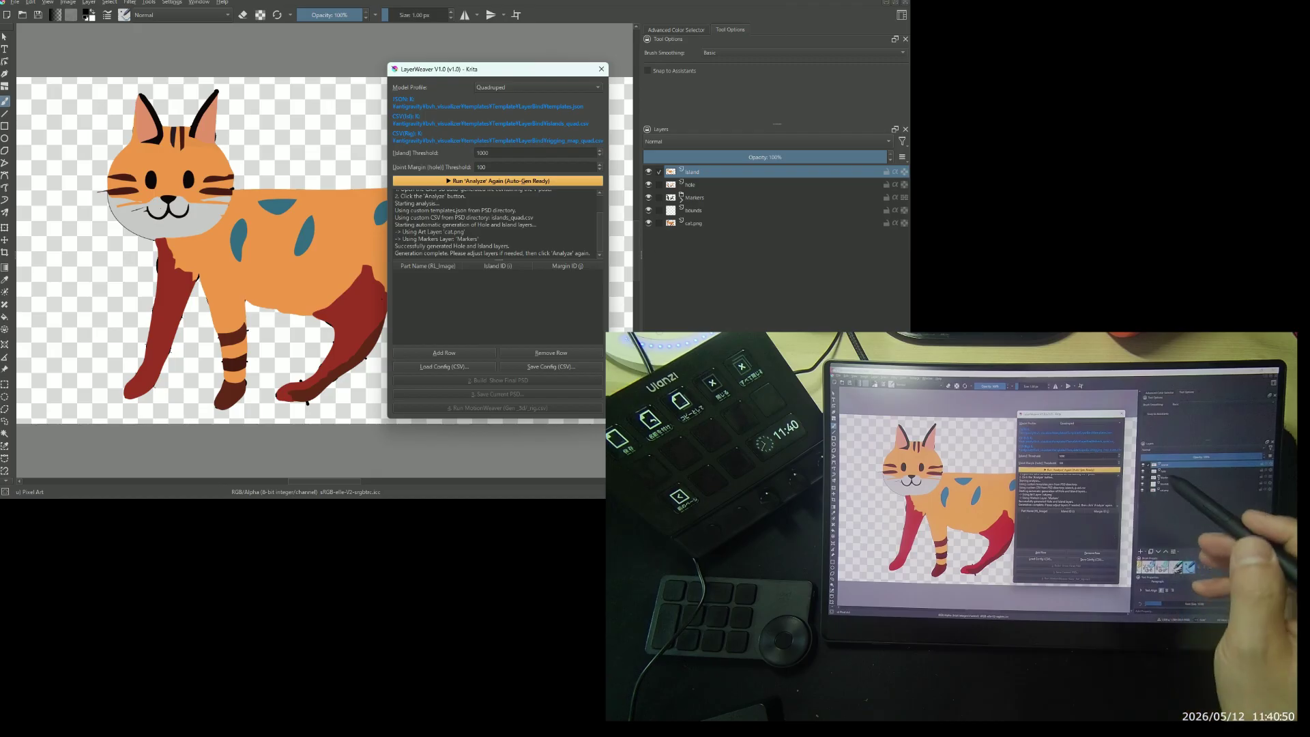
Hide the cat.png and Markers layers and check the generated Island and Hole layers by toggling them, leaving both visible.
left_click(648, 223)
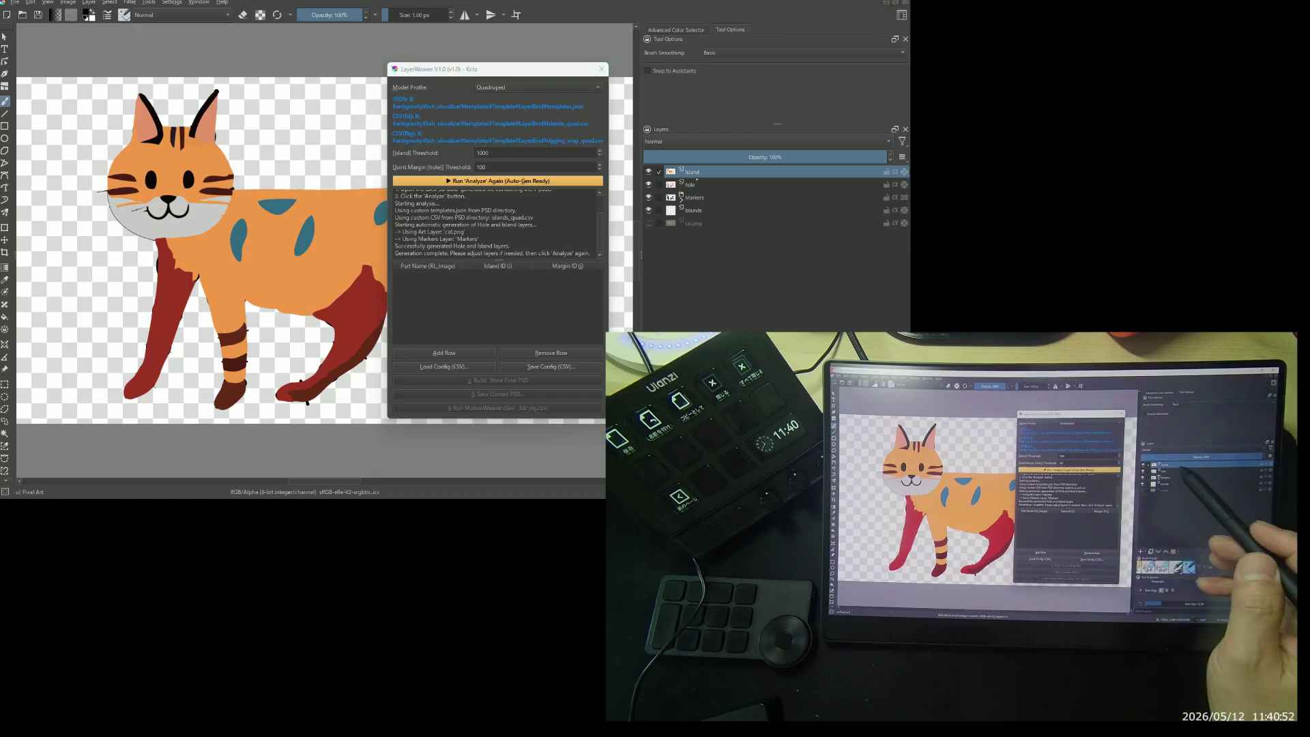
left_click(648, 184)
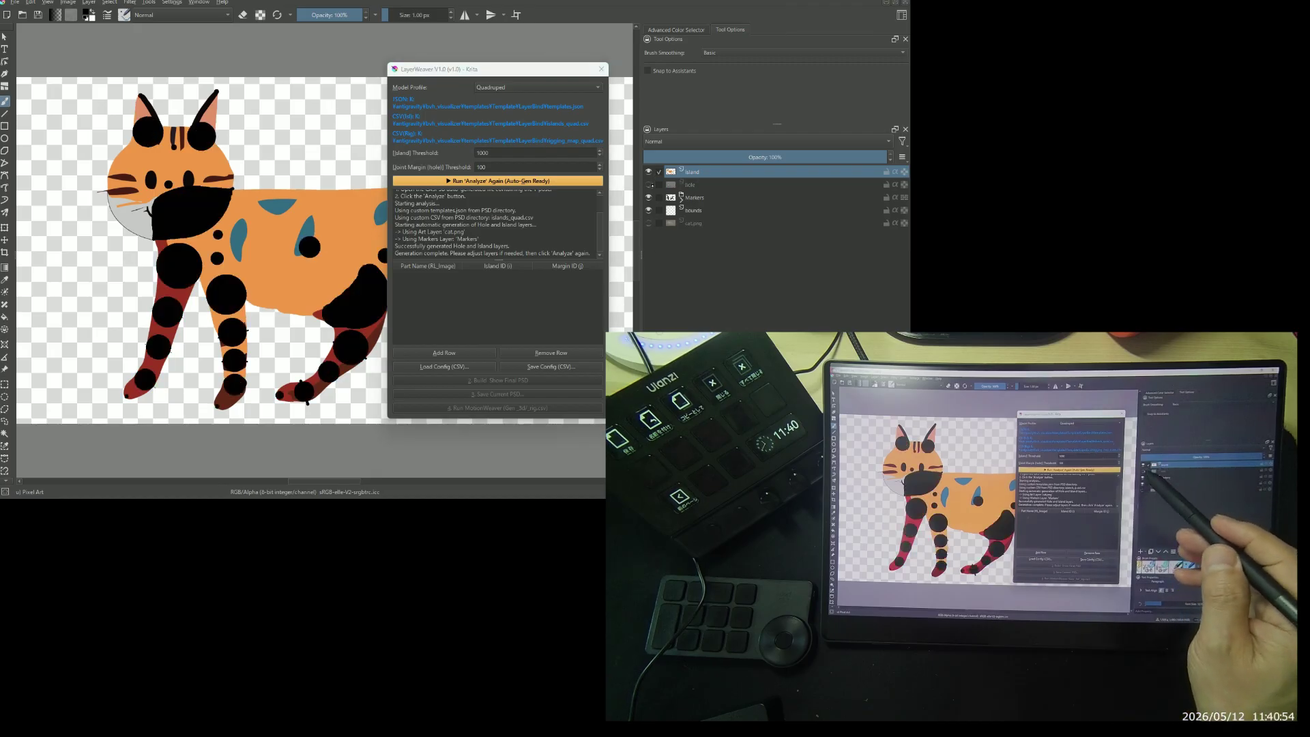
left_click(648, 197)
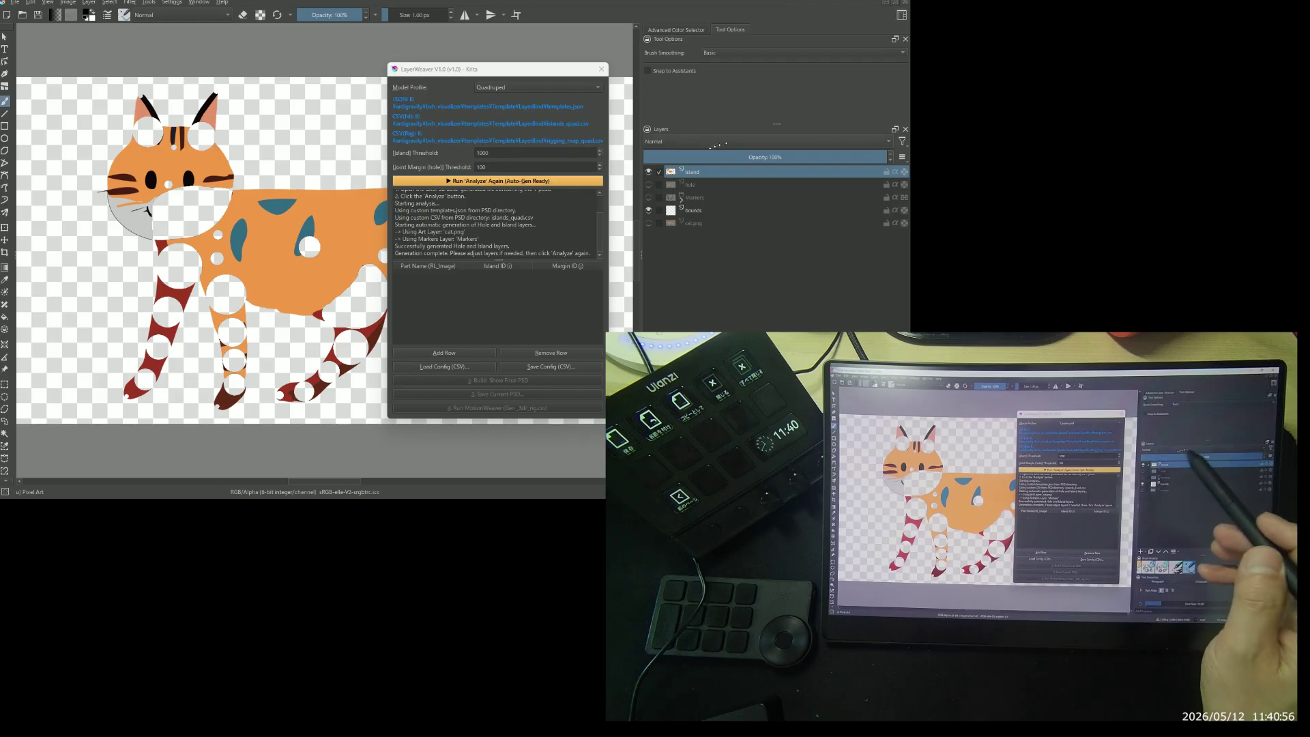
left_click(648, 171)
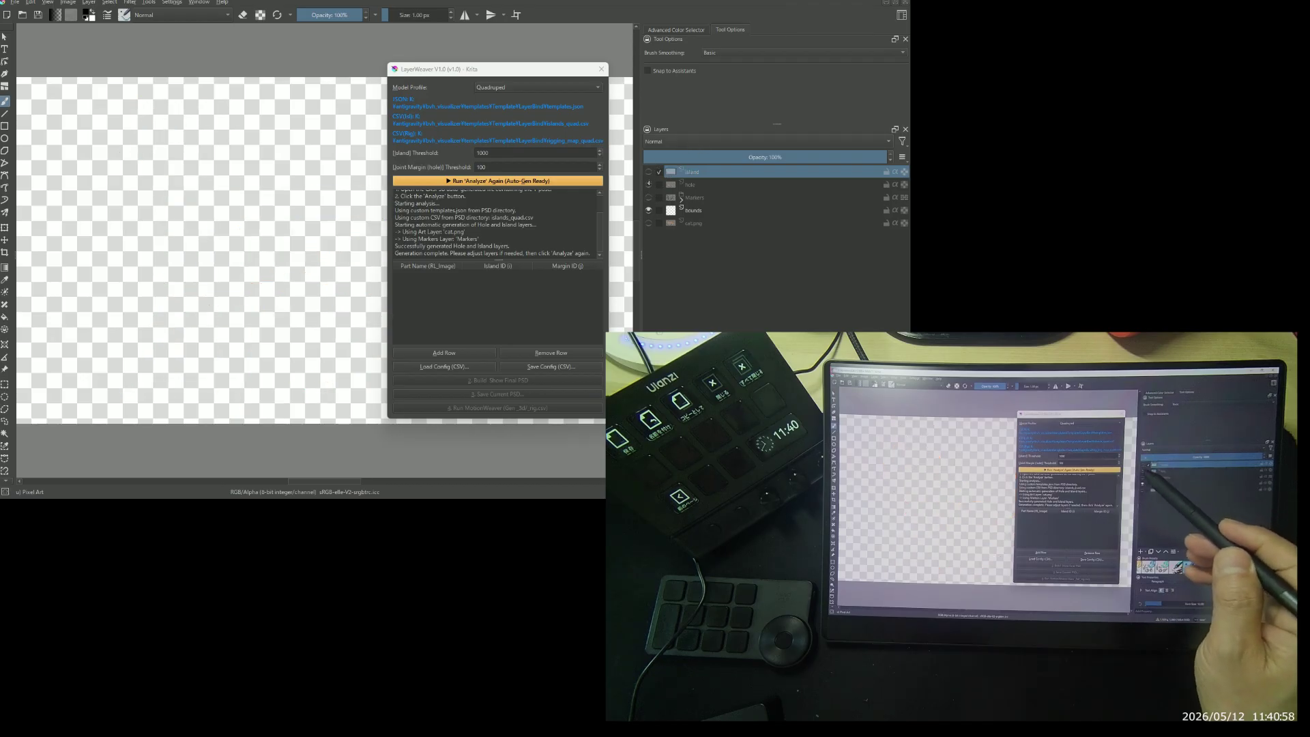
left_click(648, 184)
left_click(649, 171)
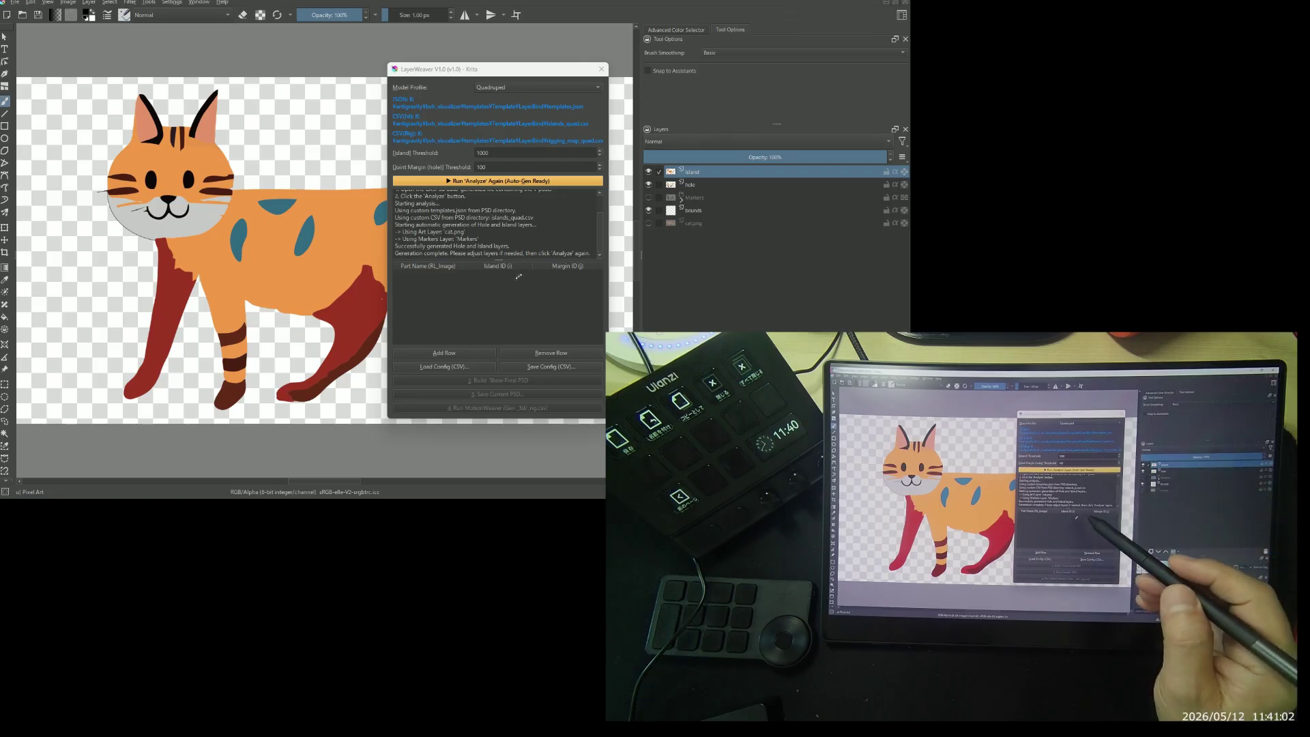
Rerun the LayerWeaver analysis, widen its dialog to show the full part table, and open the REar1 island ID.
left_click(497, 180)
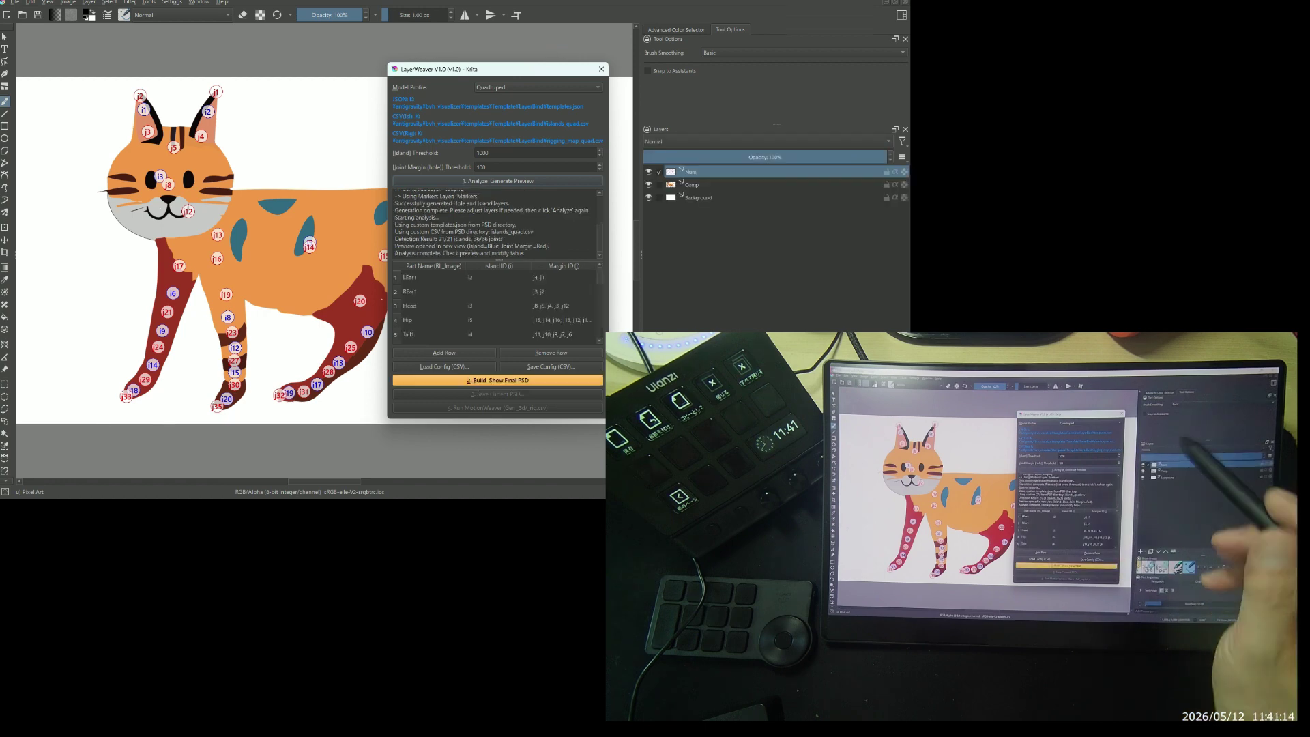
left_click_drag(606, 108, 687, 107)
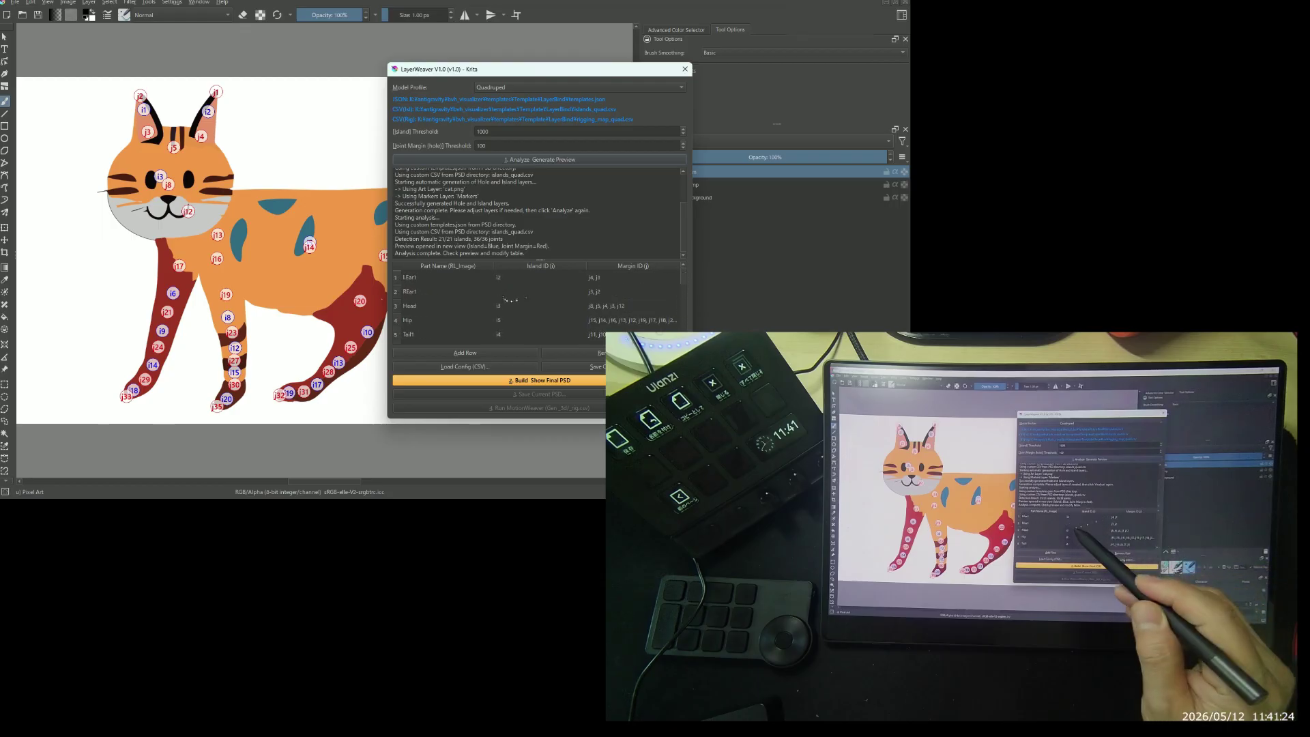
left_click(513, 291)
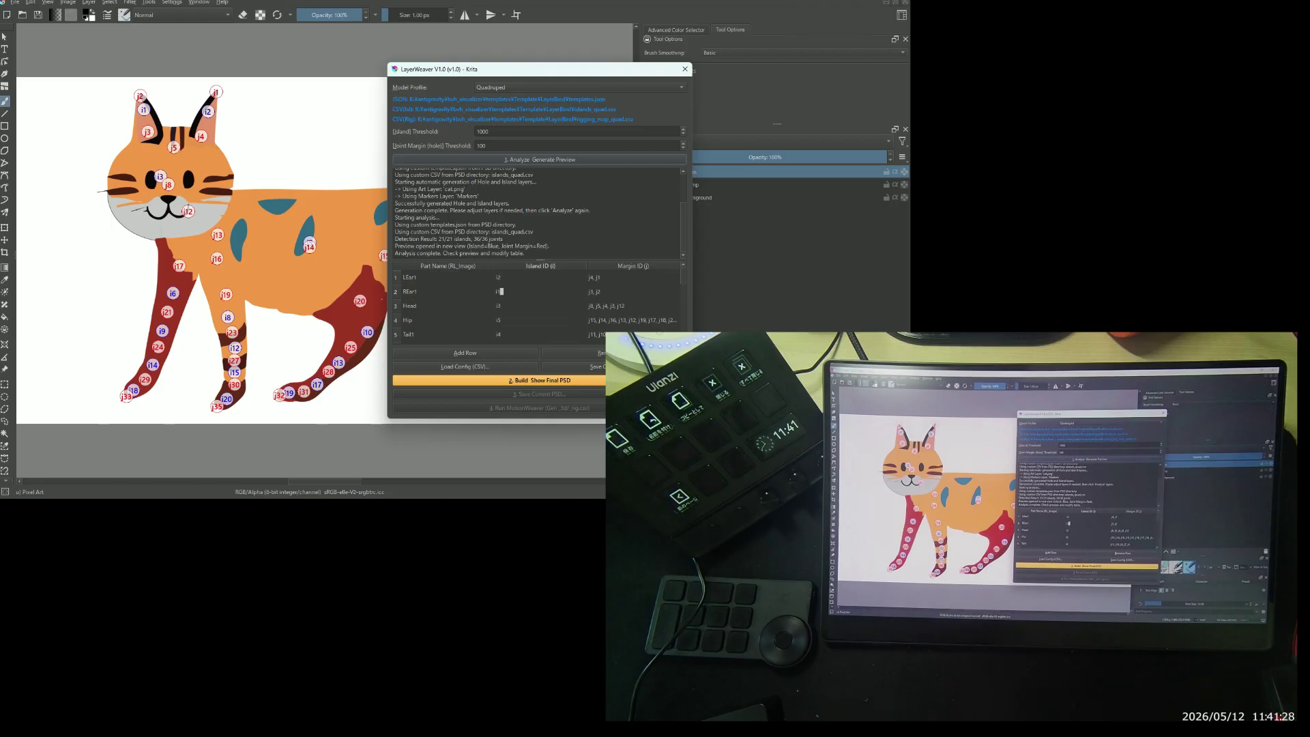
Build the final layered PSD from the part table and save it under the file name cat0512.
left_click(538, 380)
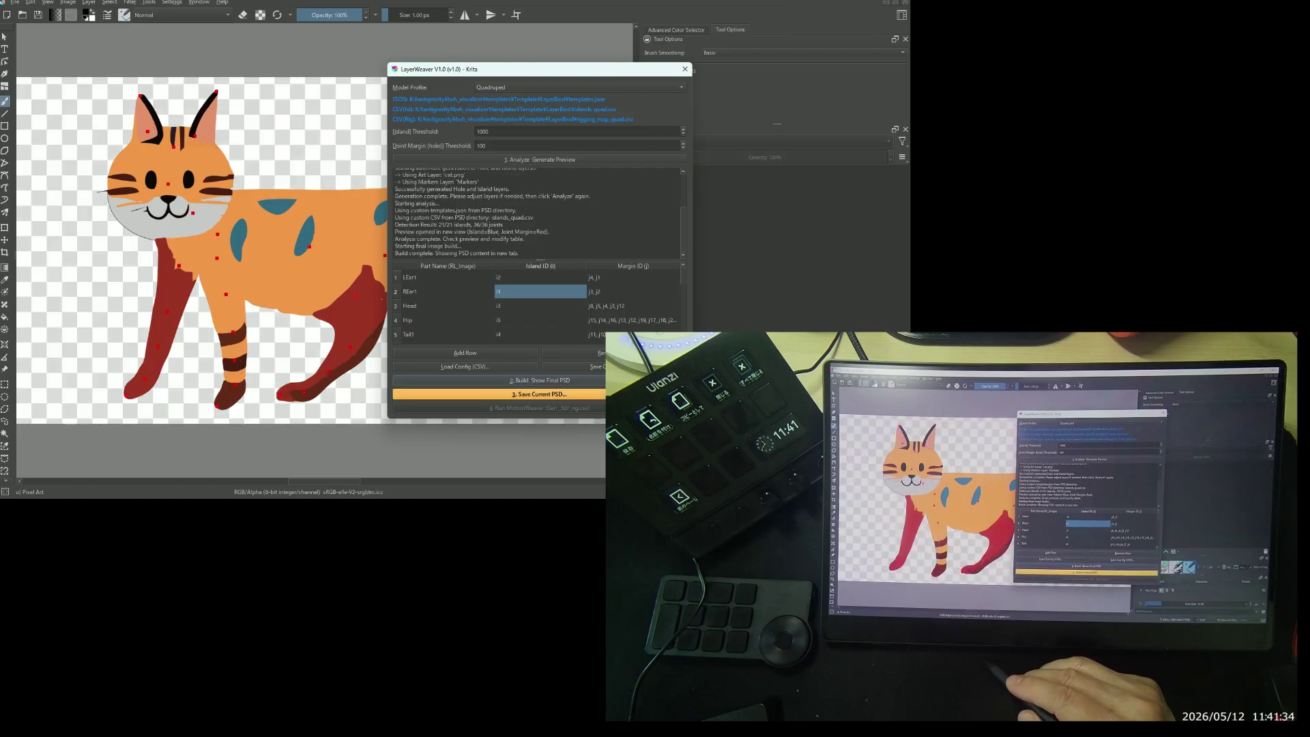
left_click_drag(542, 67, 629, 73)
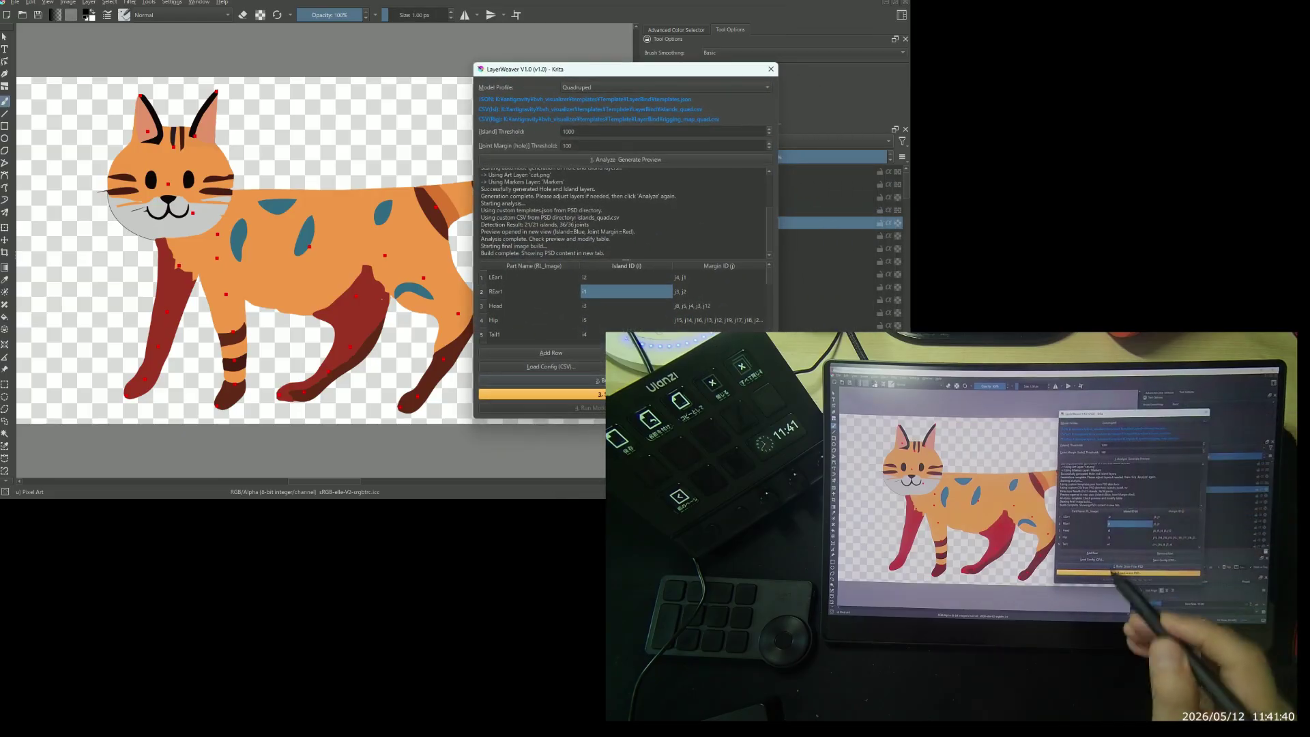
left_click(625, 393)
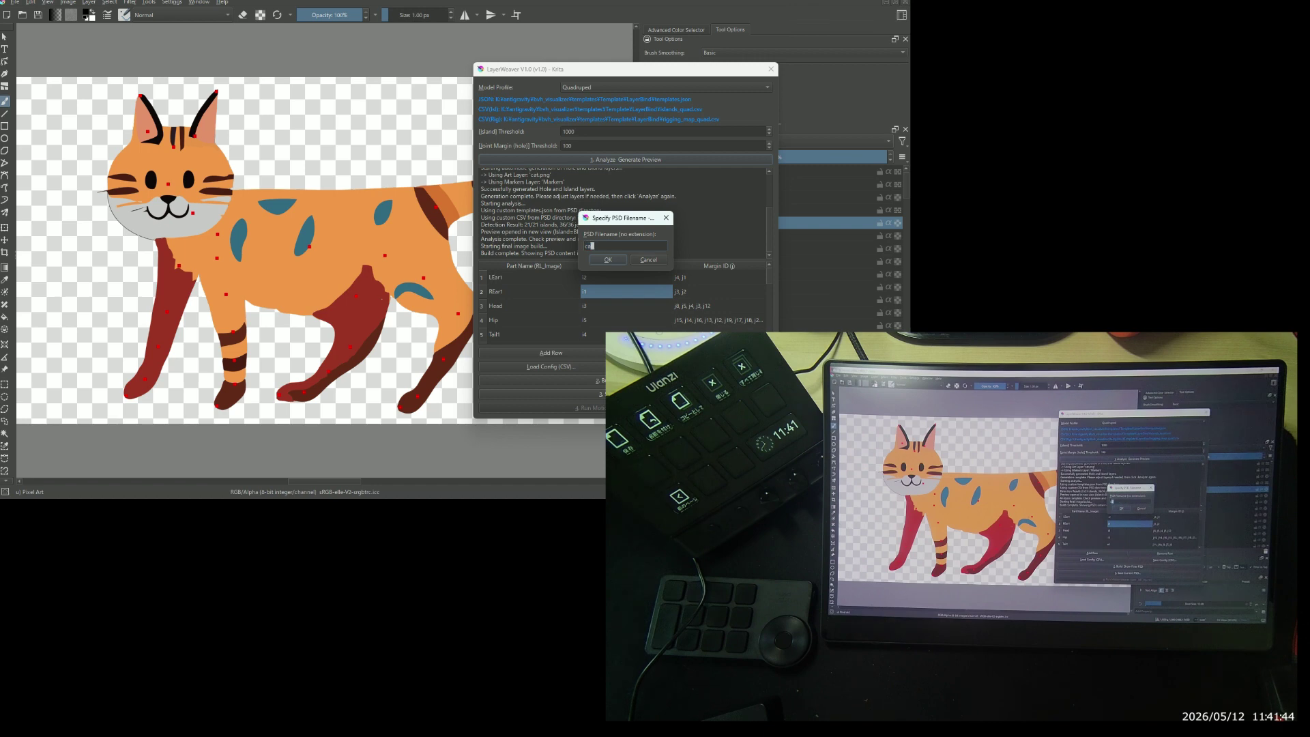
type("cat0512")
key("Return")
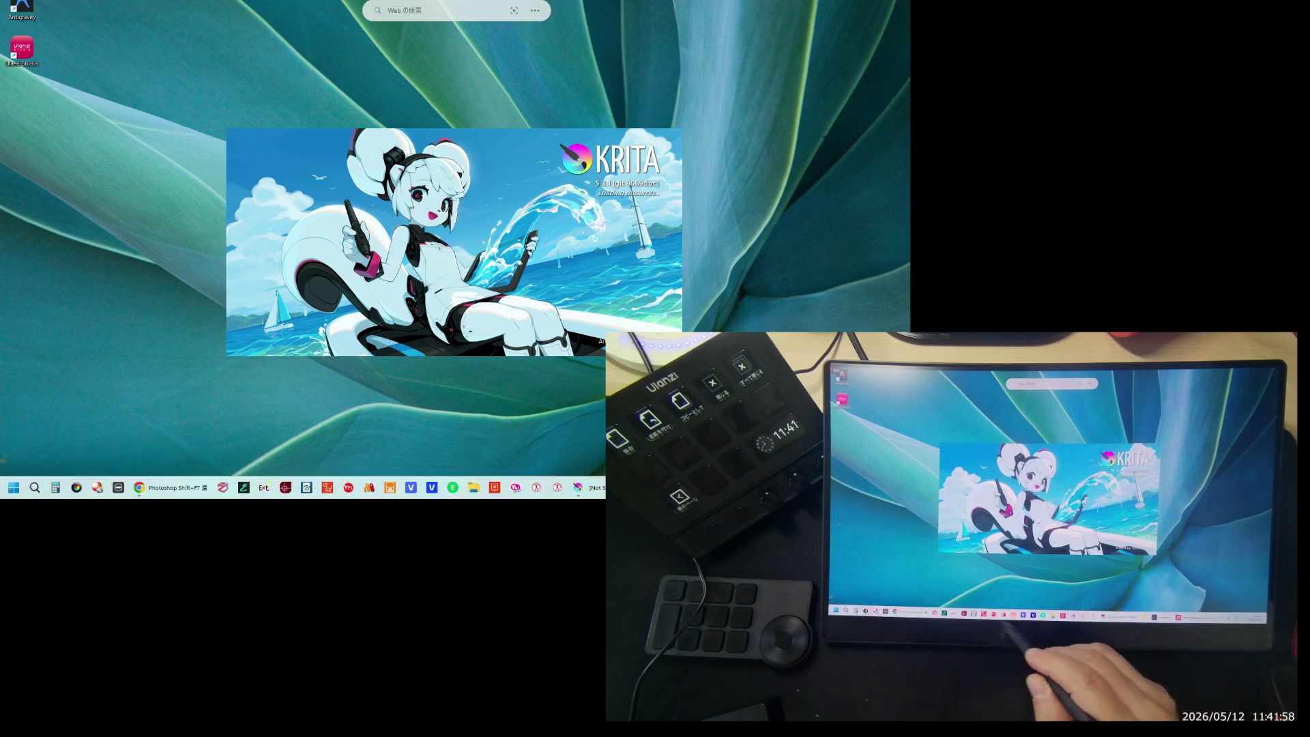
Switch to Cartoon Animator, create a character from the file cat0512.psd, and return from Composer Mode to the stage.
mouse_move(329, 493)
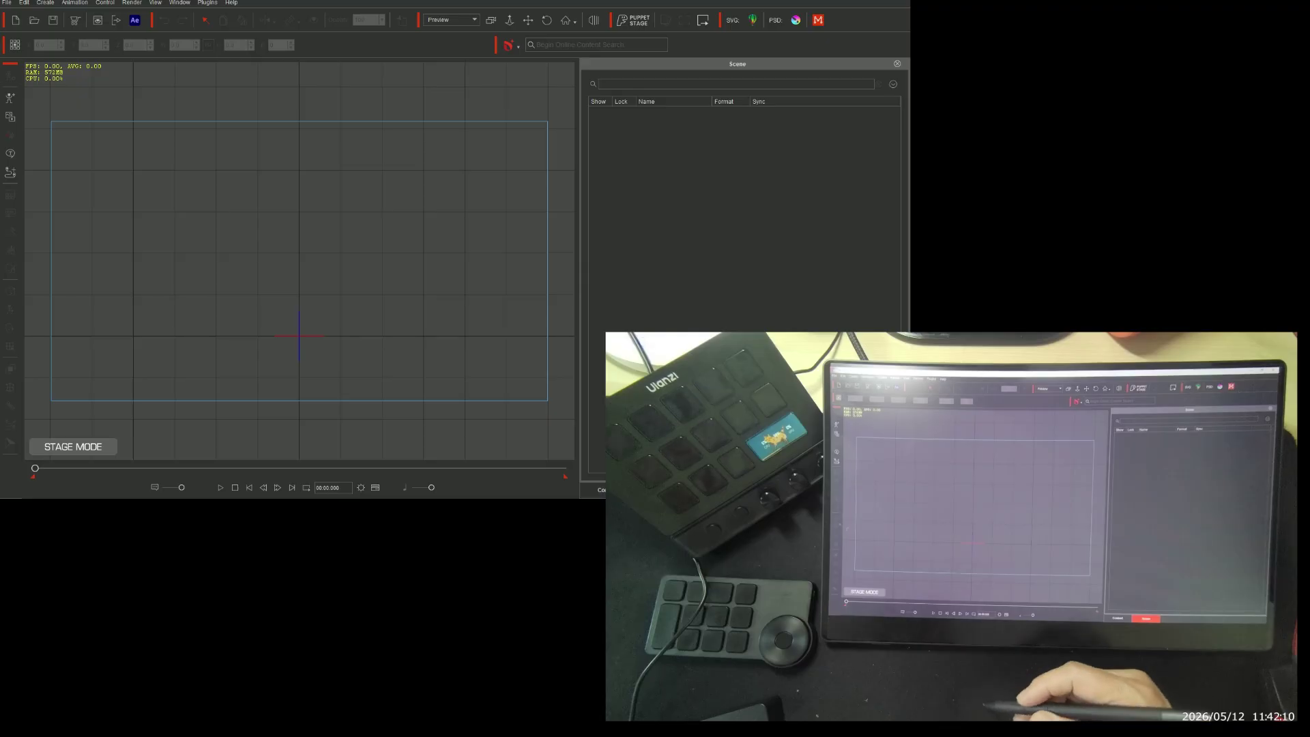
left_click(45, 3)
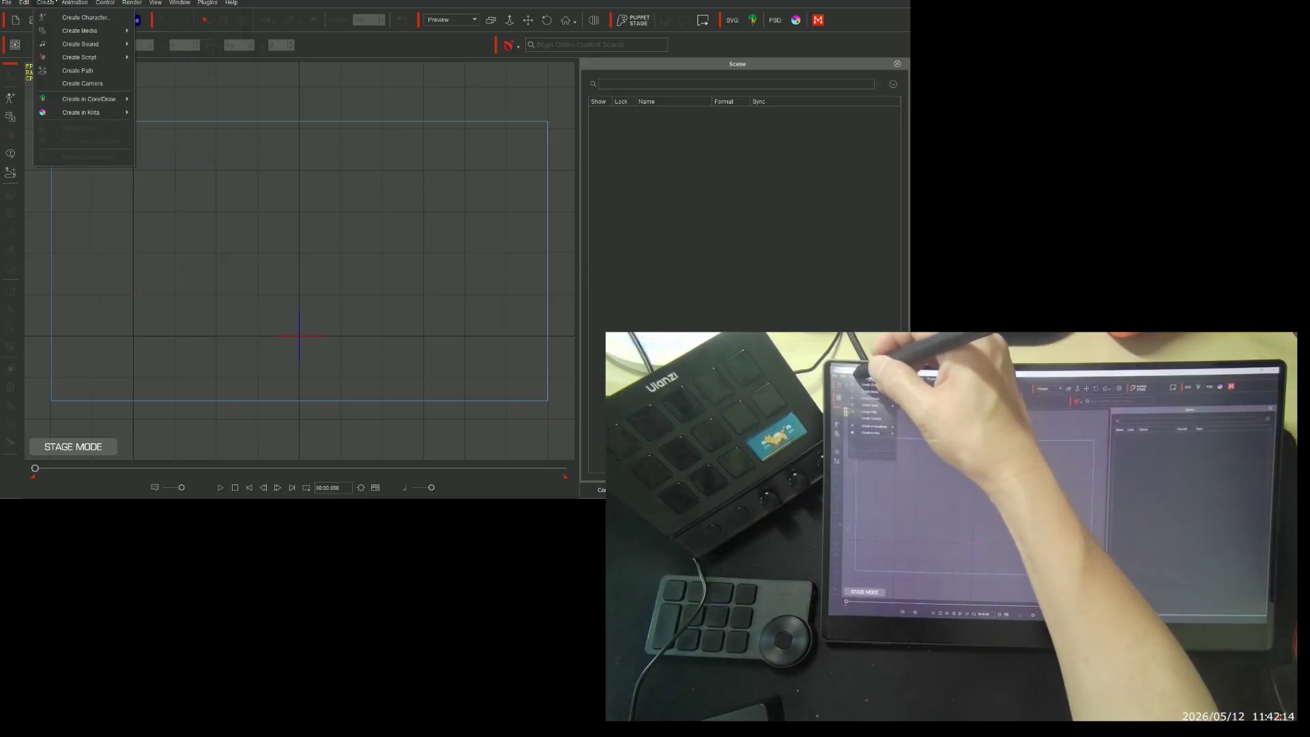
left_click(45, 3)
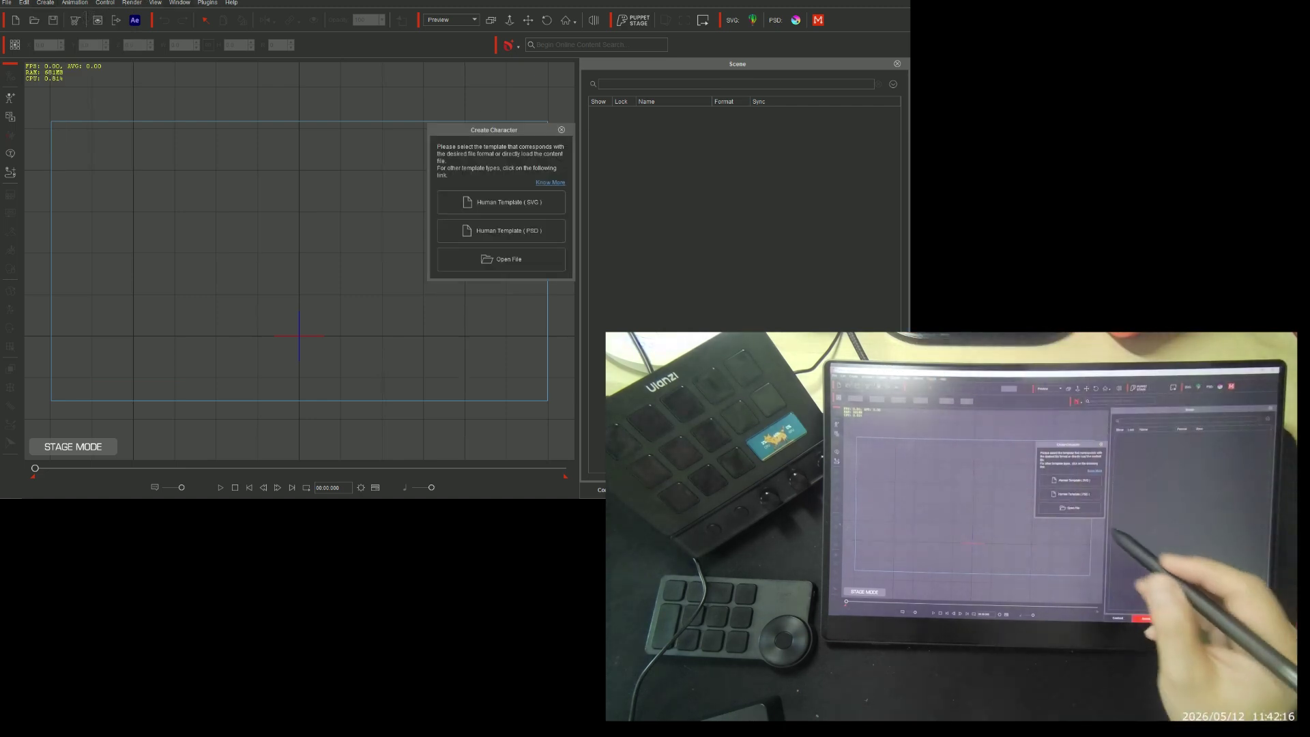
left_click(501, 258)
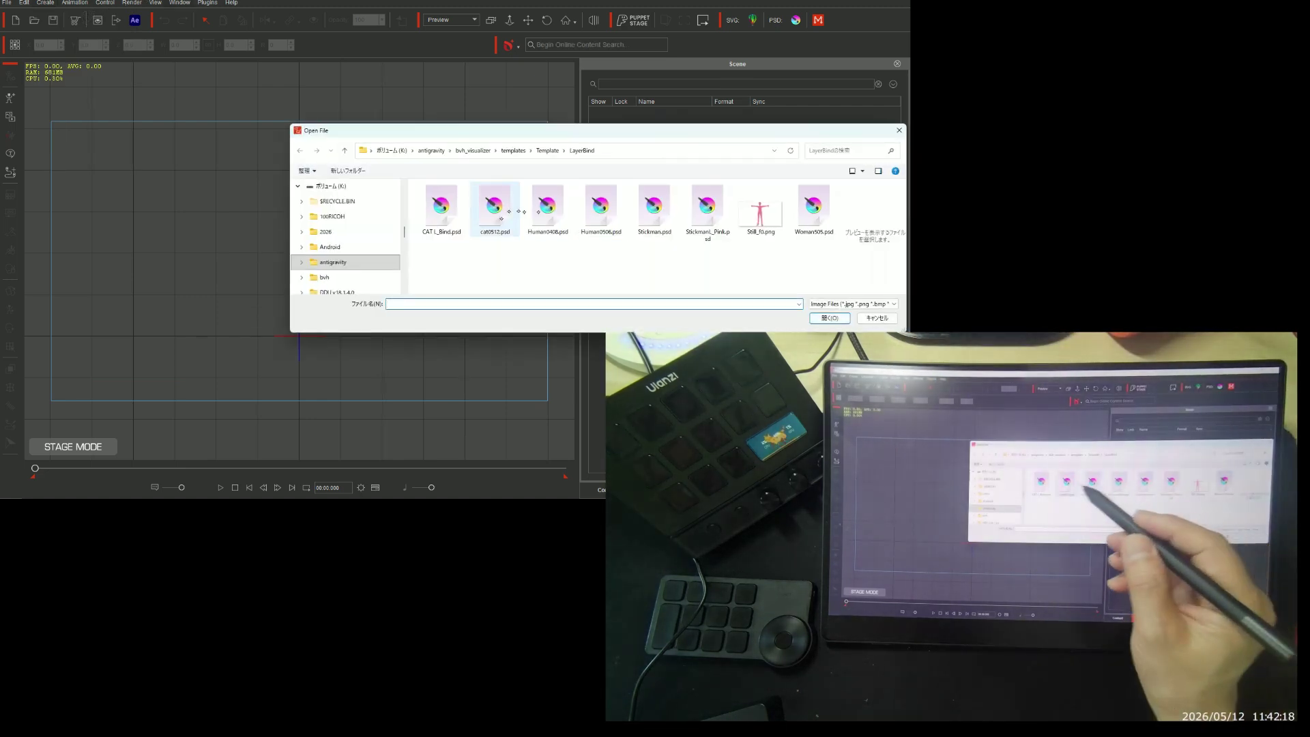
left_click(494, 206)
left_click(829, 318)
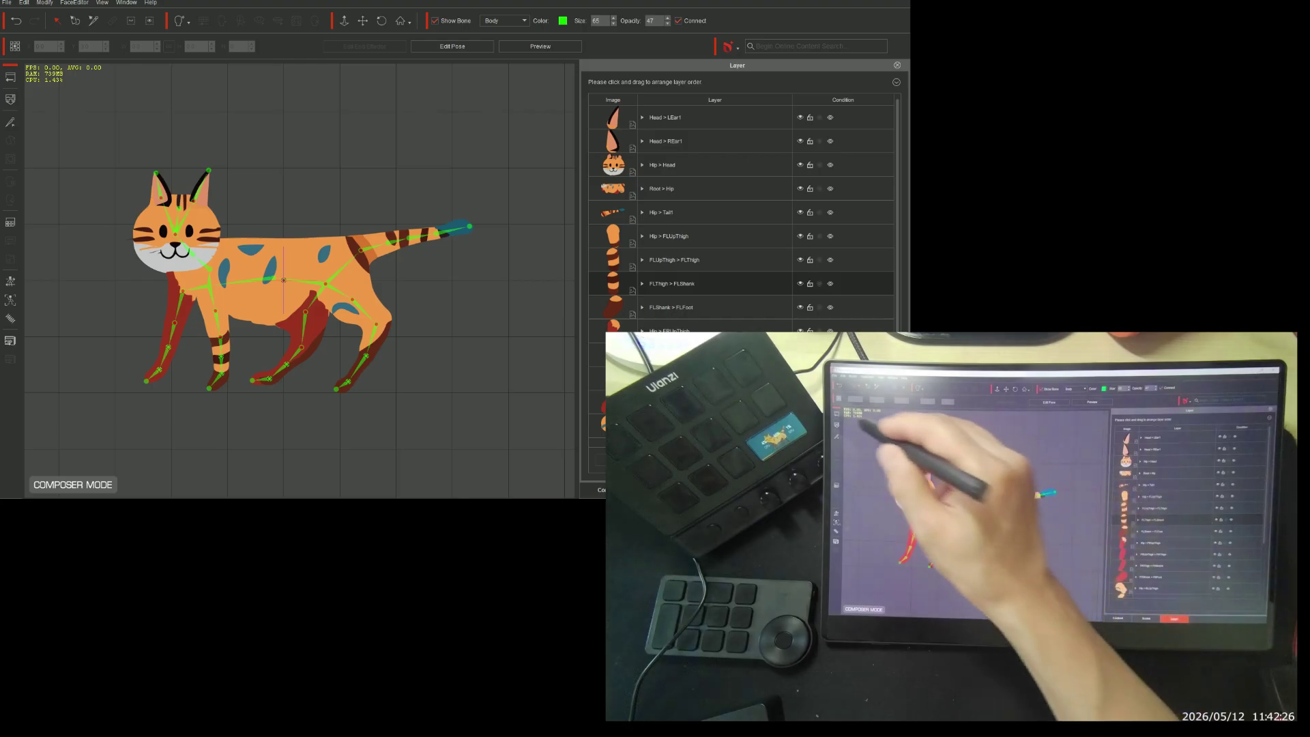
left_click(16, 21)
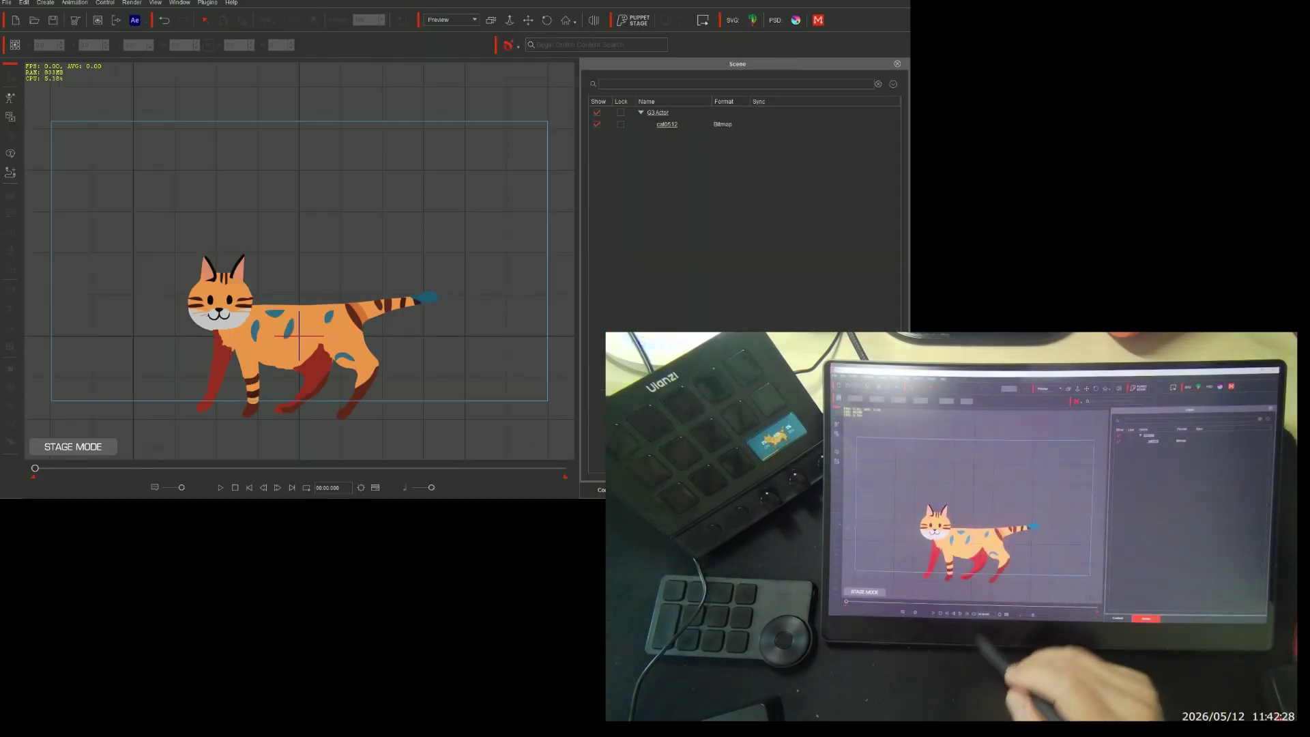
Move the cat slightly upward on the stage and search the 2_G3 Animals 2D motions for "cat run".
left_click(327, 331)
left_click_drag(327, 330, 332, 301)
left_click(600, 490)
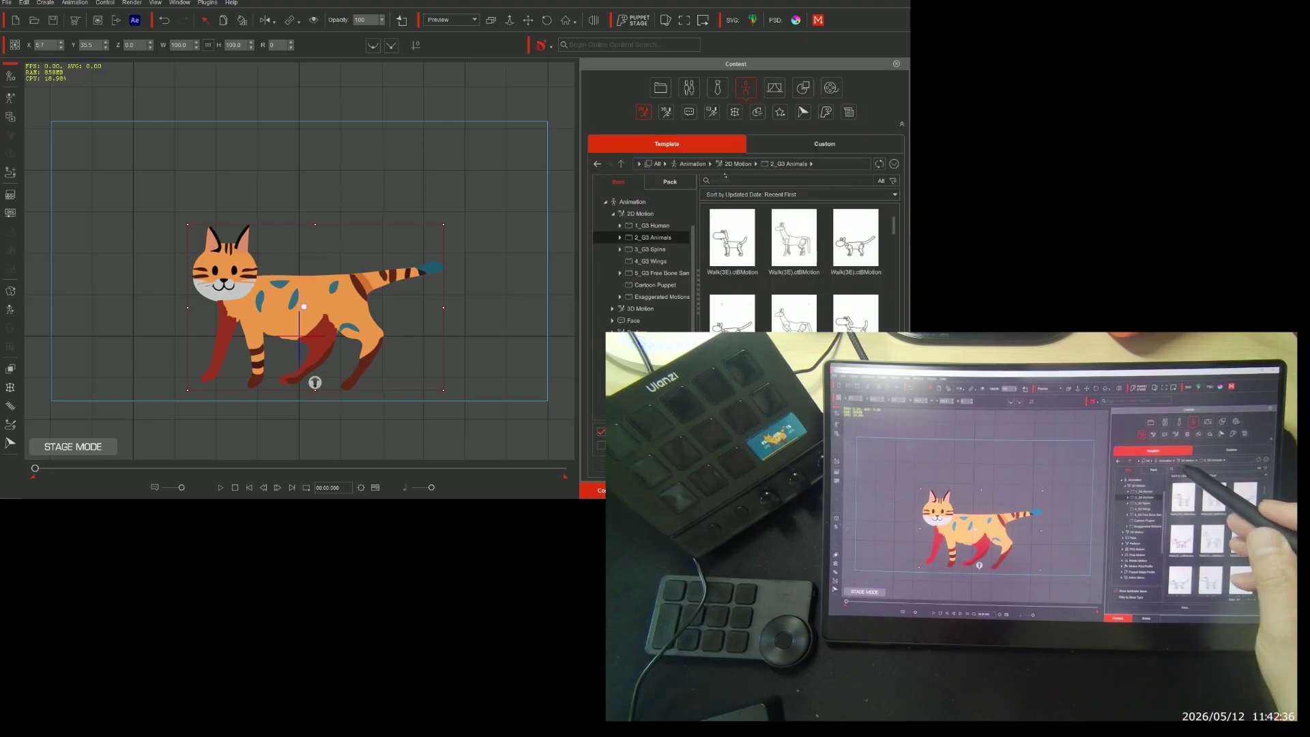
left_click(754, 180)
left_click(710, 205)
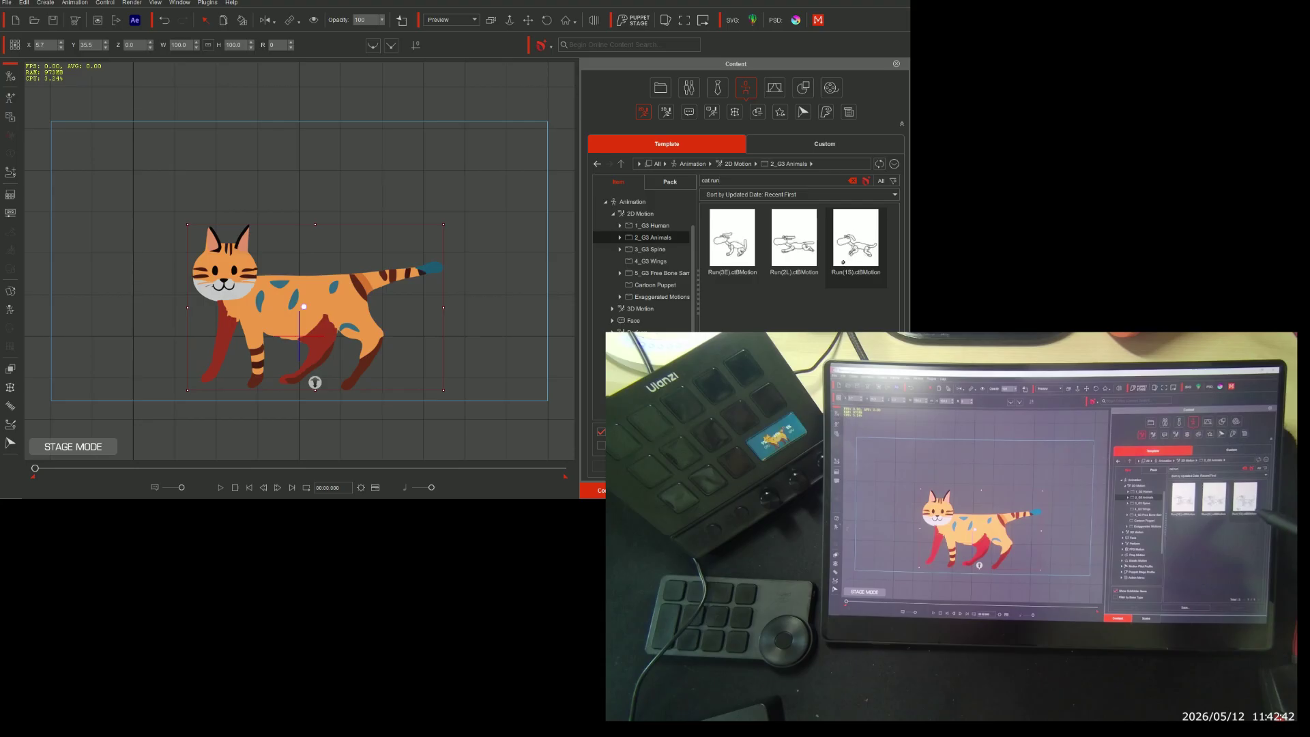
Apply the Run(1S), Run(2L) and Run(3E) motions to the cat in sequence, play the animation back and stop it.
left_click_drag(840, 261, 314, 307)
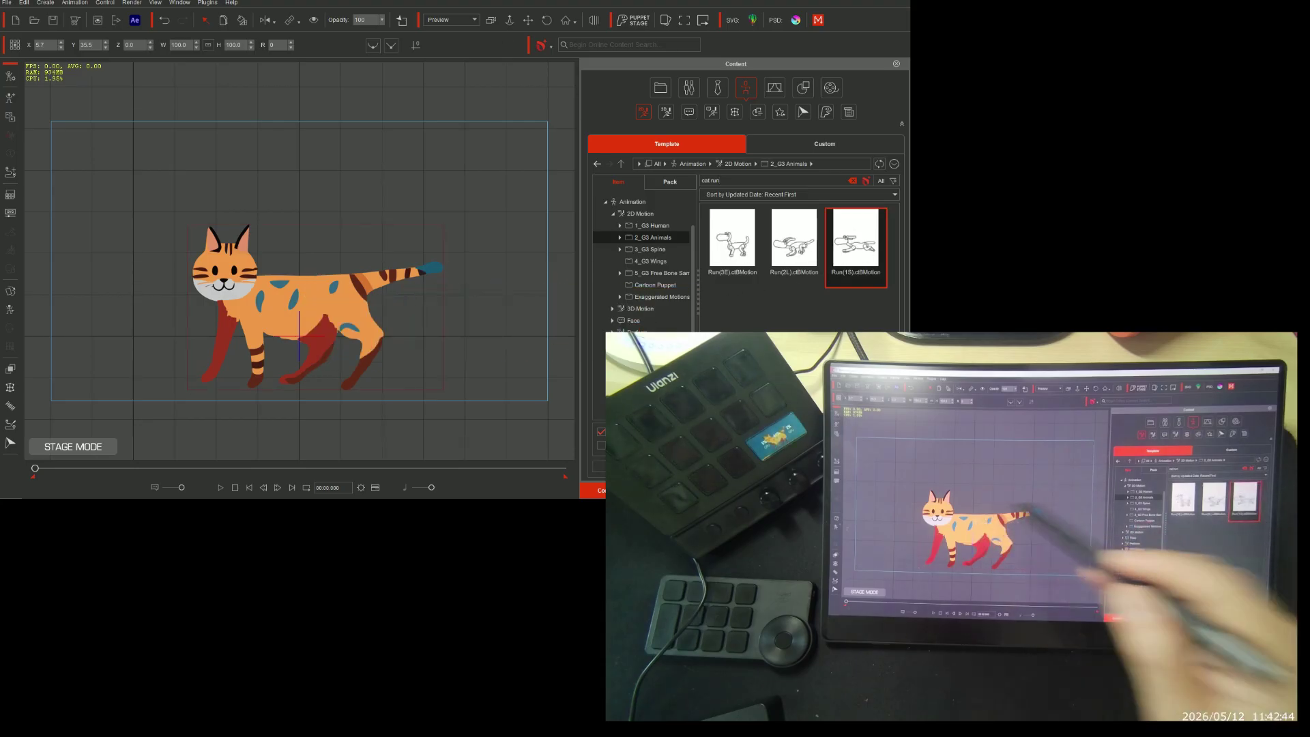
left_click_drag(794, 239, 307, 307)
left_click_drag(795, 239, 307, 307)
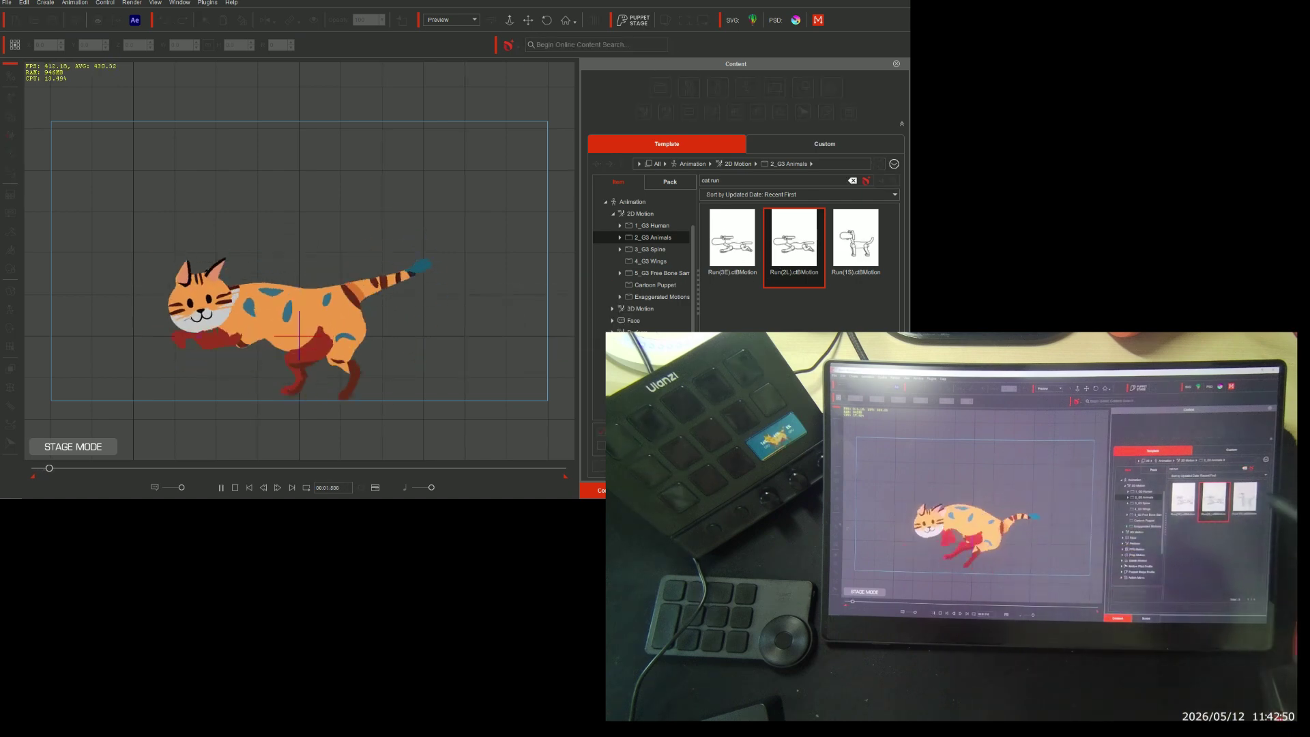
left_click_drag(732, 239, 343, 304)
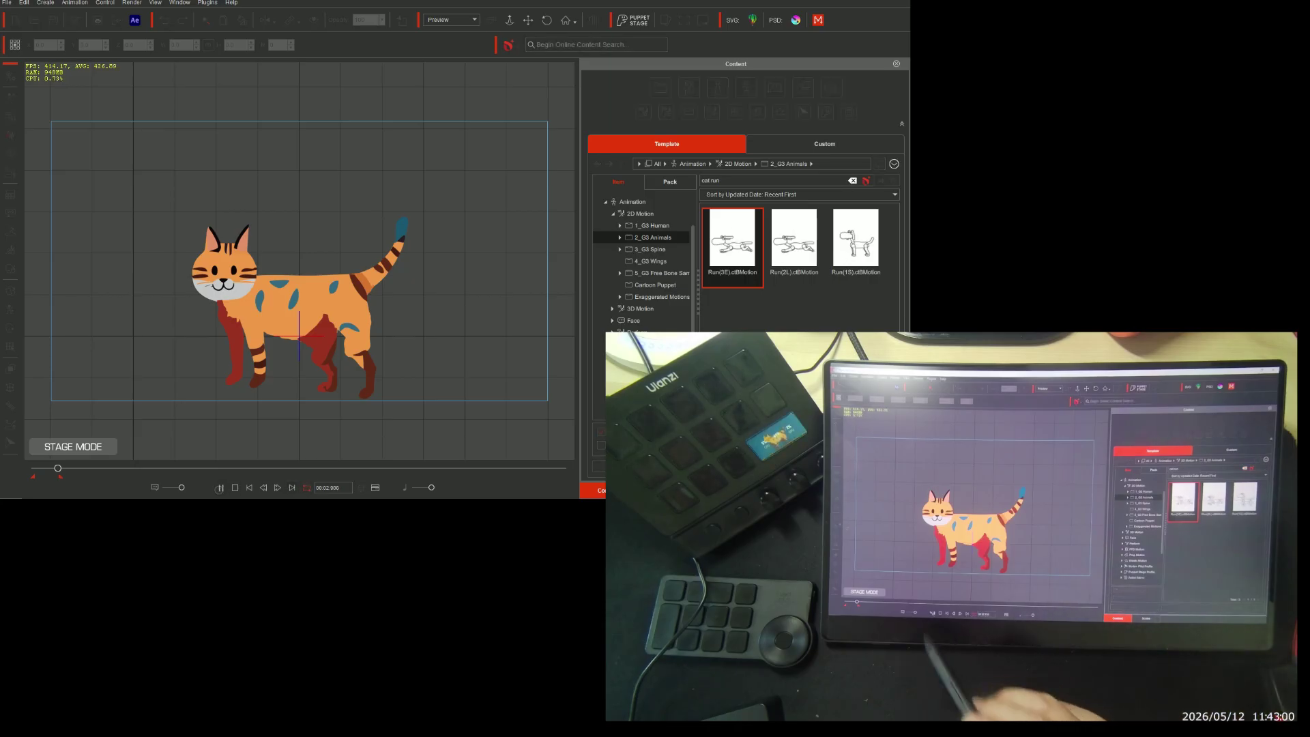
key("space")
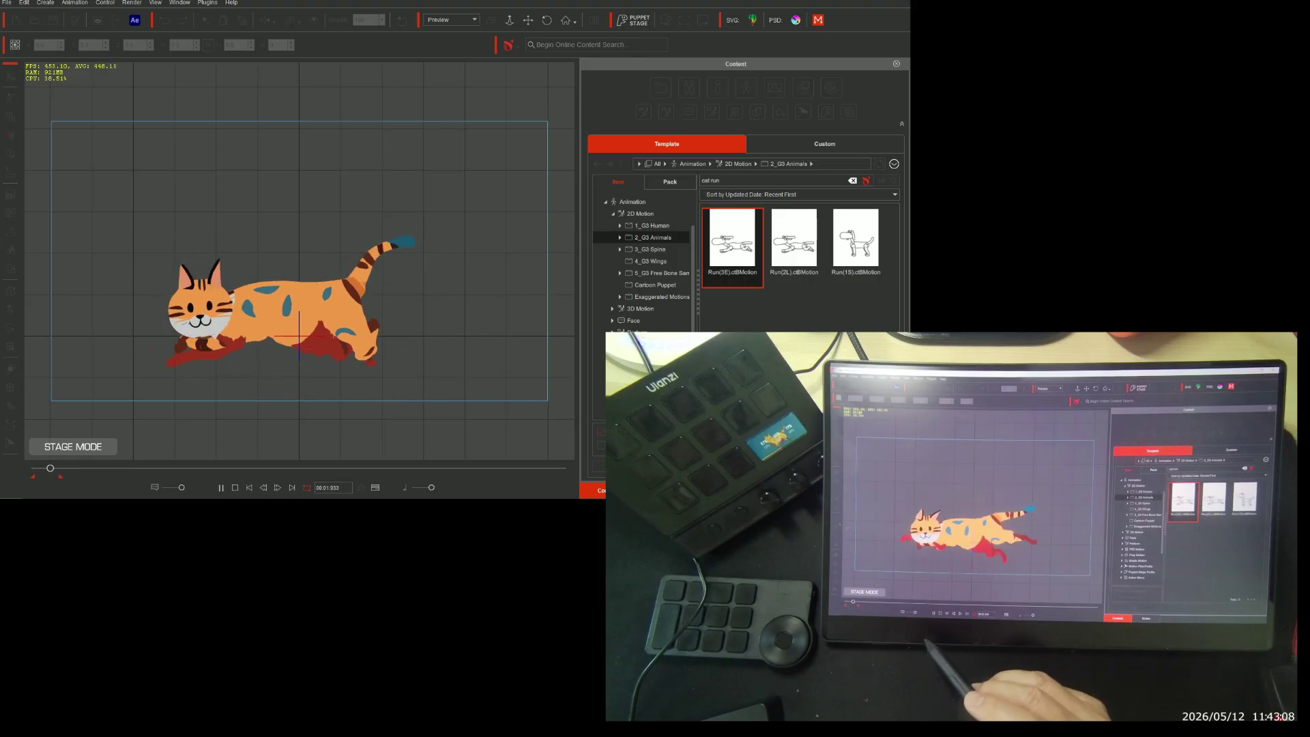
left_click(235, 487)
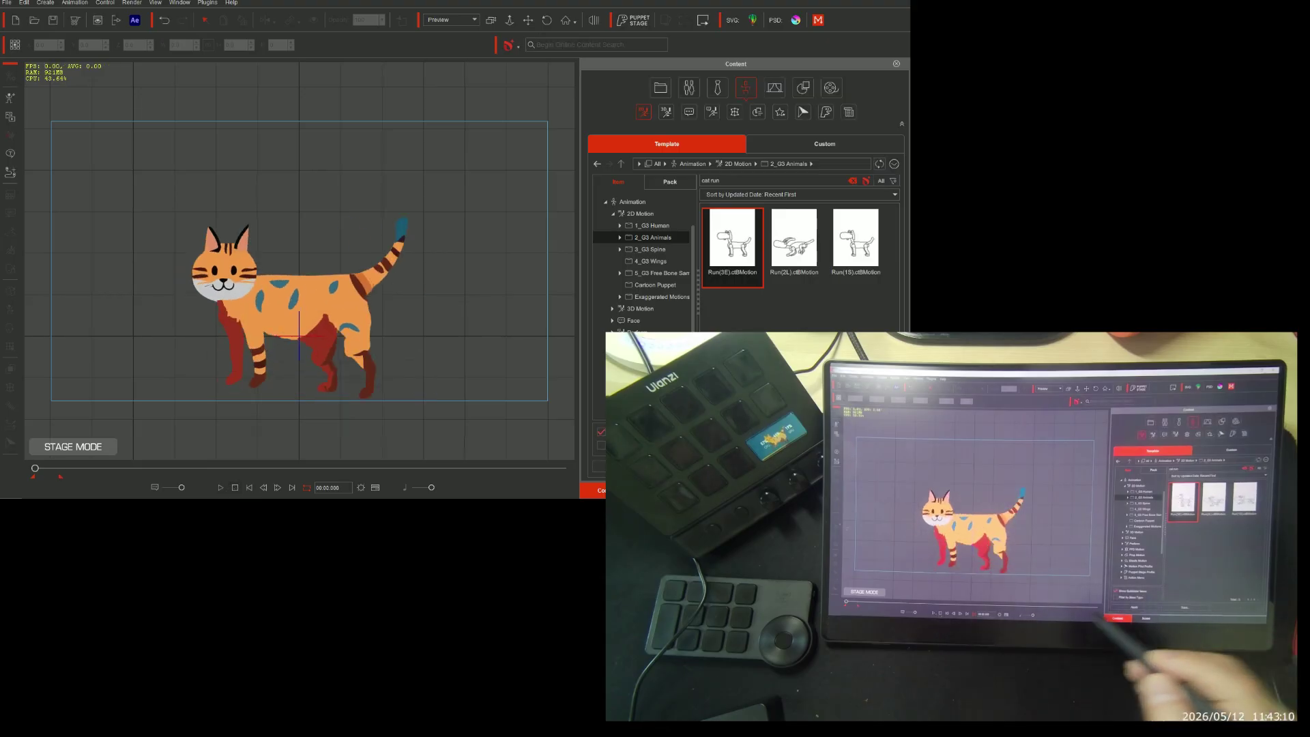
Open the timeline, widen it to show more tracks, and select the cat character on the stage.
key("F3")
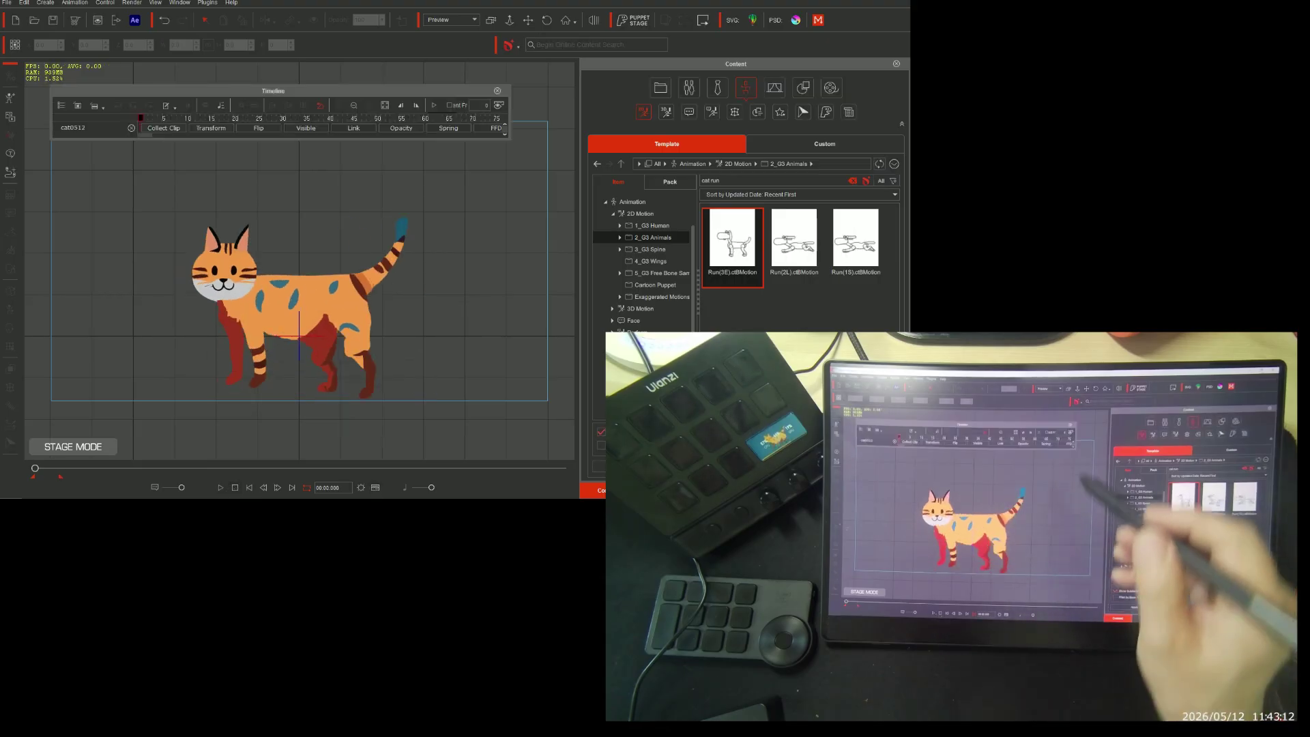
left_click_drag(509, 107, 638, 108)
left_click(304, 307)
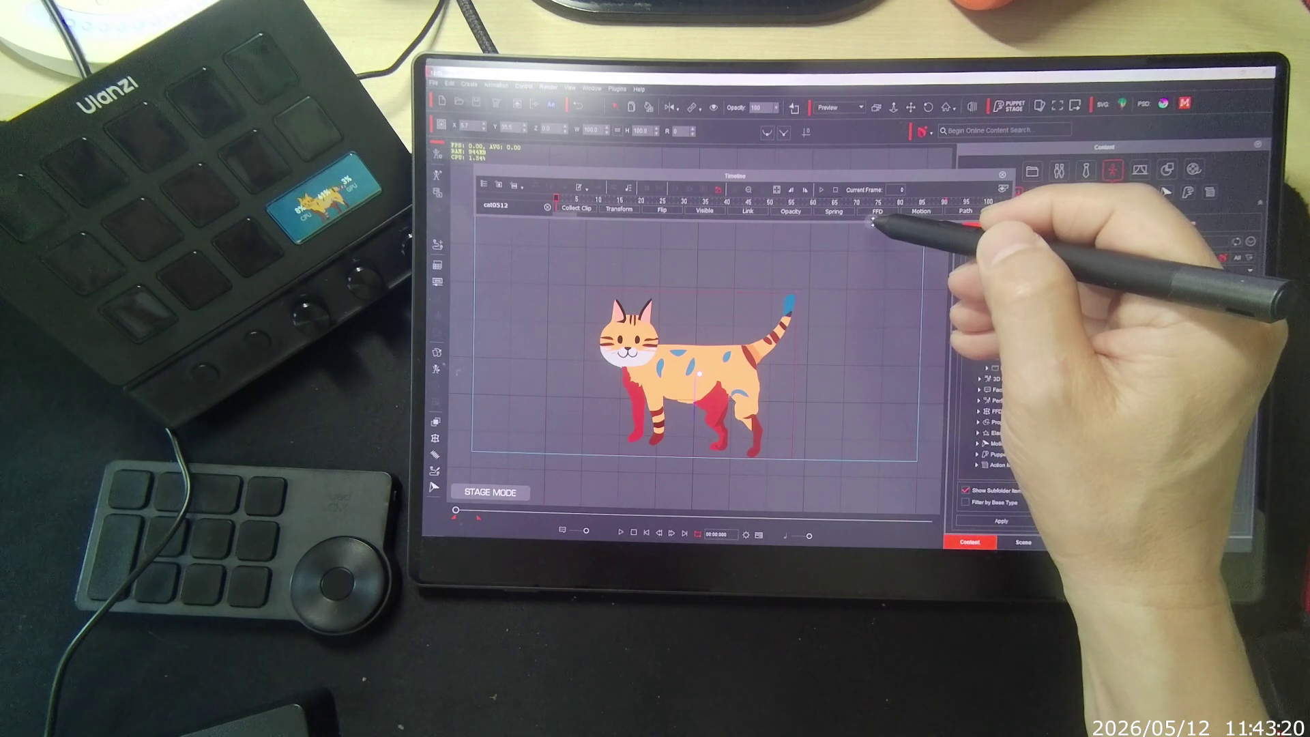
Make the timeline taller, show the cat's Motion track, and bring the start of its motion clips into view.
left_click(873, 221)
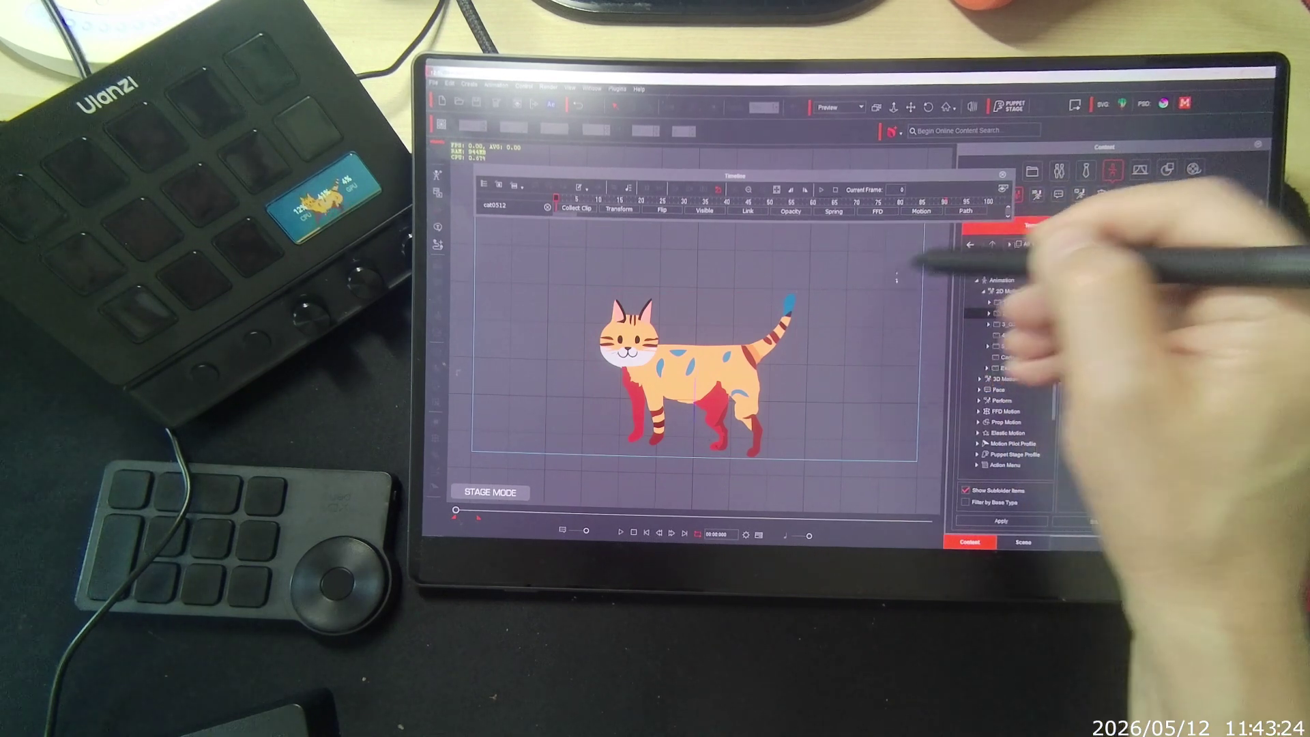
left_click_drag(940, 172, 943, 163)
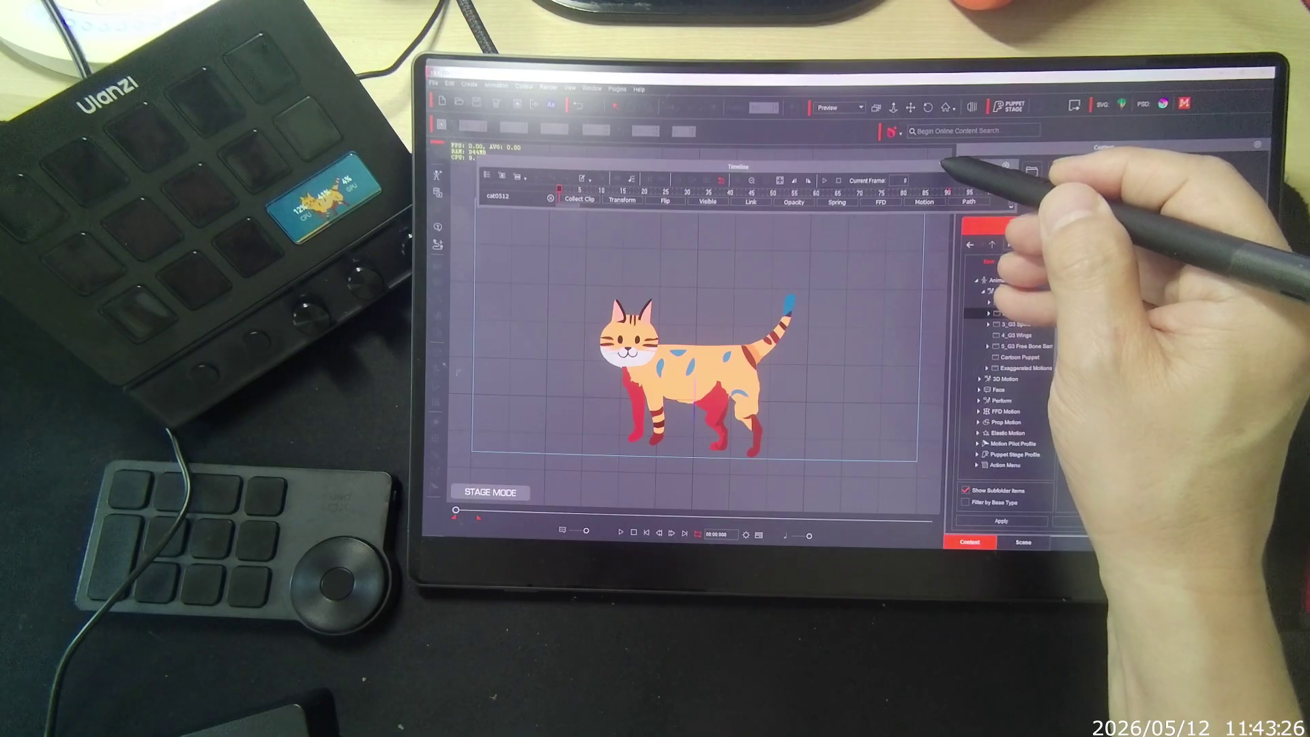
left_click(909, 211)
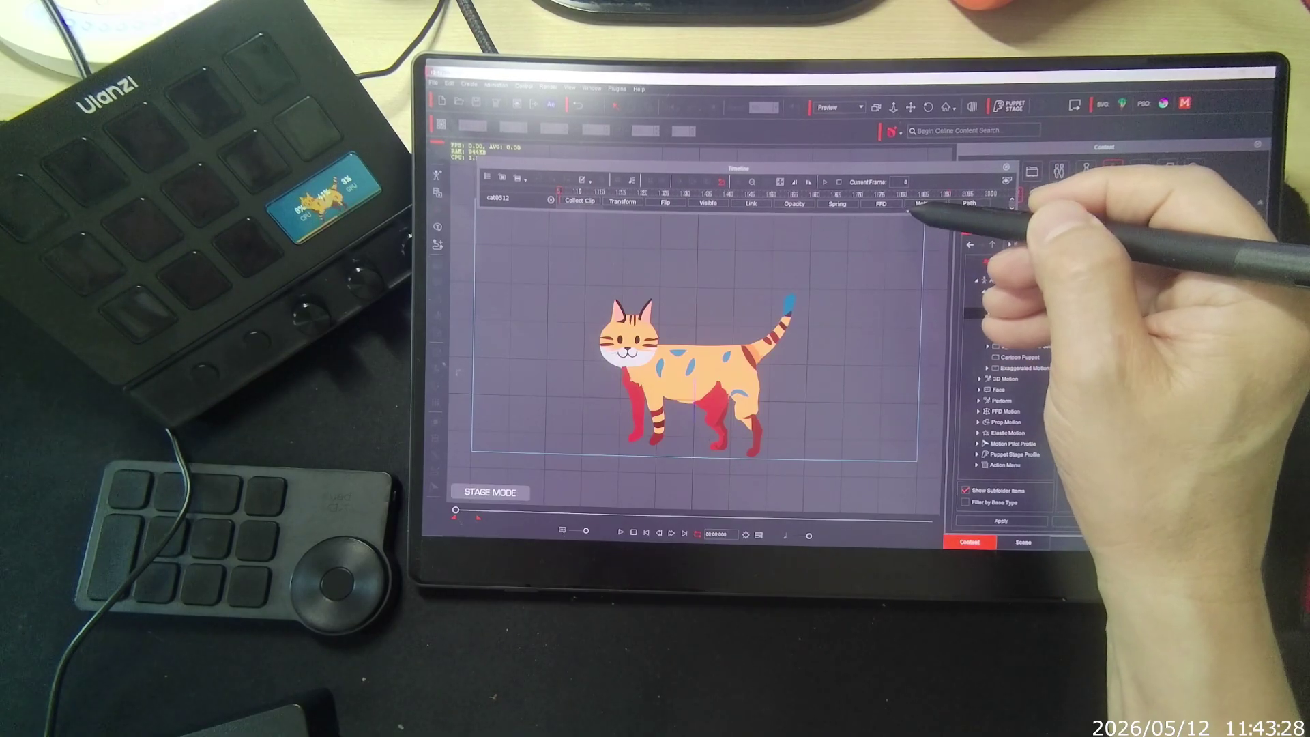
left_click_drag(907, 214, 913, 262)
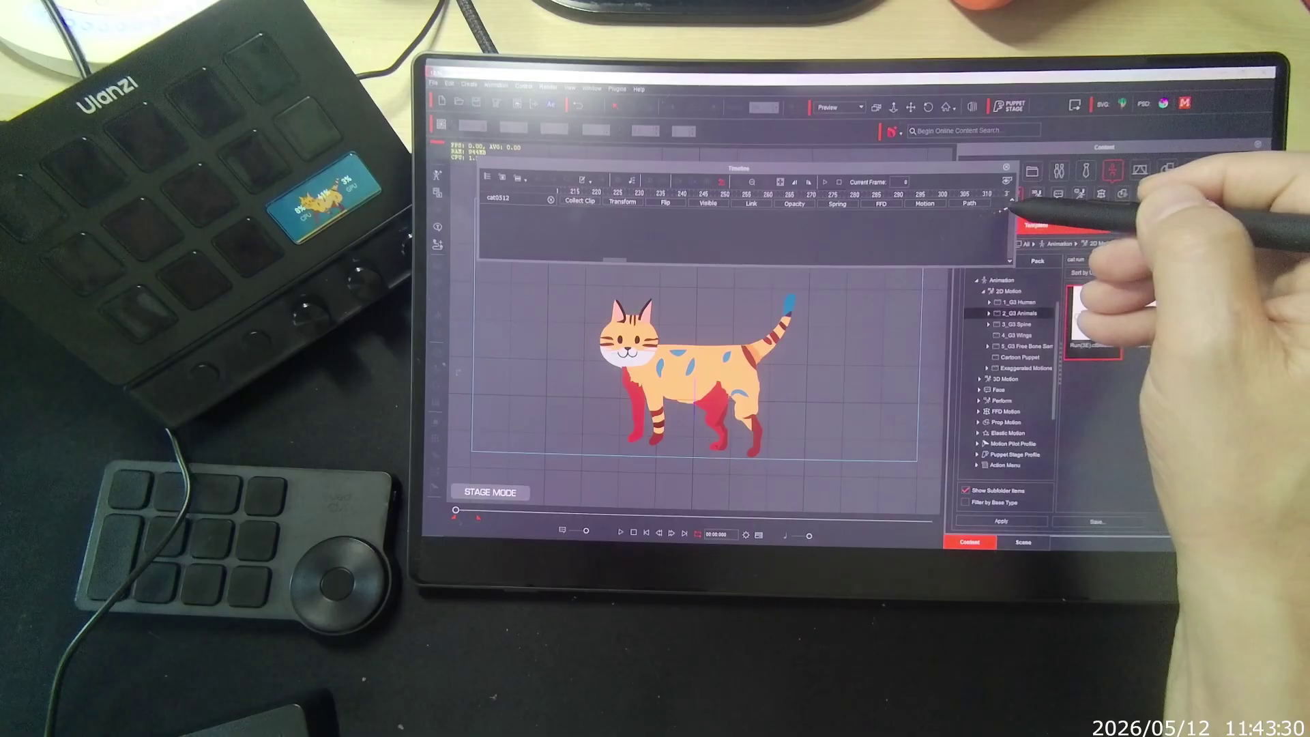
left_click(945, 198)
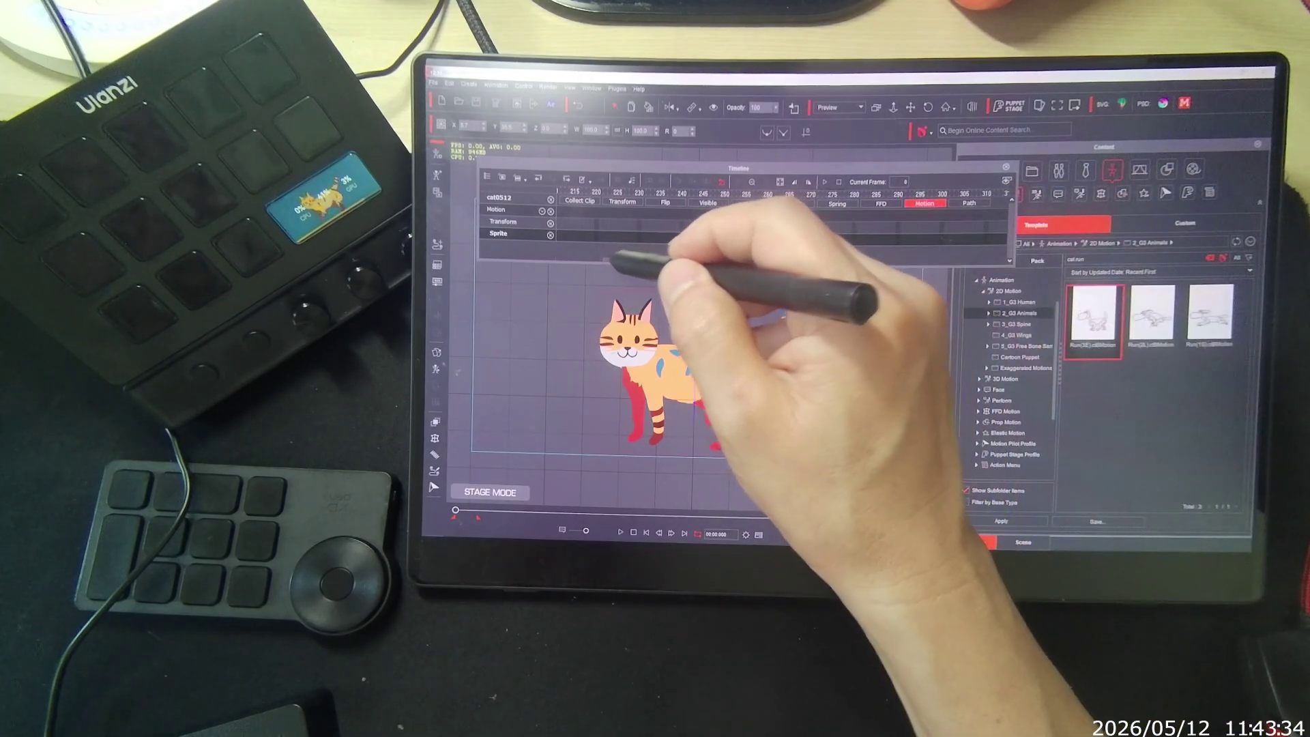
left_click_drag(609, 258, 535, 256)
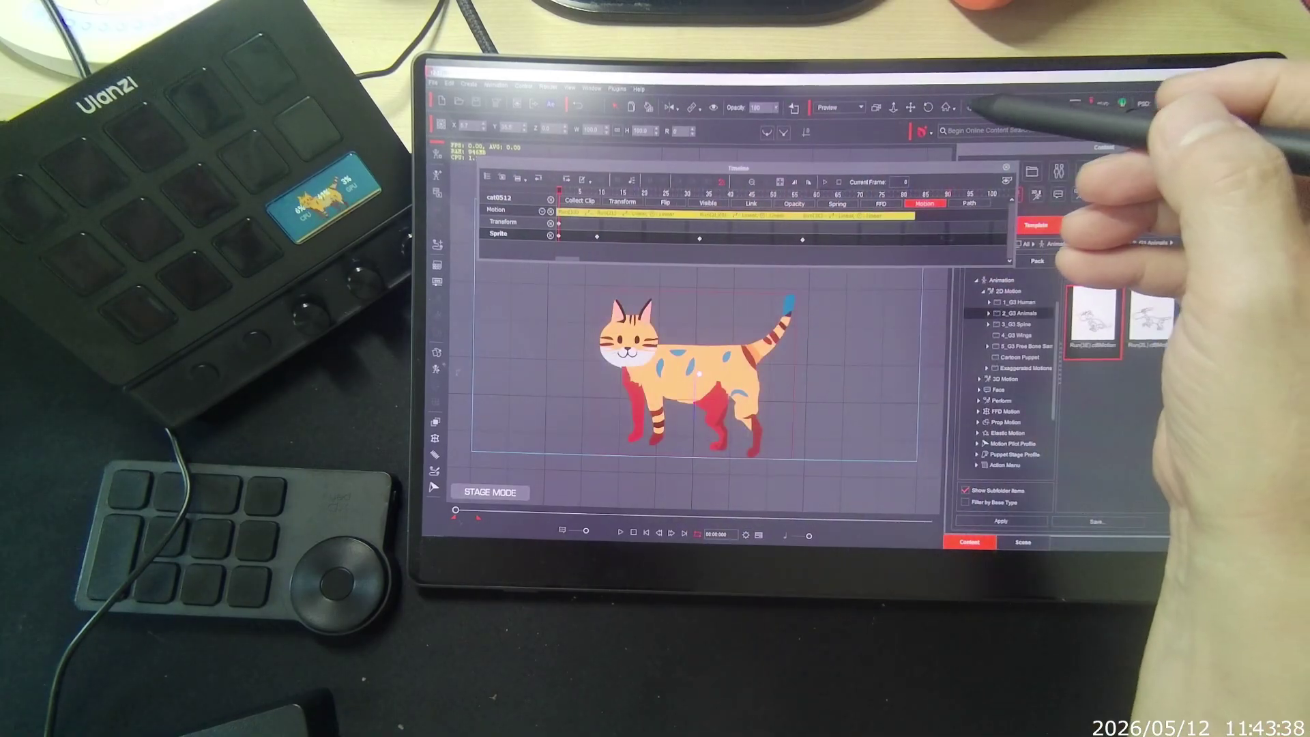
Select all run clips on the cat's Motion track, from the first to the last, and delete them.
left_click(567, 215)
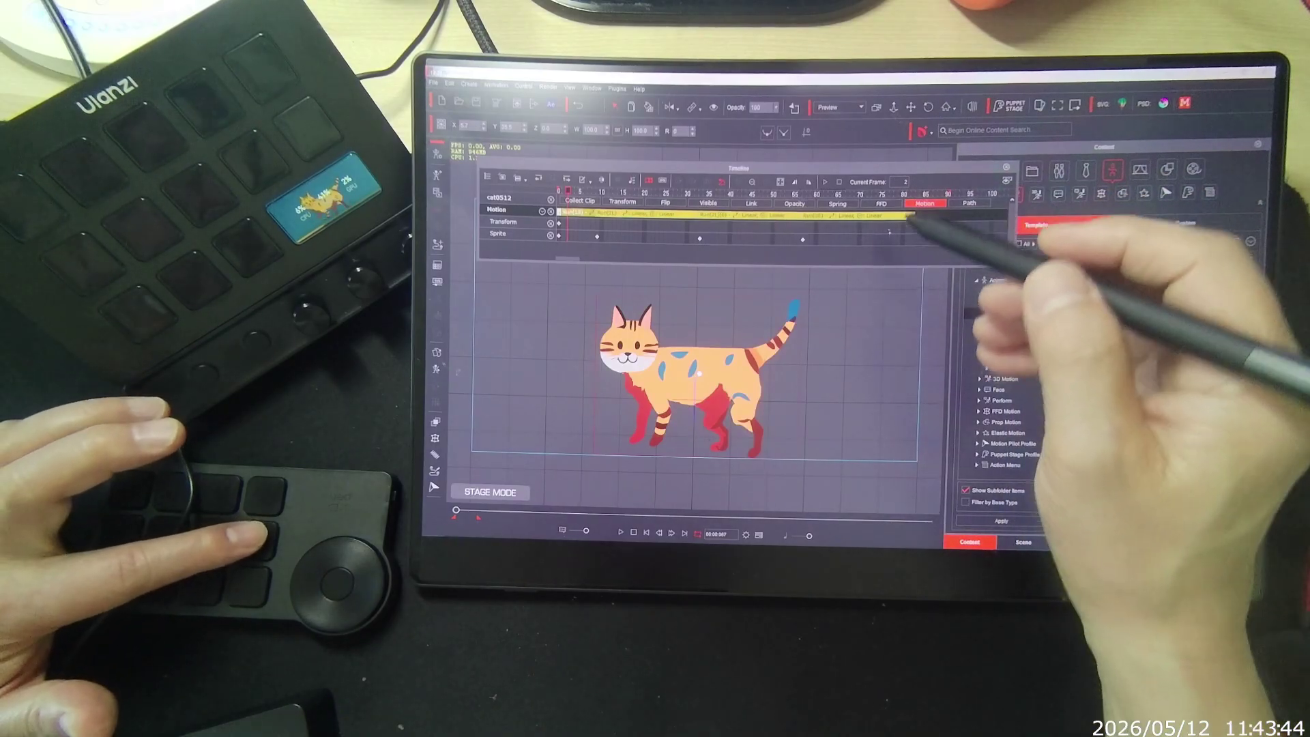
left_click(903, 214, "shift")
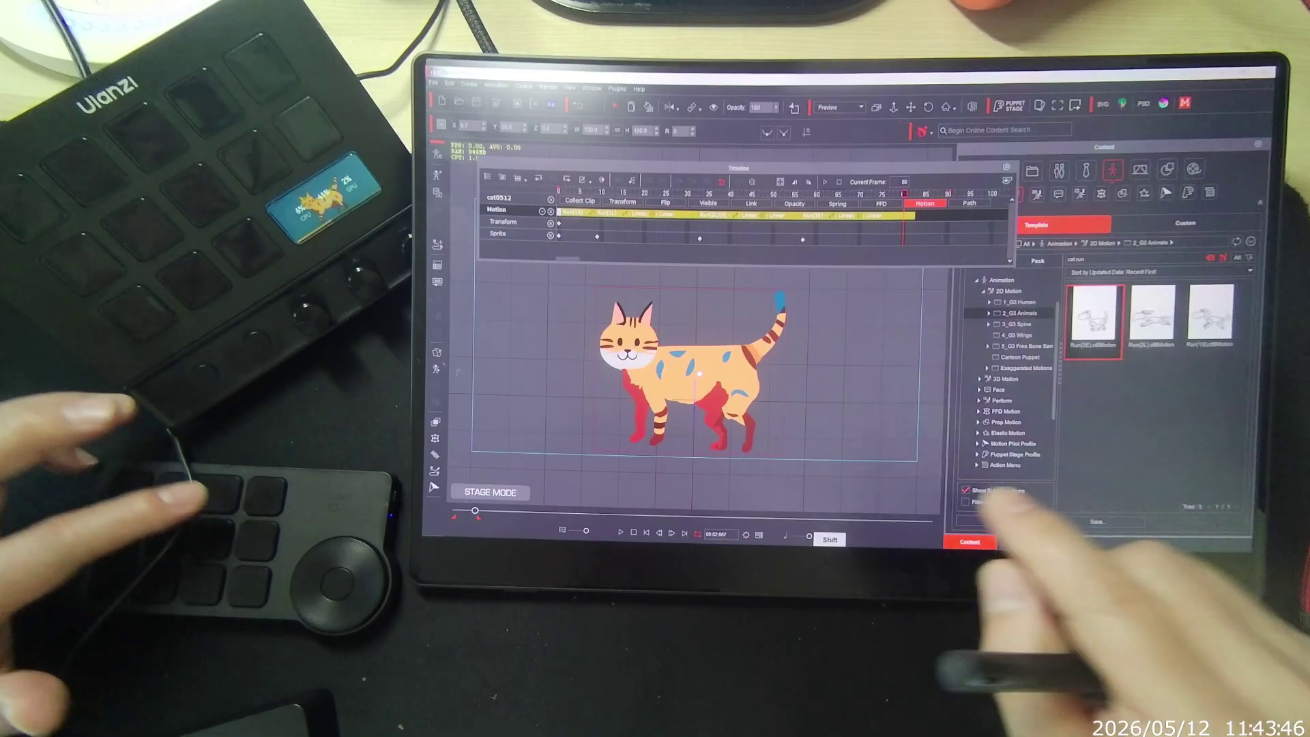
key("Delete")
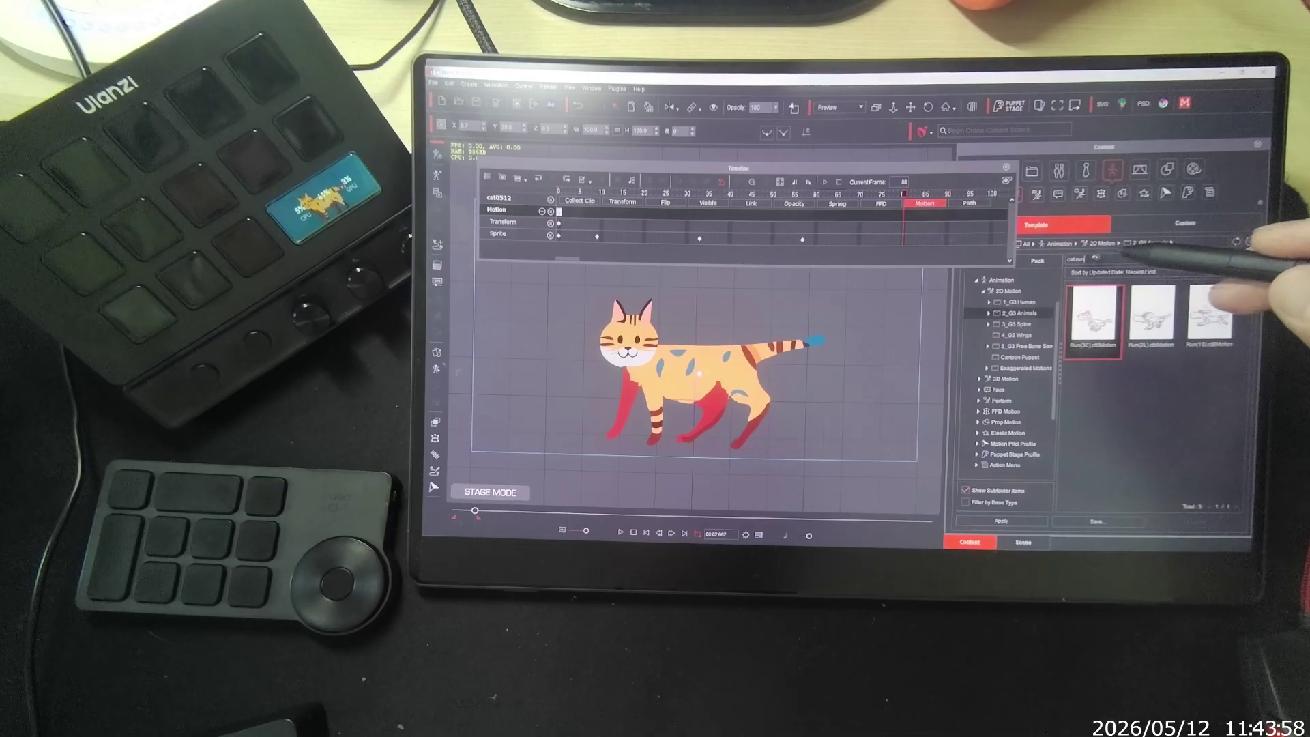
Search the 2_G3 Animals 2D motions for "cat walk".
left_click(1119, 259)
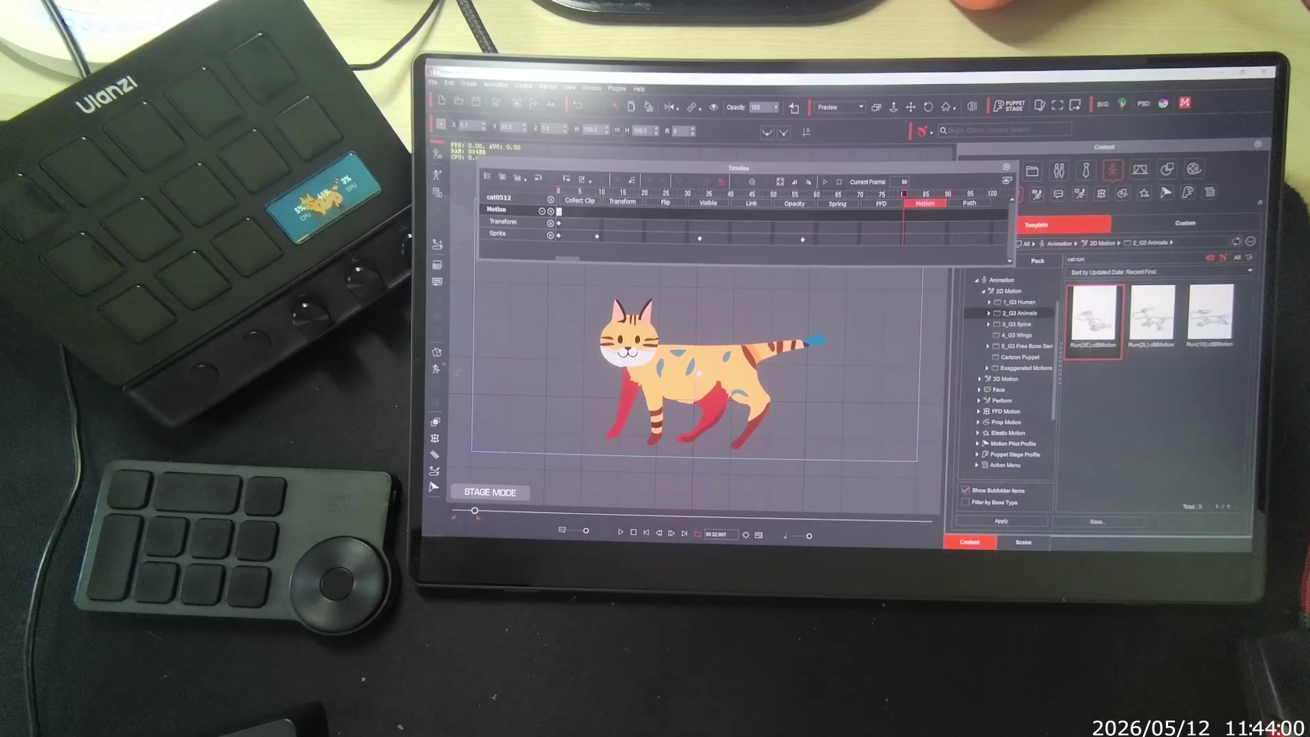
type("walk")
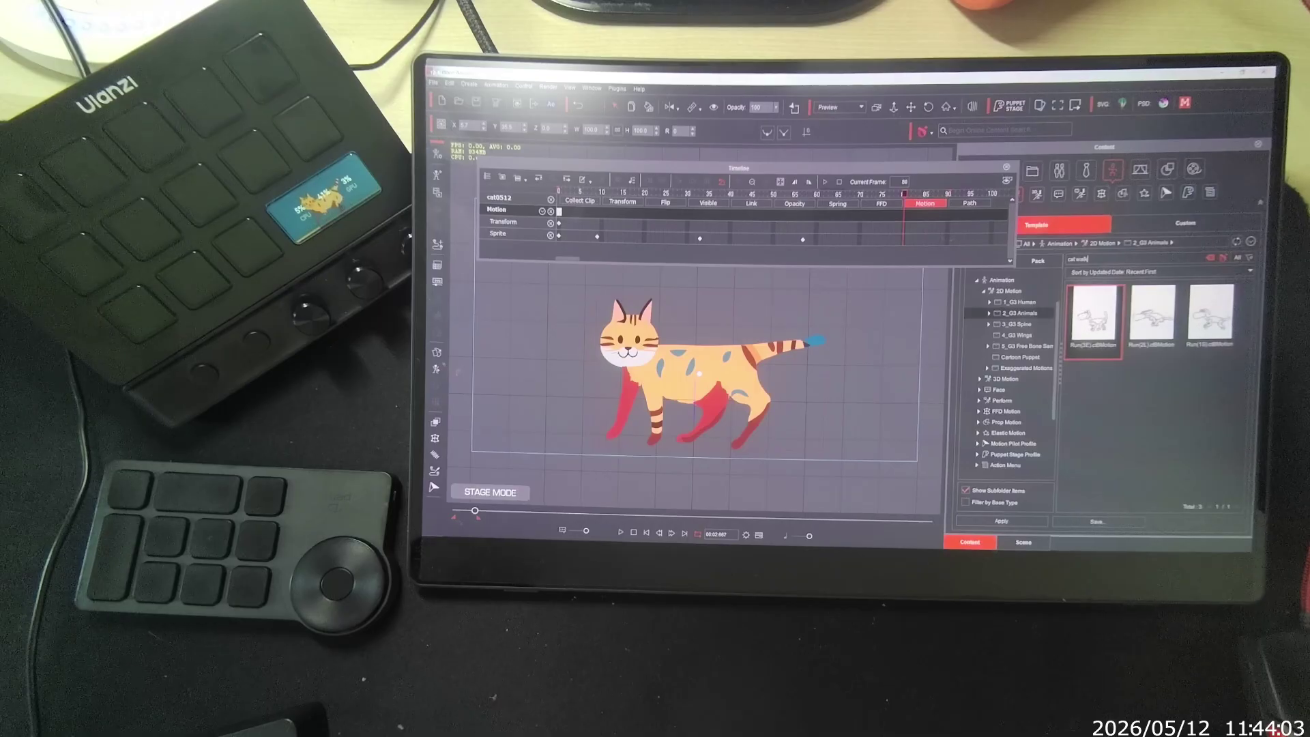
key("Return")
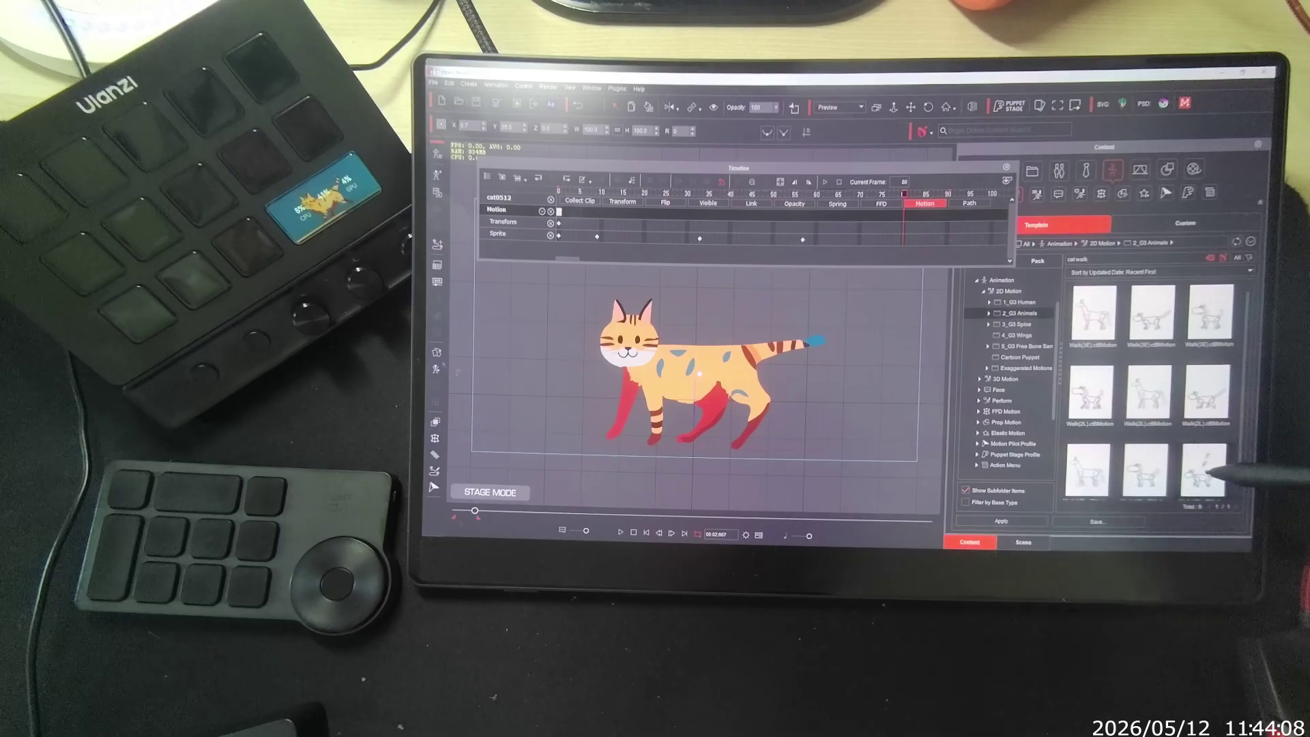
Try Walk(1S) at the current frame, restart from the first frame with Walk(1S) and Walk(2L) twice, check the playback and rewind.
left_click_drag(1203, 469, 737, 375)
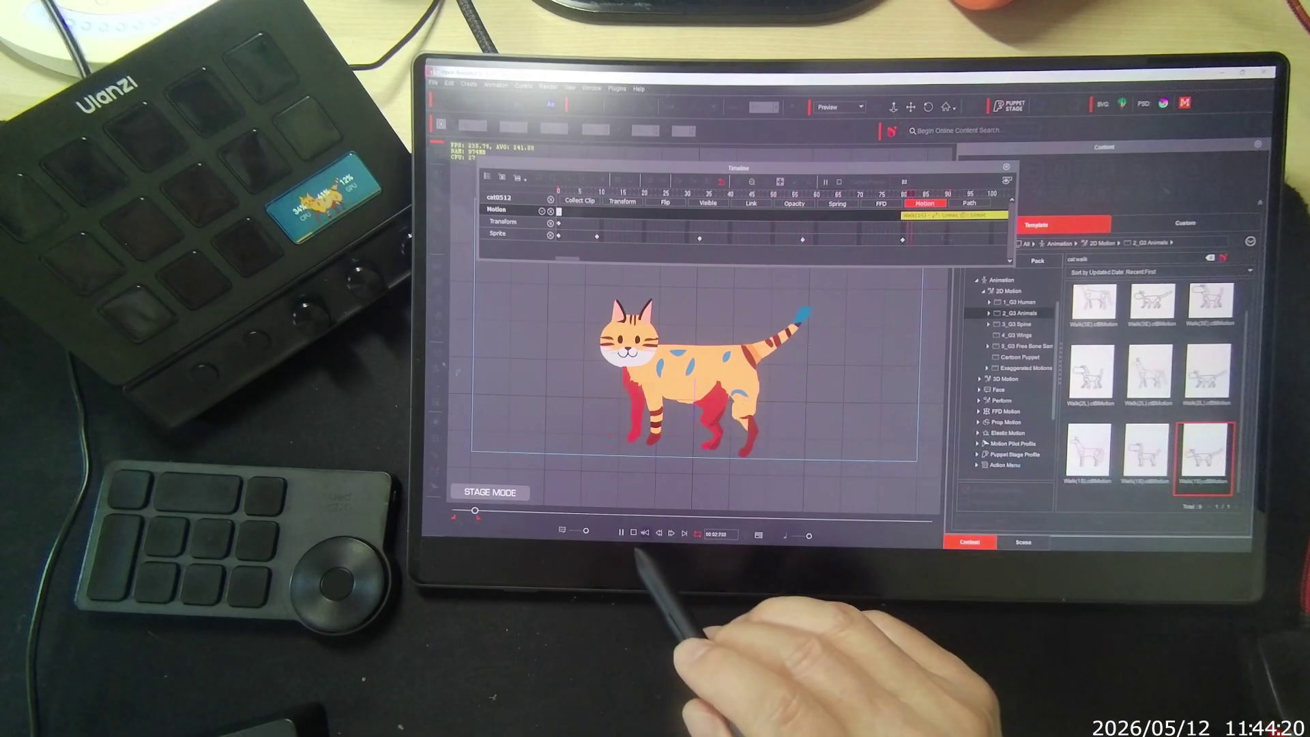
left_click(633, 533)
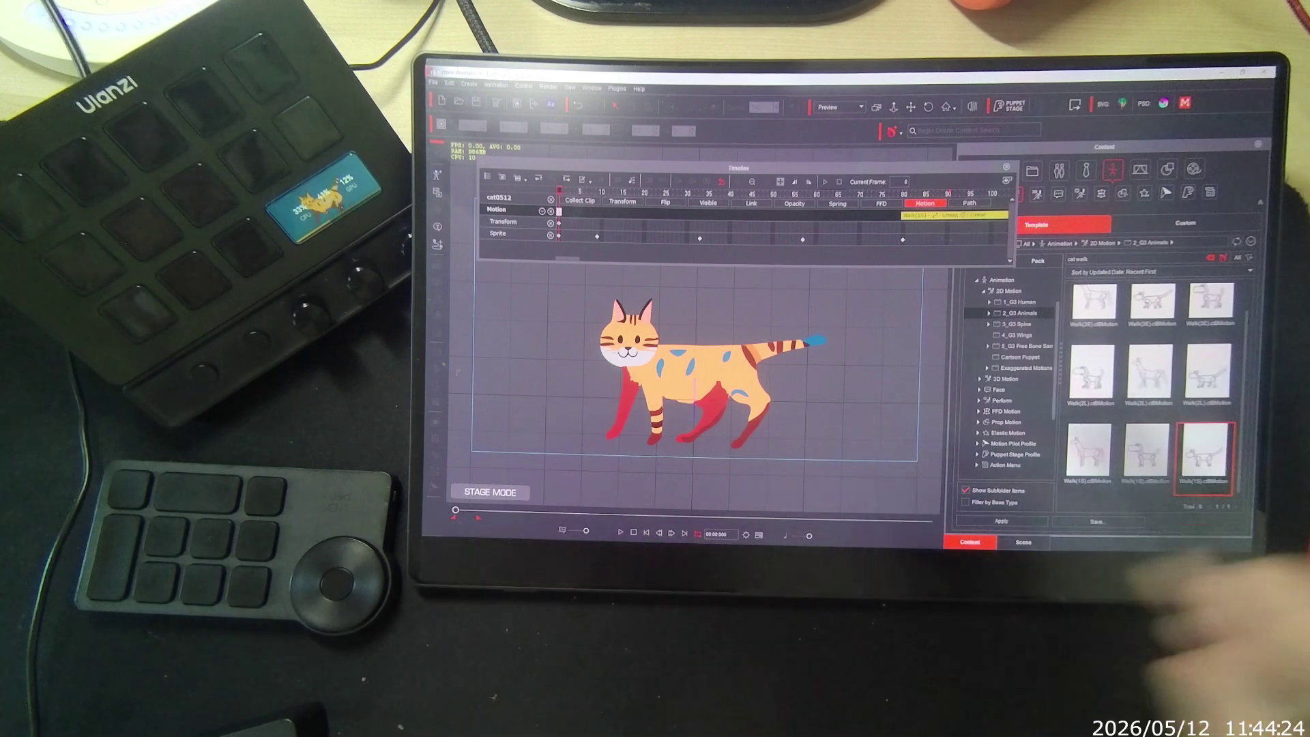
left_click_drag(1212, 439, 784, 403)
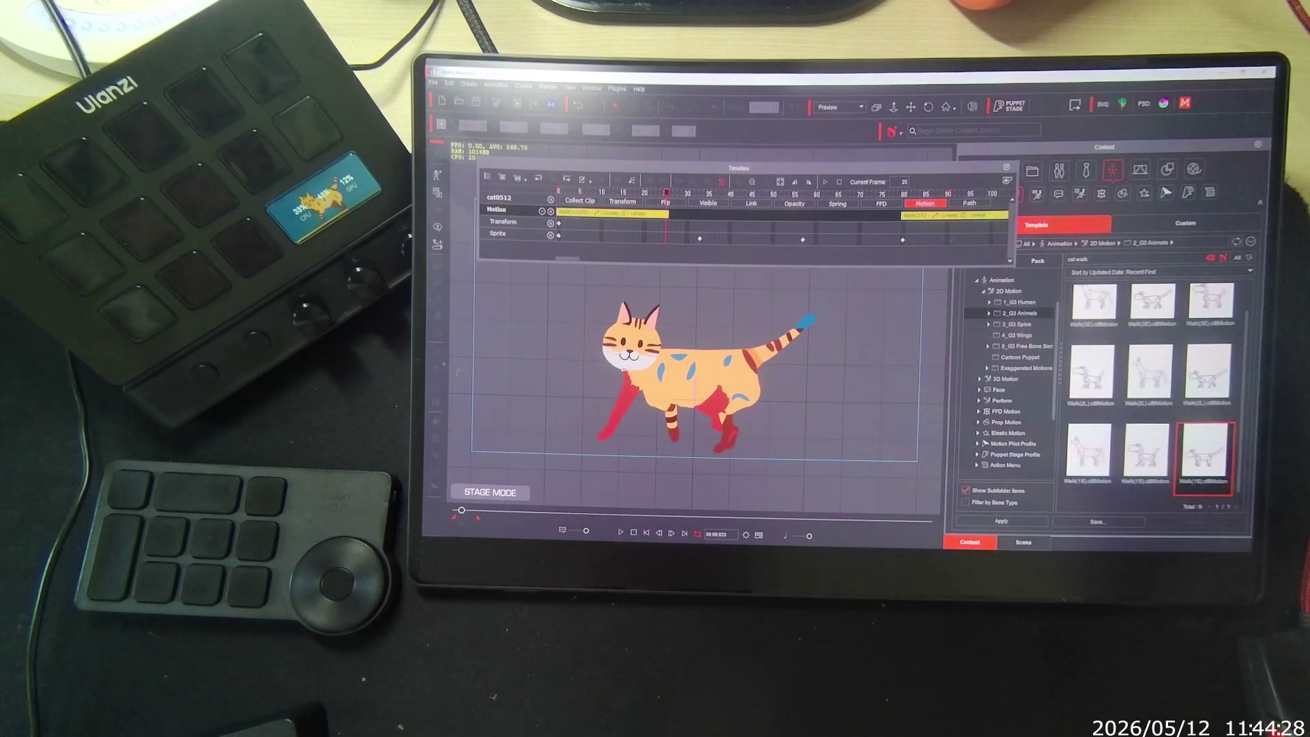
left_click_drag(1208, 373, 785, 368)
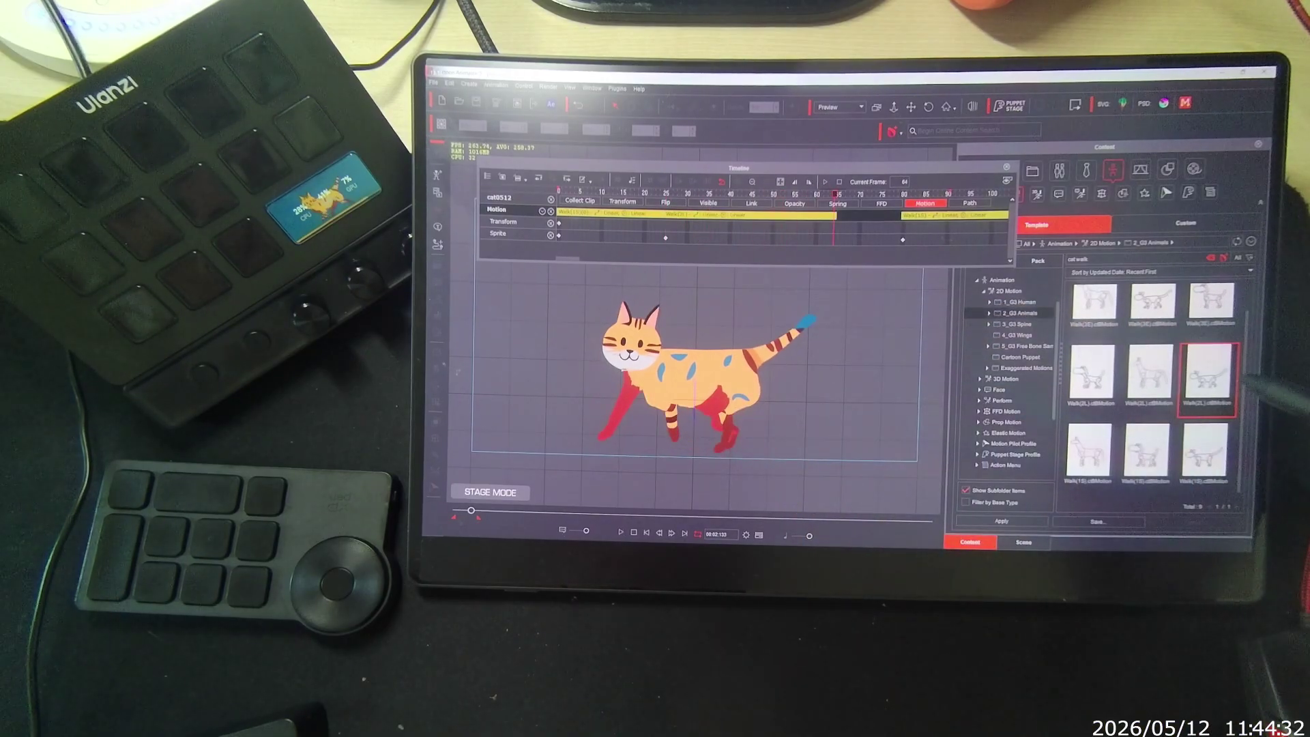
left_click_drag(1198, 374, 805, 344)
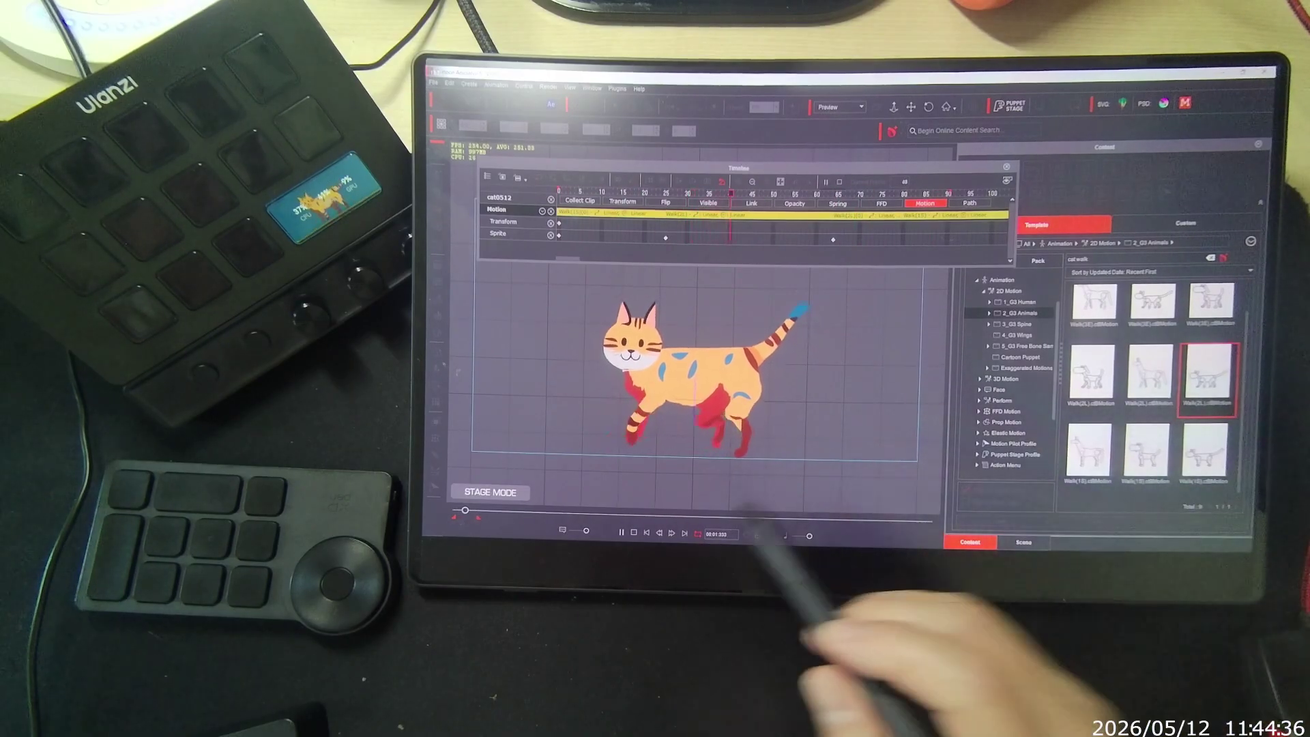
left_click(621, 532)
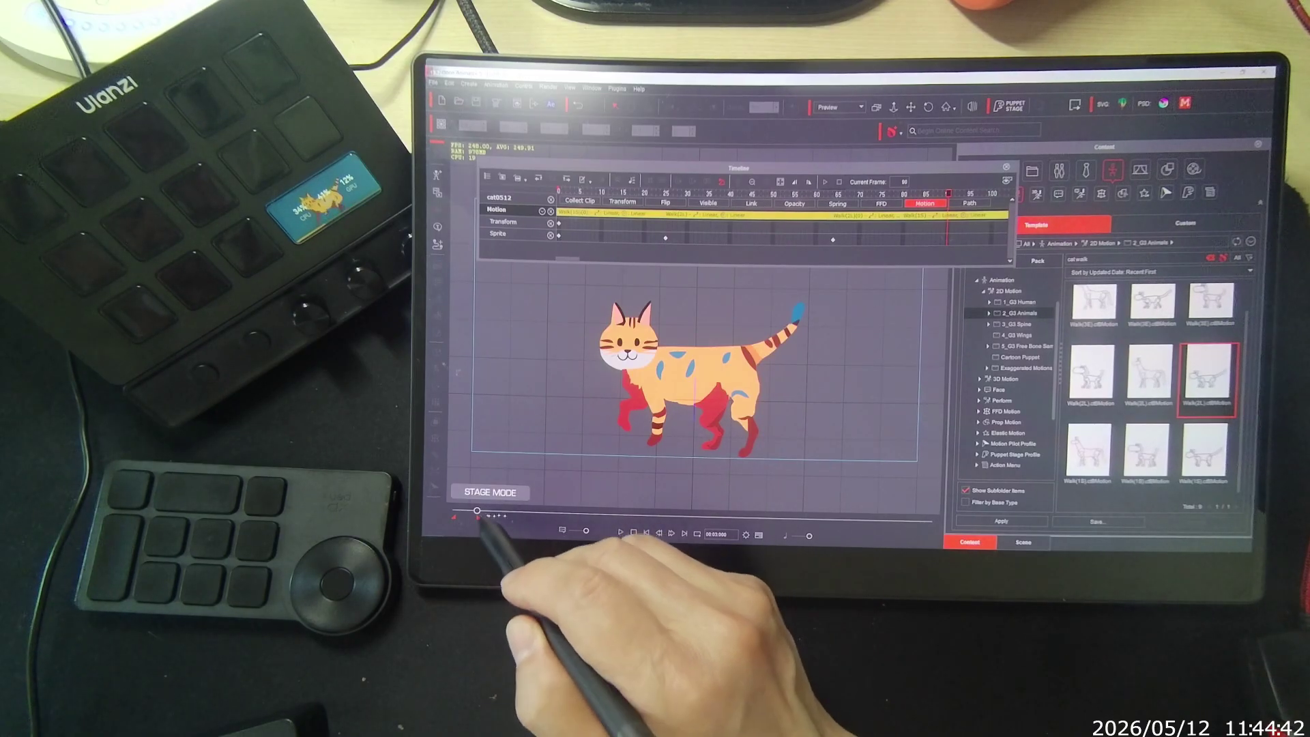
left_click_drag(477, 510, 455, 510)
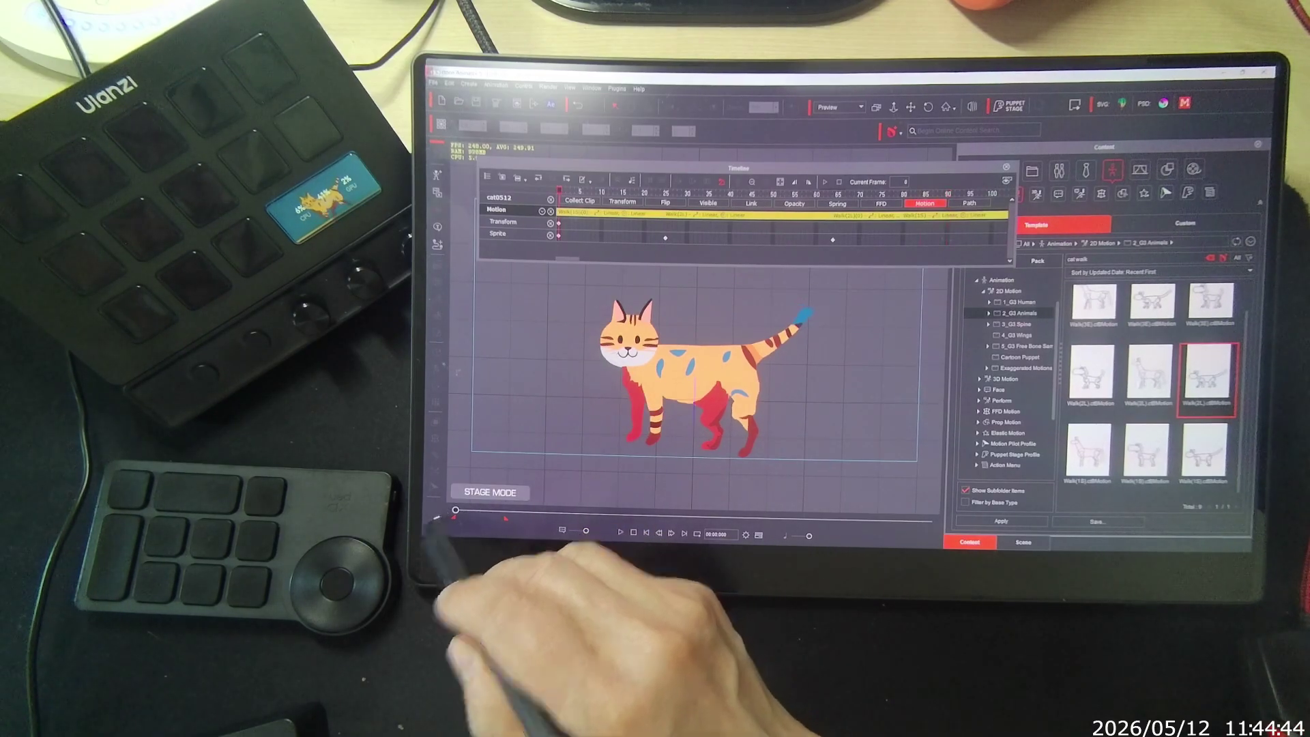
From the first frame, apply Walk(1S), Walk(2L) twice and Walk(3E) to the cat in sequence.
left_click_drag(1204, 450, 785, 342)
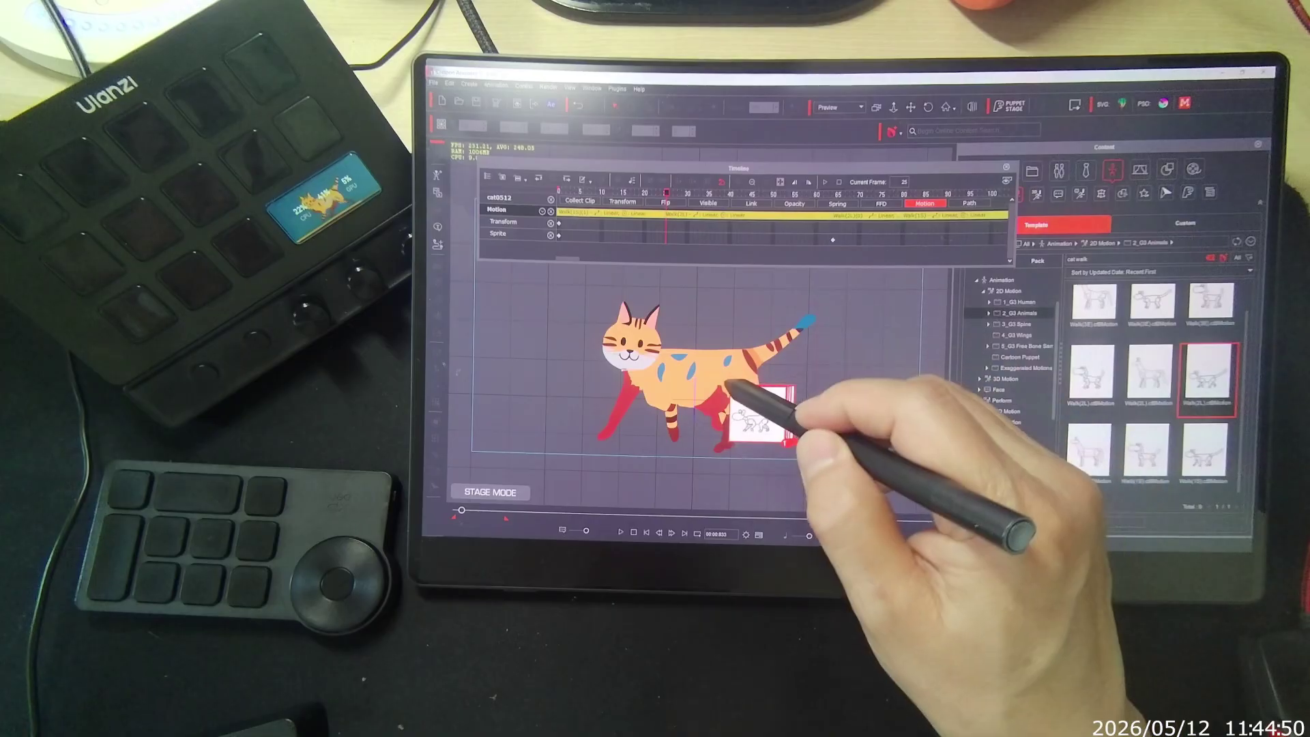
left_click(1207, 372)
key("space")
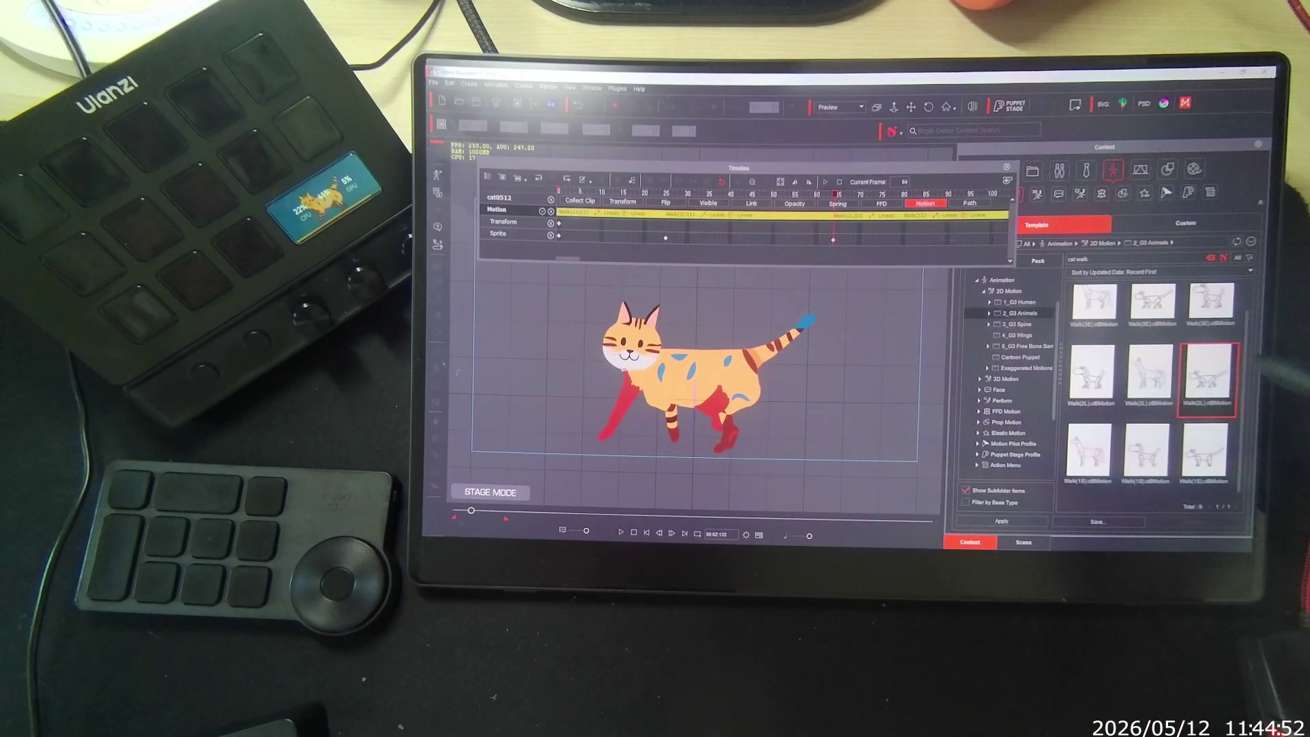
left_click_drag(1215, 375, 747, 415)
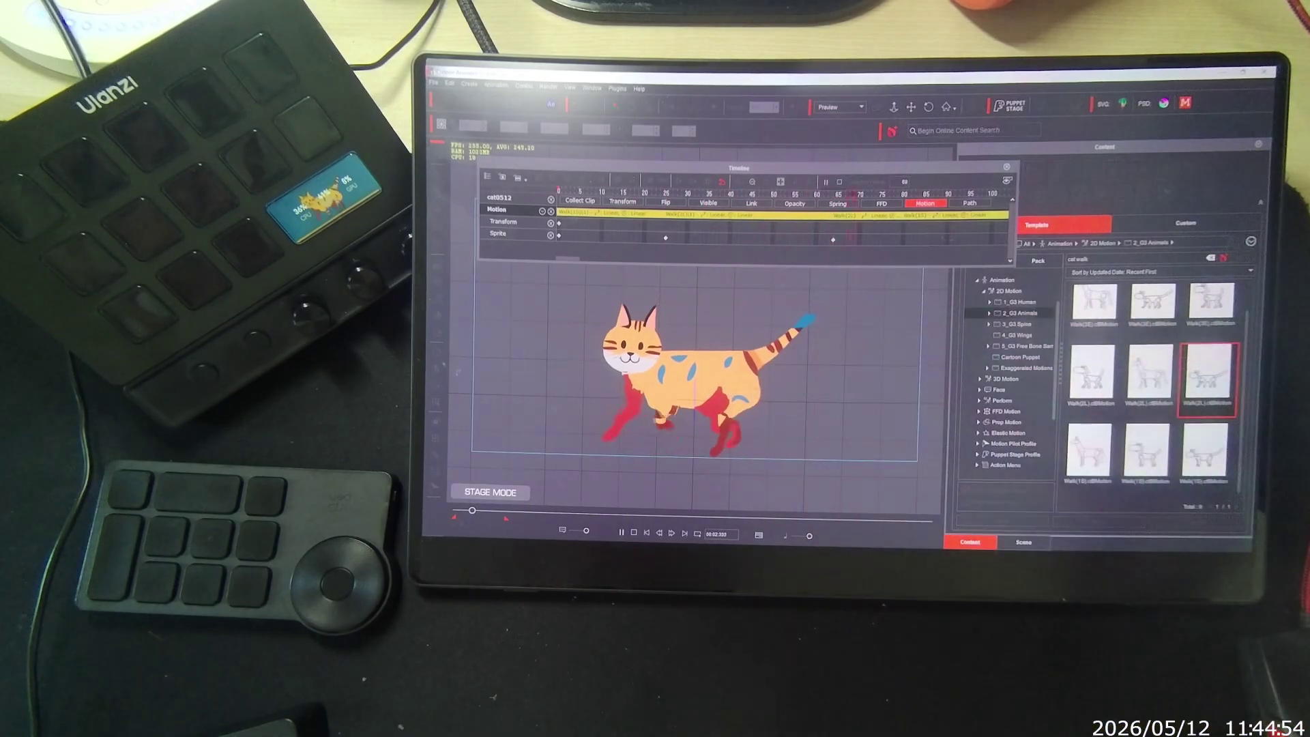
left_click_drag(1218, 305, 758, 423)
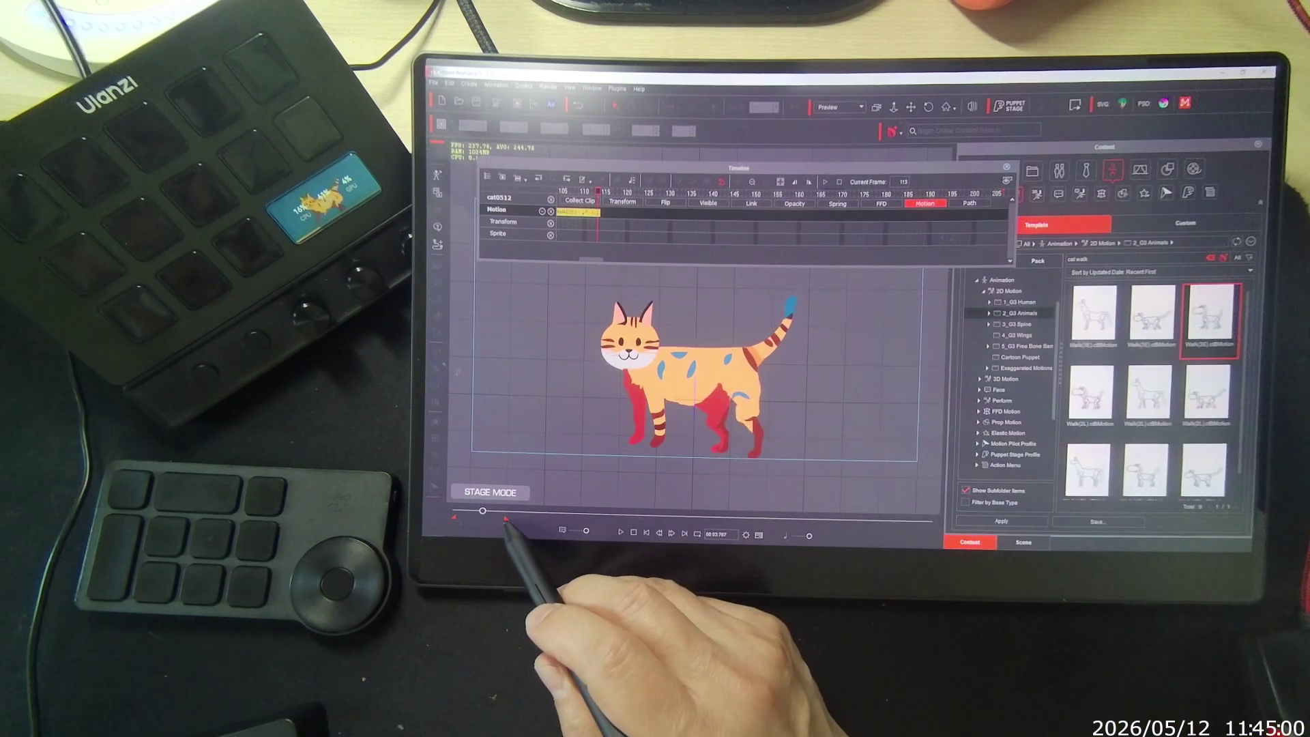
End the playback range at the last walk frame, turn on looping, and play the walk animation before stopping it.
left_click_drag(506, 519, 486, 519)
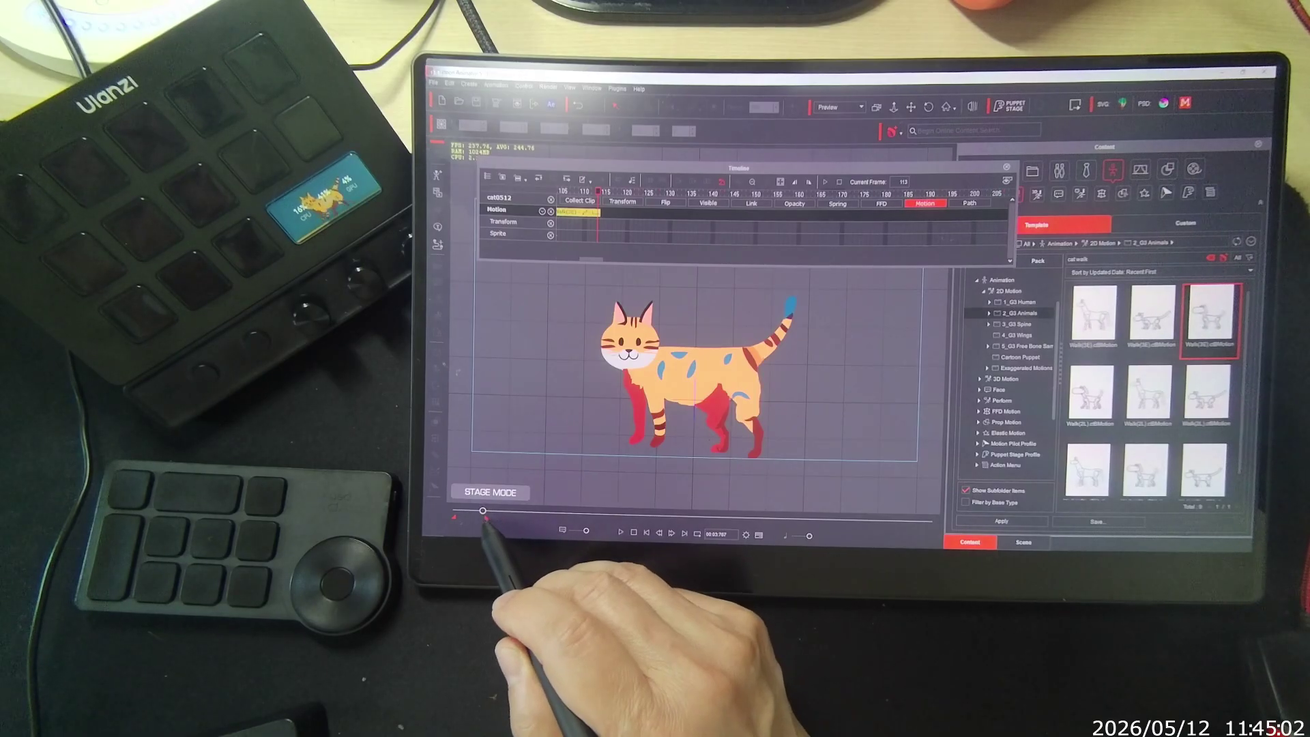
left_click(697, 534)
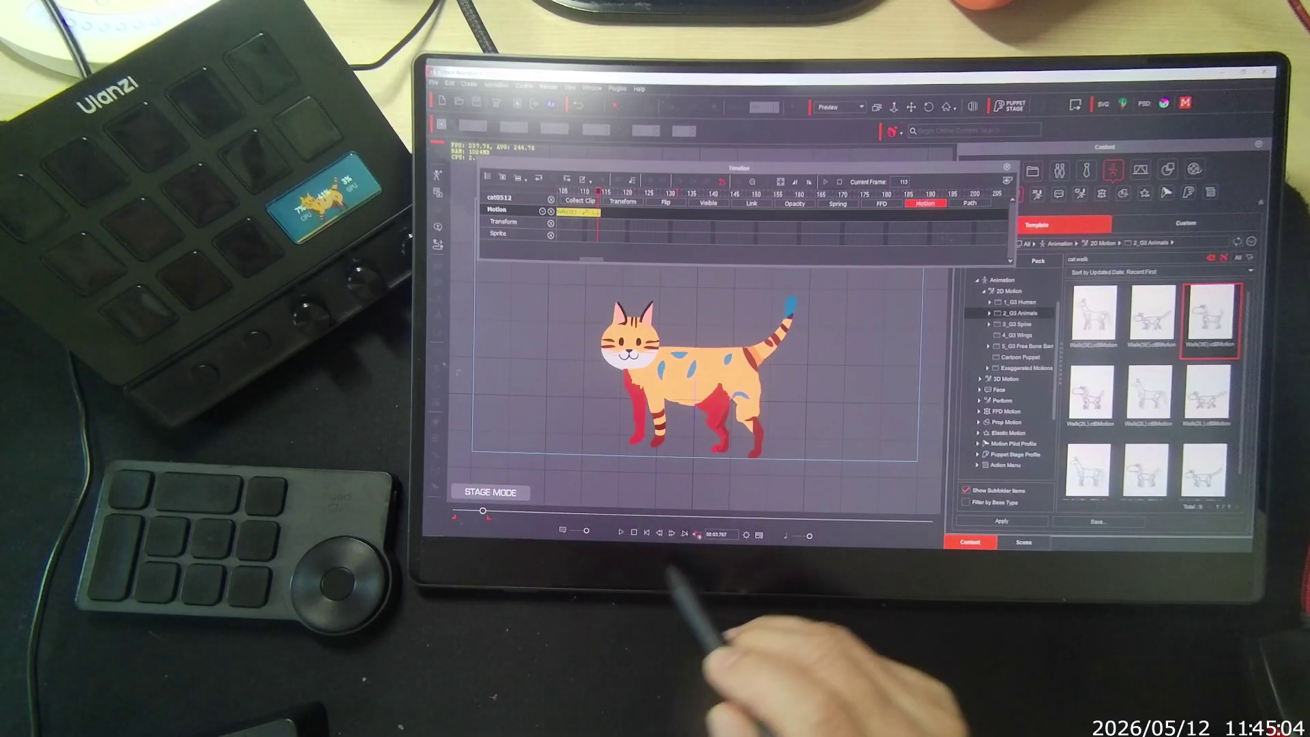
left_click(620, 533)
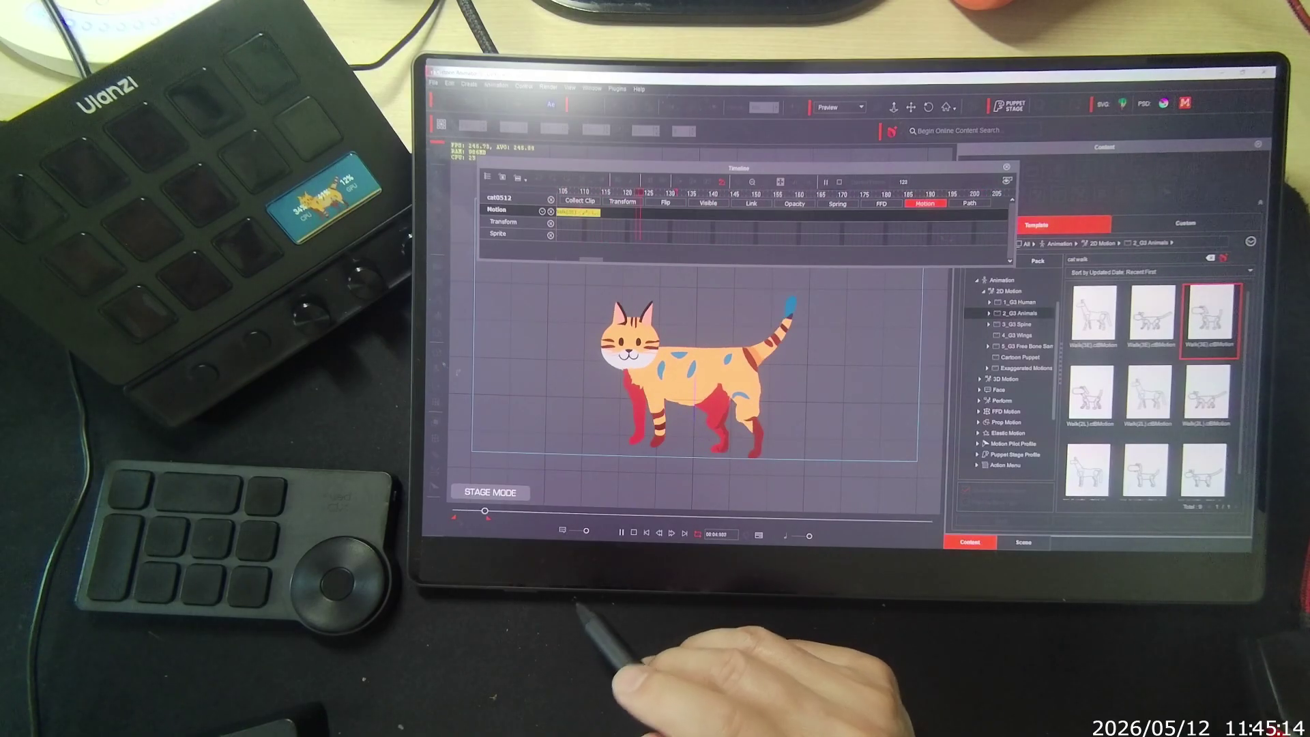
left_click(633, 532)
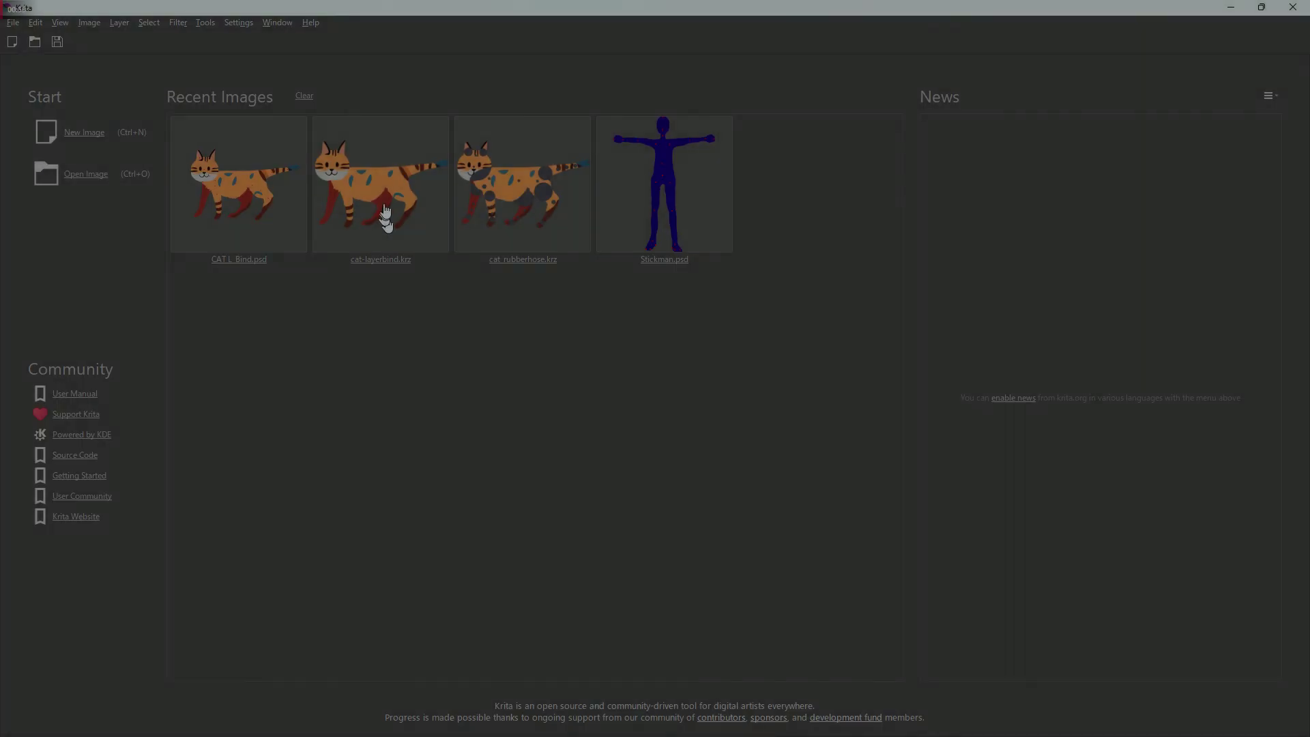
Switch to Krita, open the recent image cat-layerbind.krz, and show the Markers layer to inspect the joints before hiding it again.
left_click(385, 217)
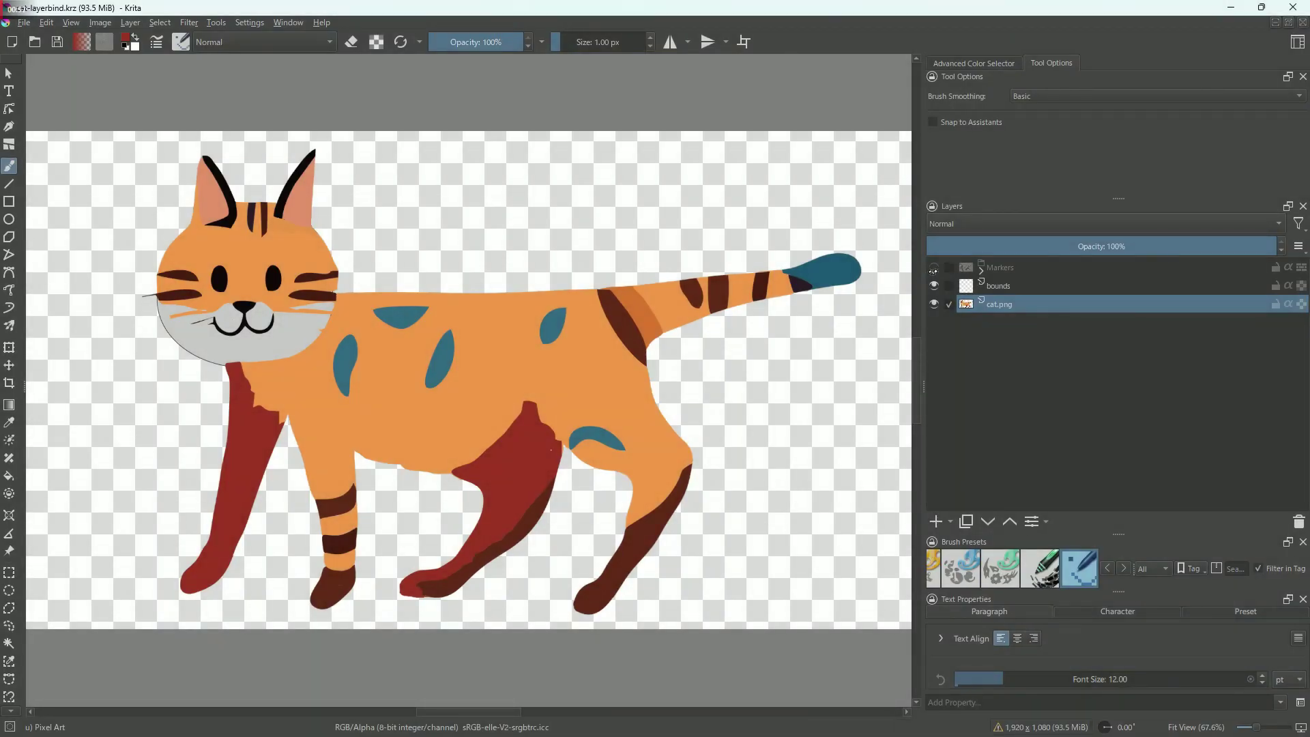
left_click(933, 267)
left_click(933, 267)
left_click(934, 268)
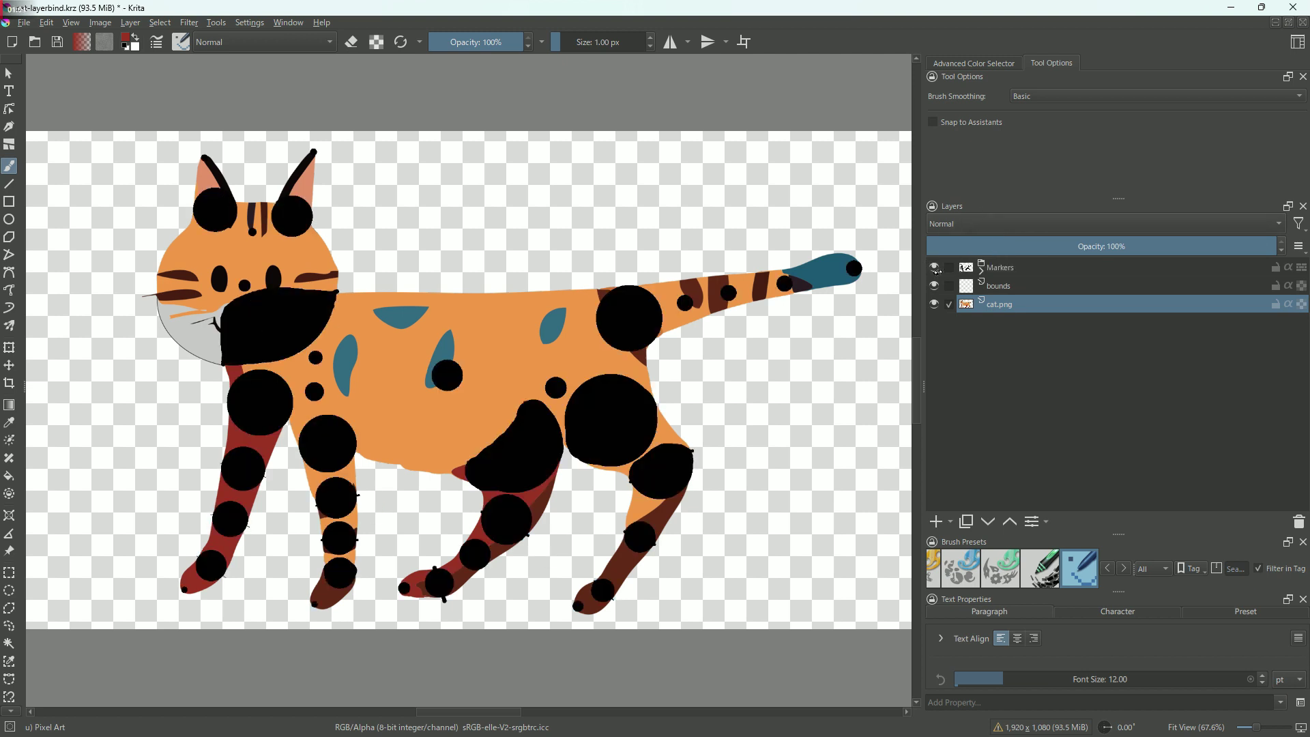
left_click(933, 268)
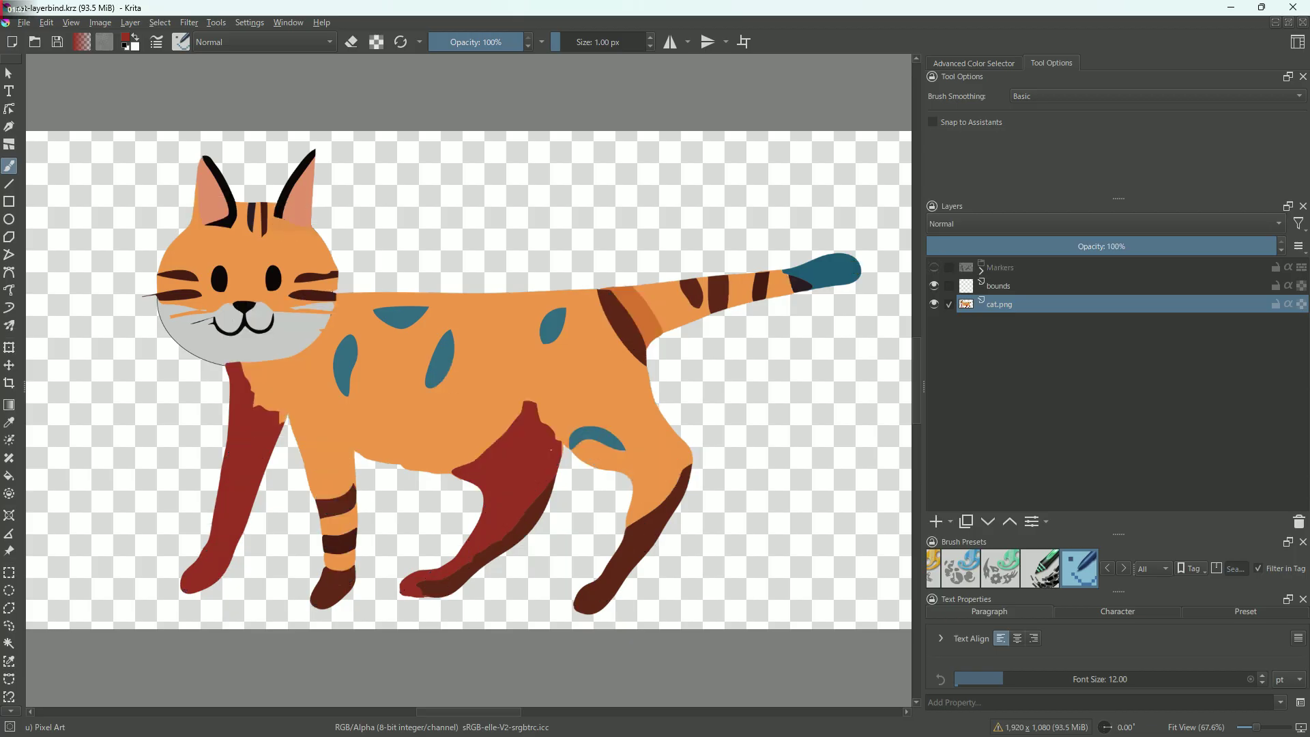
Open the LayerWeaver script and choose the Quadruped model profile.
left_click(217, 22)
mouse_move(236, 46)
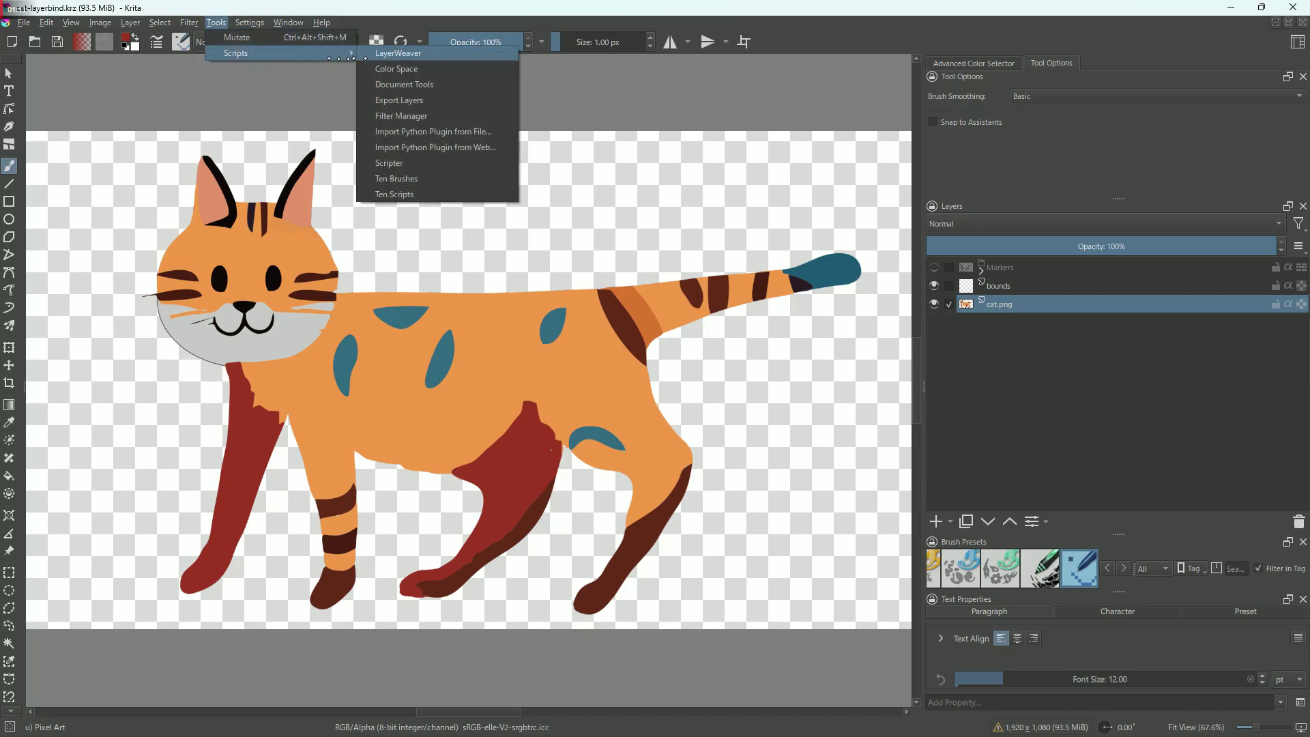
left_click(409, 166)
left_click(731, 146)
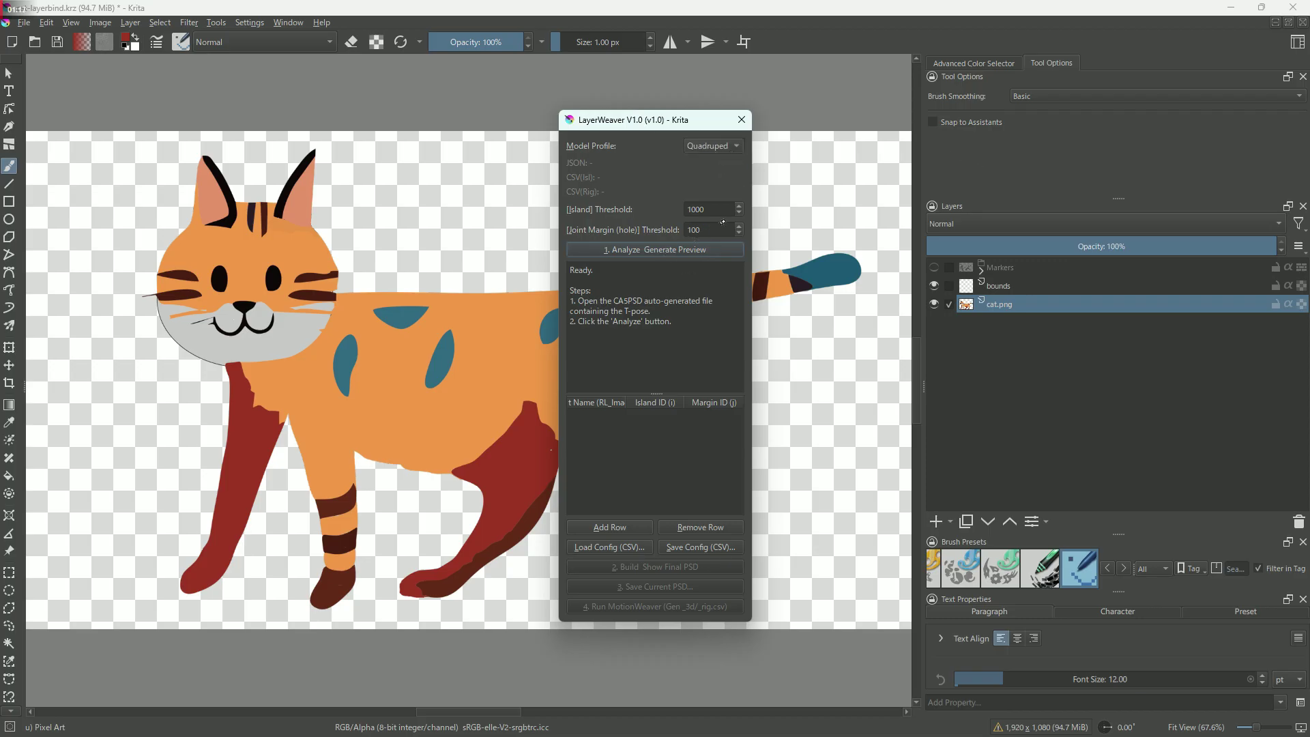
Run the LayerWeaver analysis, accept automatic generation of the hole and Island layers, and hide the cat.png layer.
left_click(696, 248)
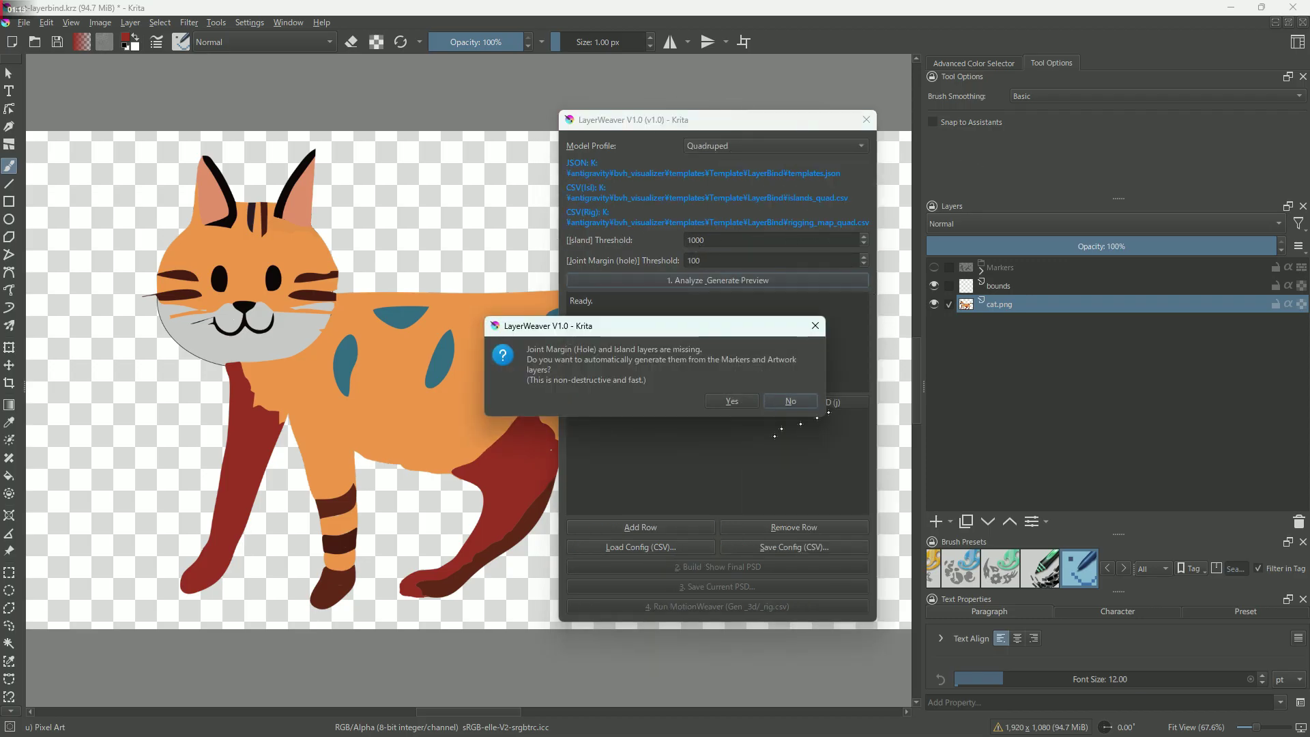
left_click(732, 401)
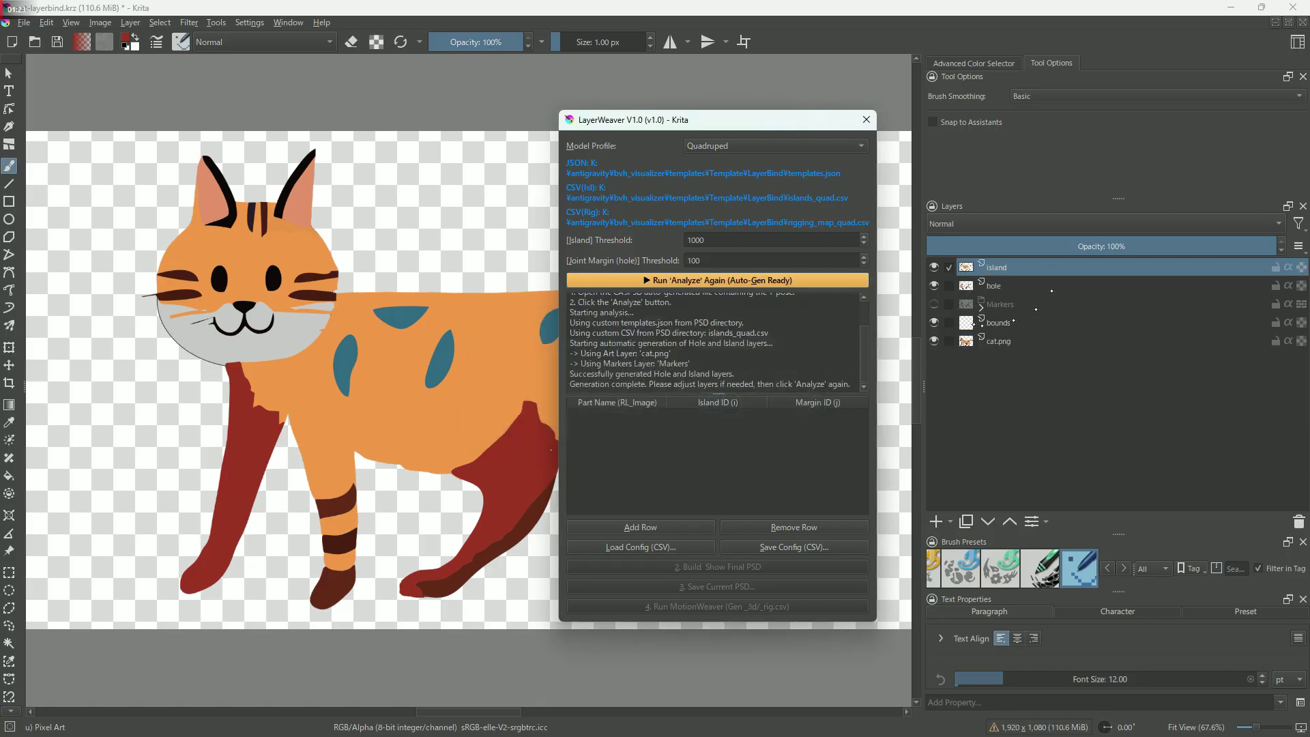
left_click(935, 341)
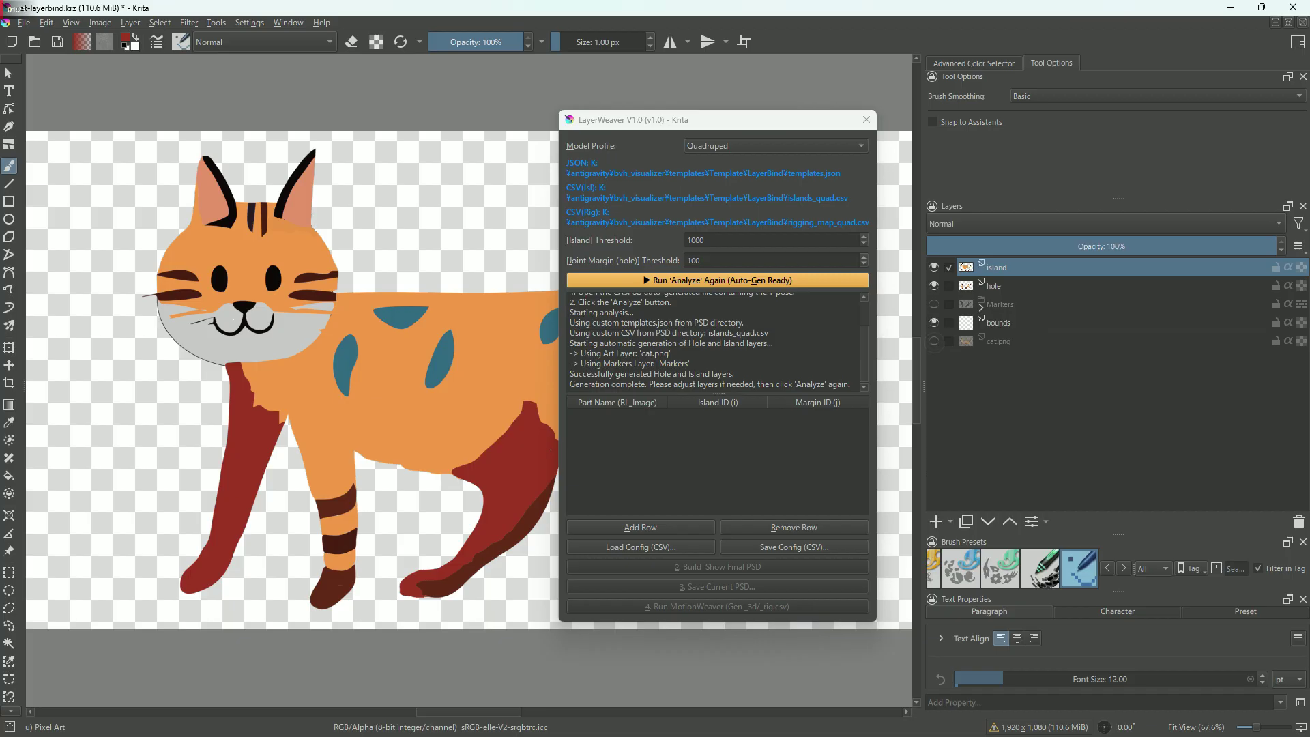
Toggle the hole and Island layers to inspect the generated masks, show cat.png, and run the LayerWeaver analysis again to generate the preview.
left_click(934, 286)
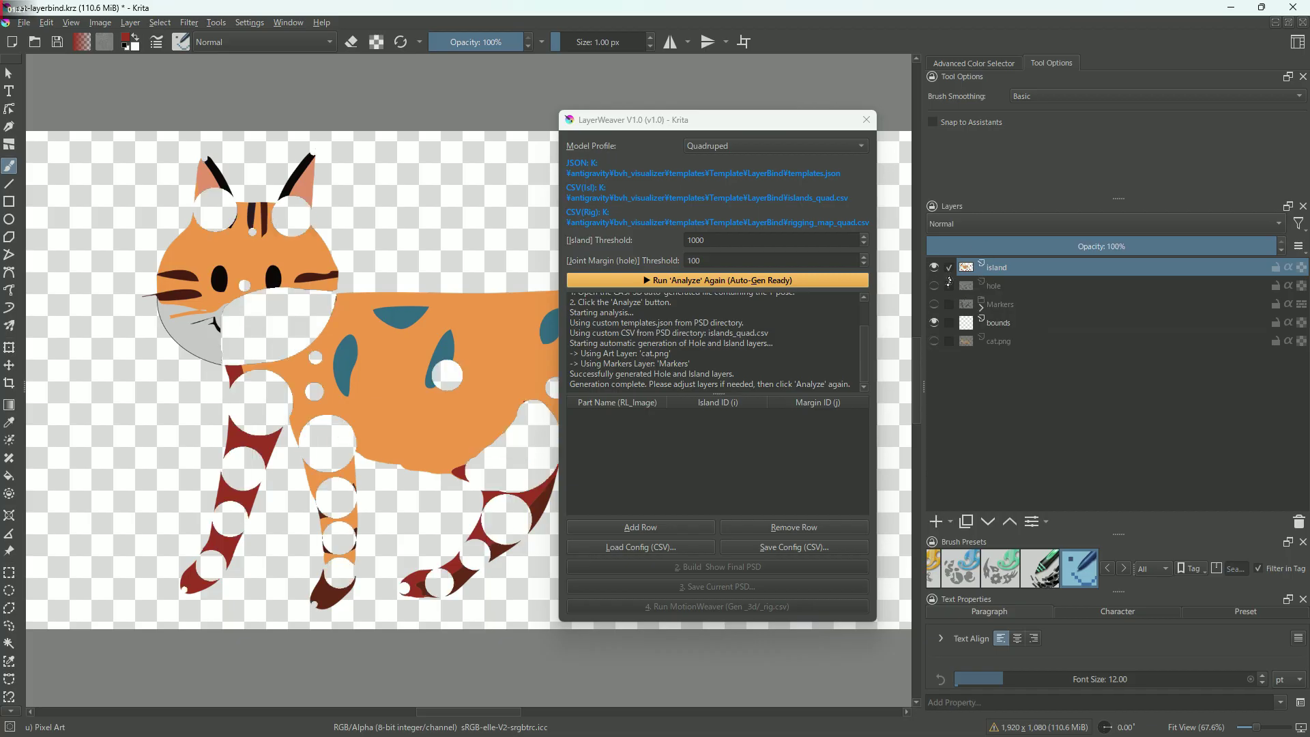
left_click(934, 286)
left_click(934, 267)
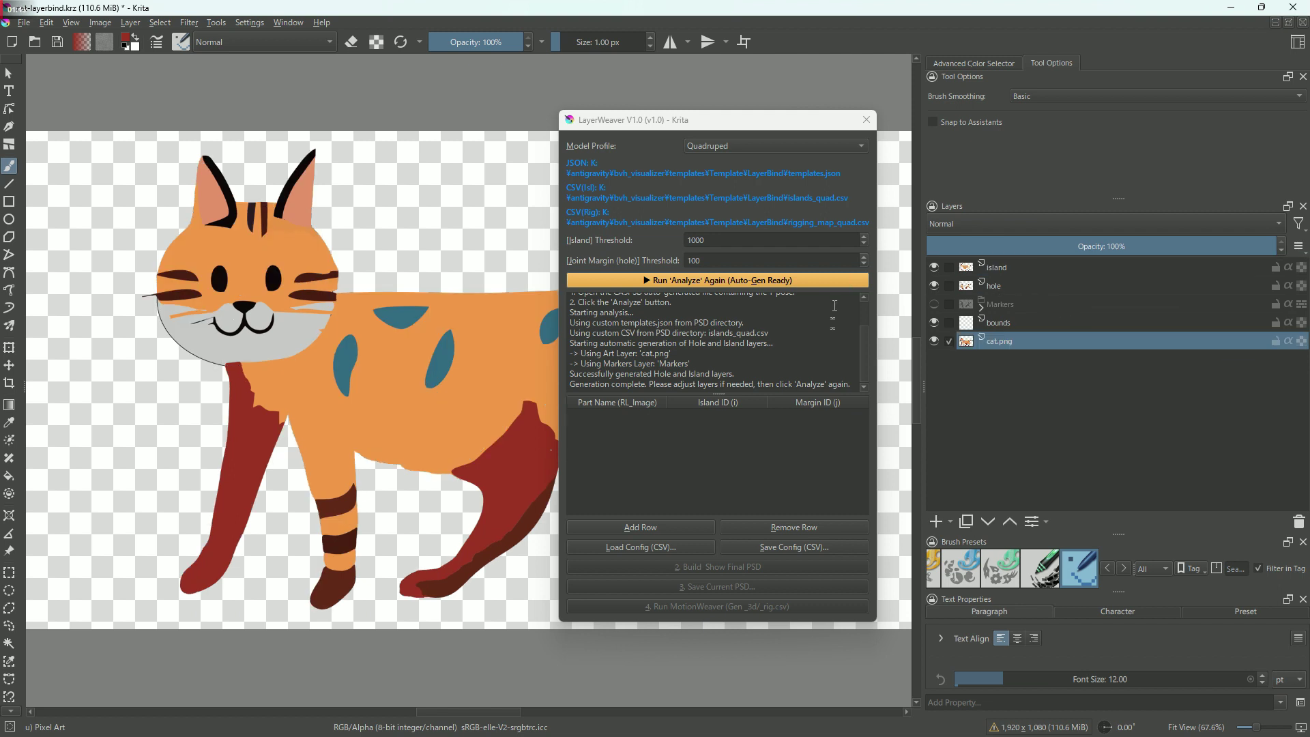
left_click(745, 281)
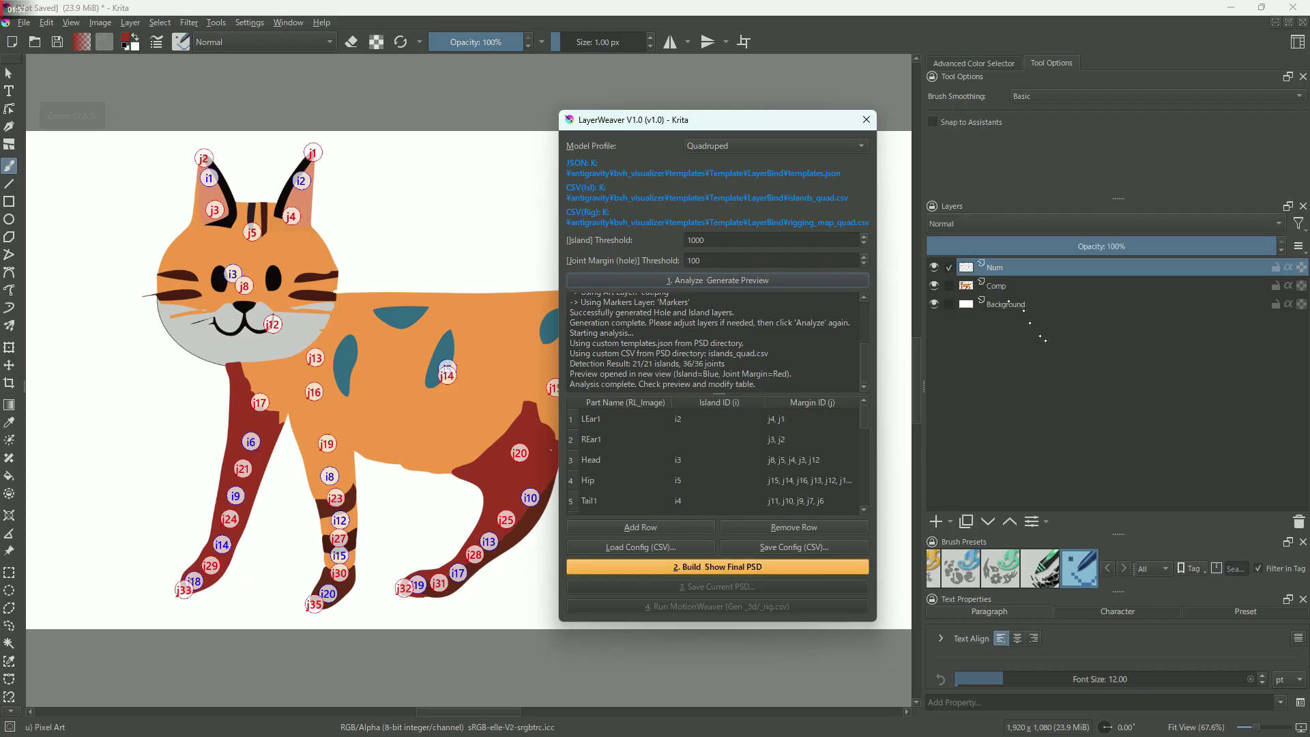
Widen the LayerWeaver window, remove j20 from the Hip part's margin IDs, and build the final PSD.
left_click_drag(757, 127, 1066, 112)
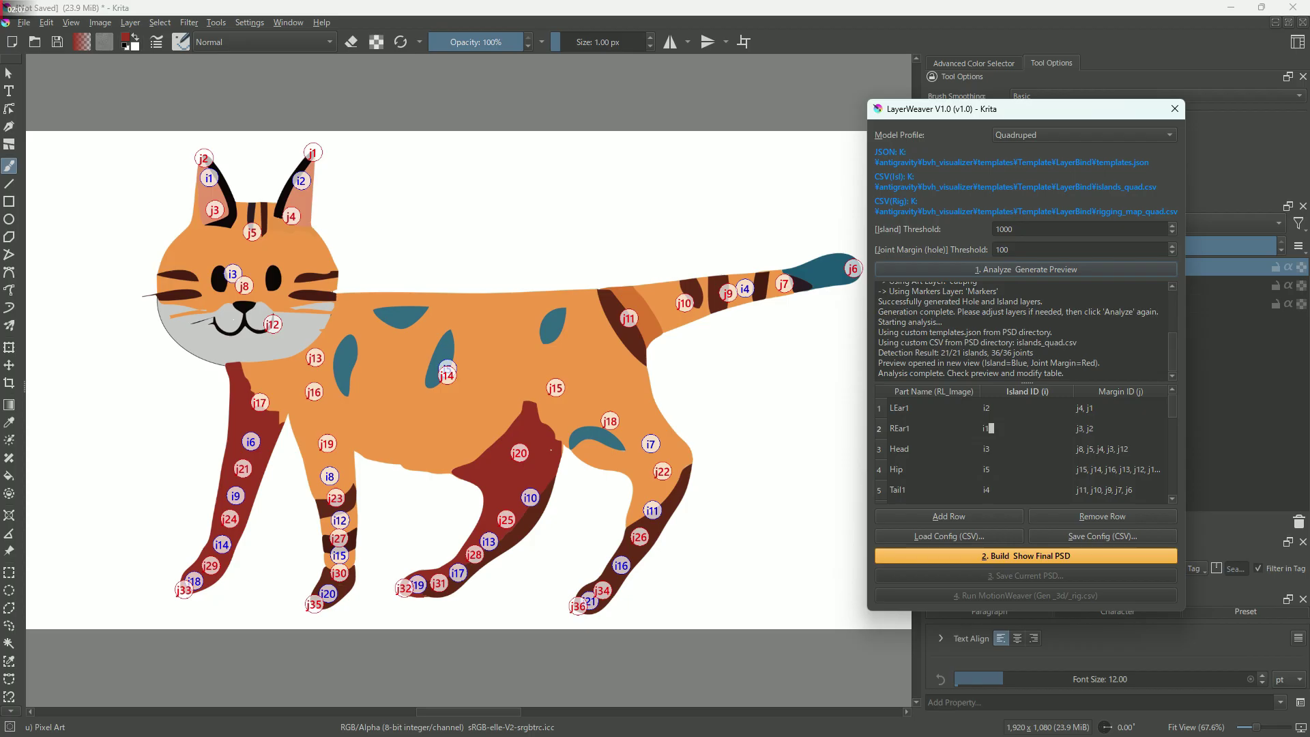
left_click_drag(1173, 409, 1175, 445)
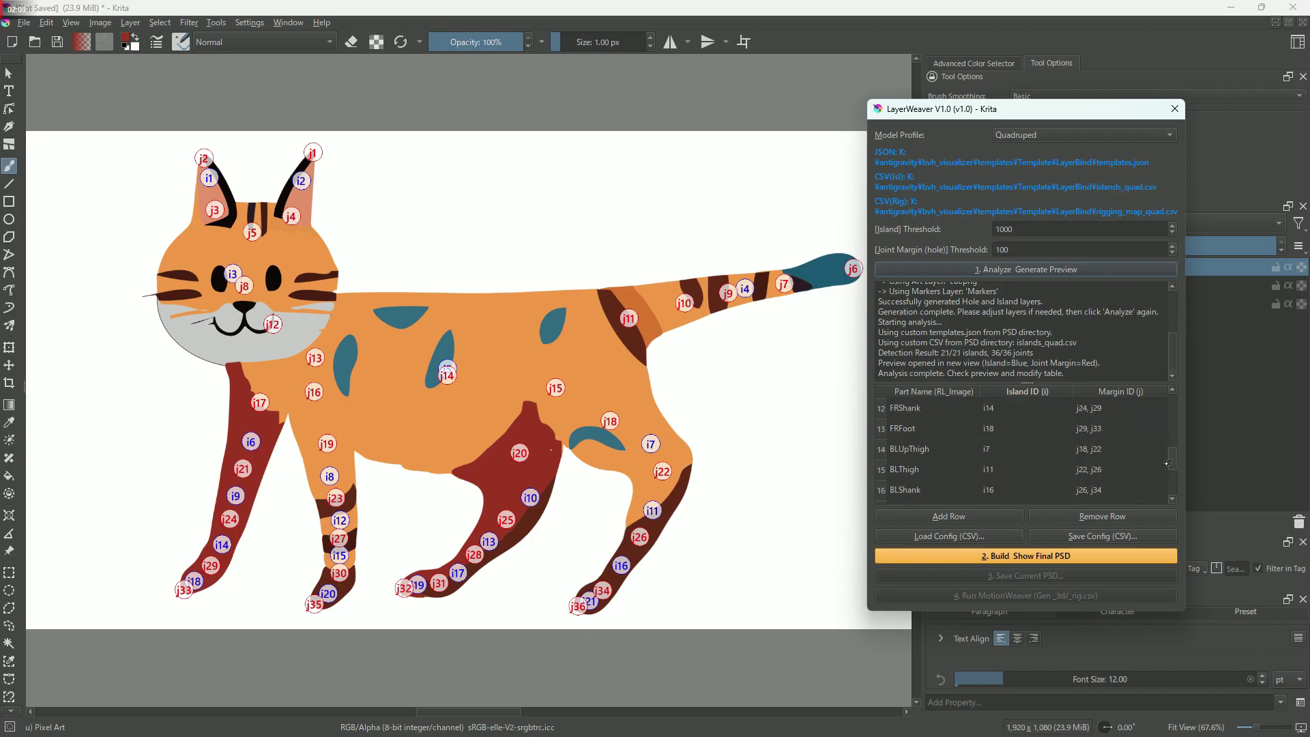
left_click_drag(1180, 405, 1290, 404)
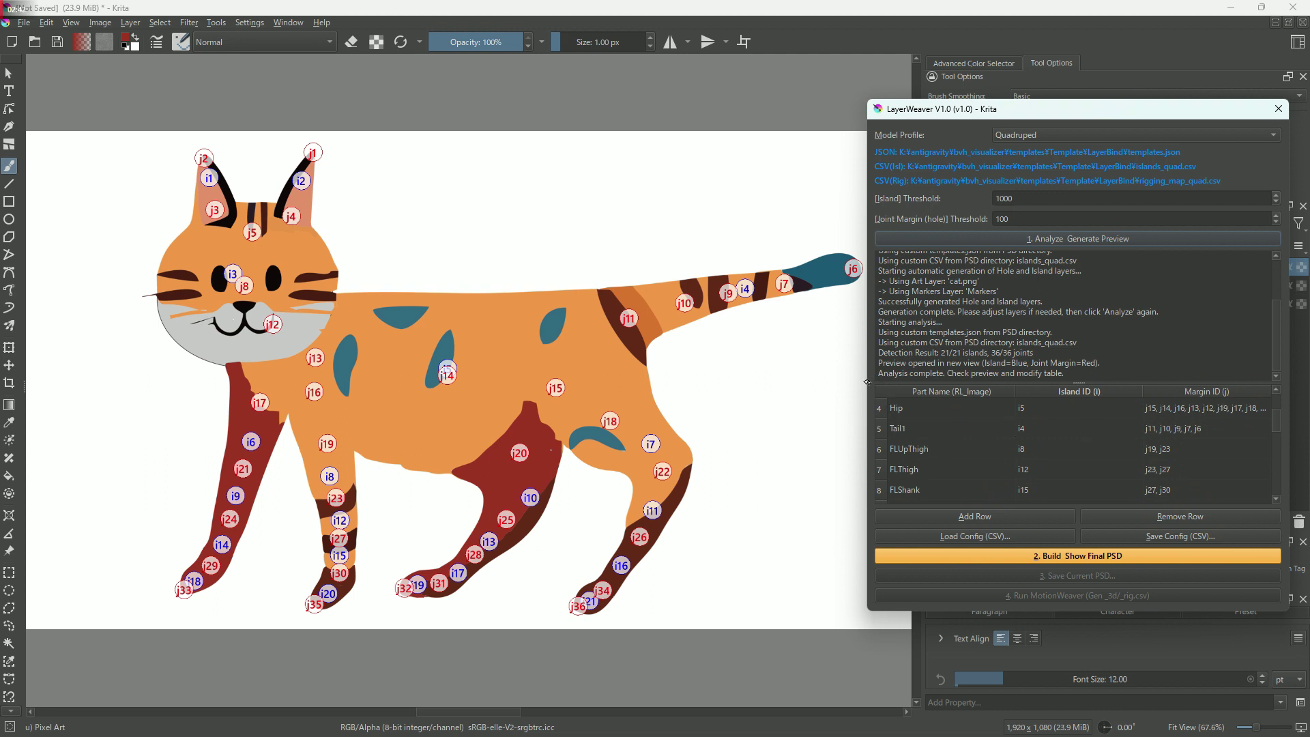
left_click_drag(868, 402, 762, 401)
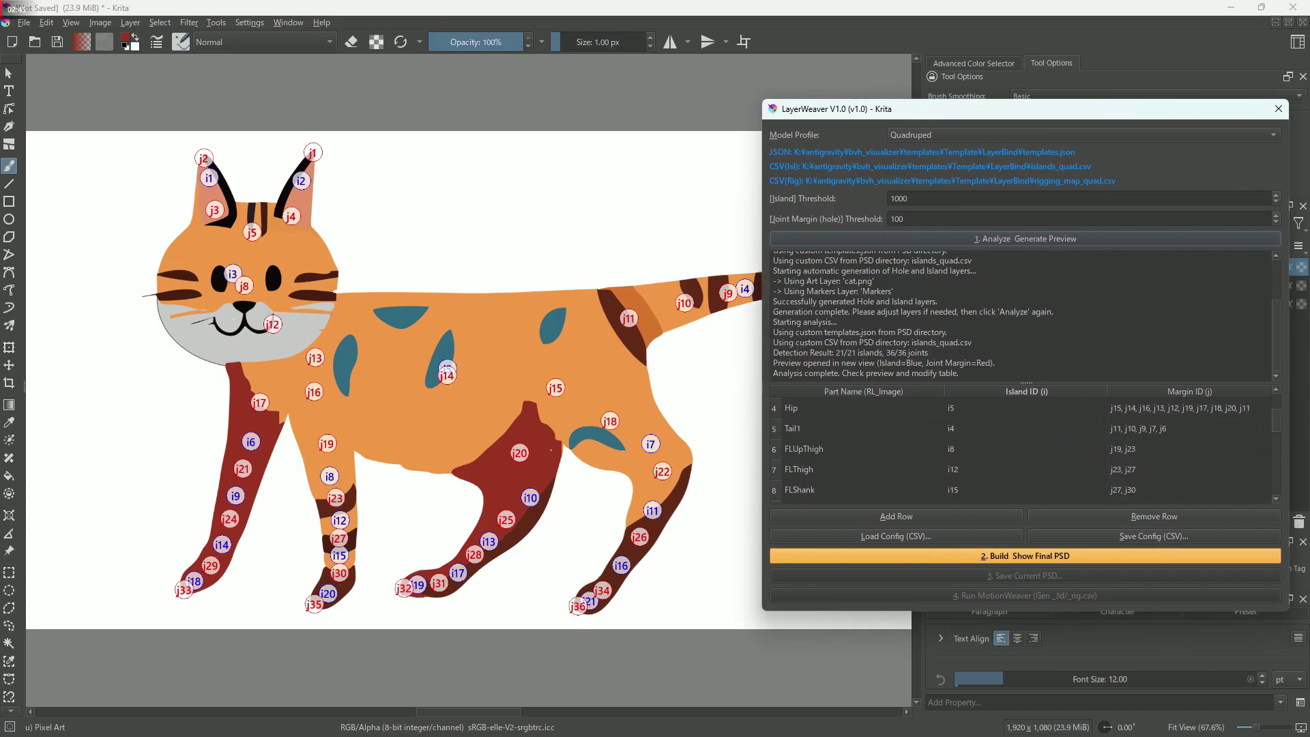
left_click(1224, 408)
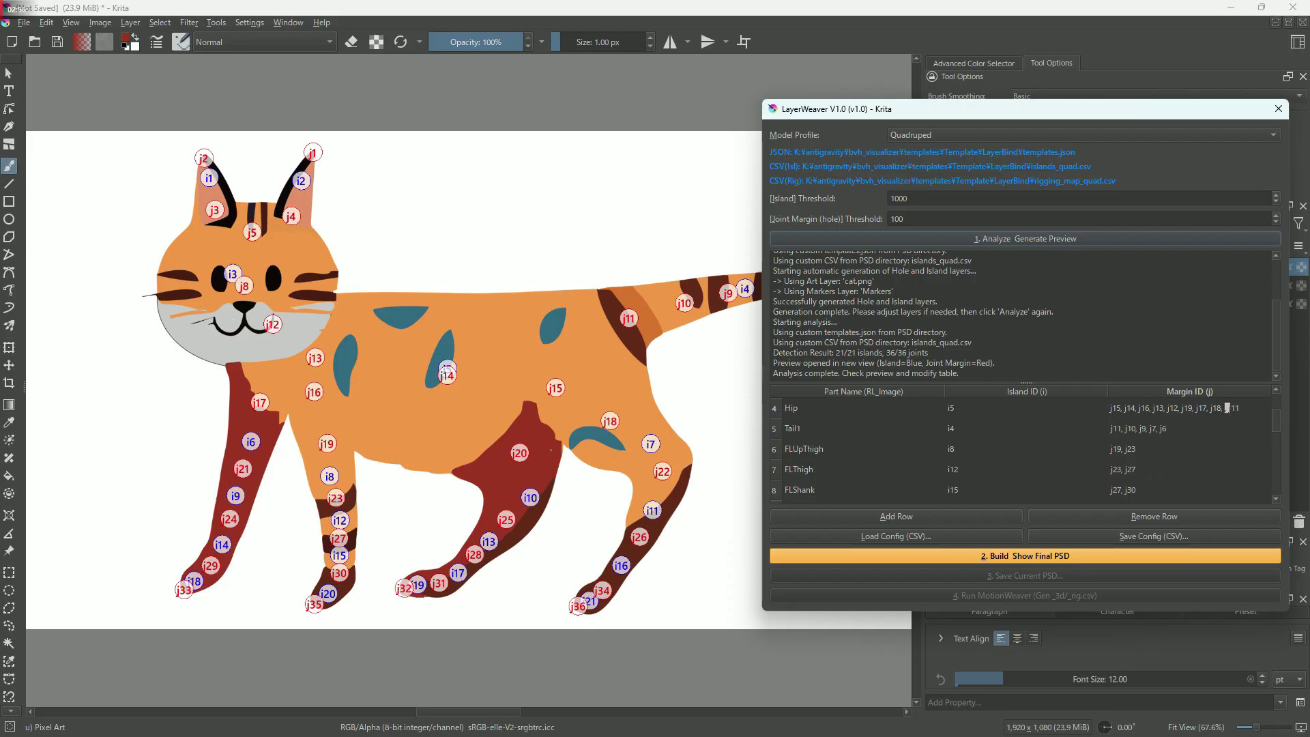
left_click(1014, 556)
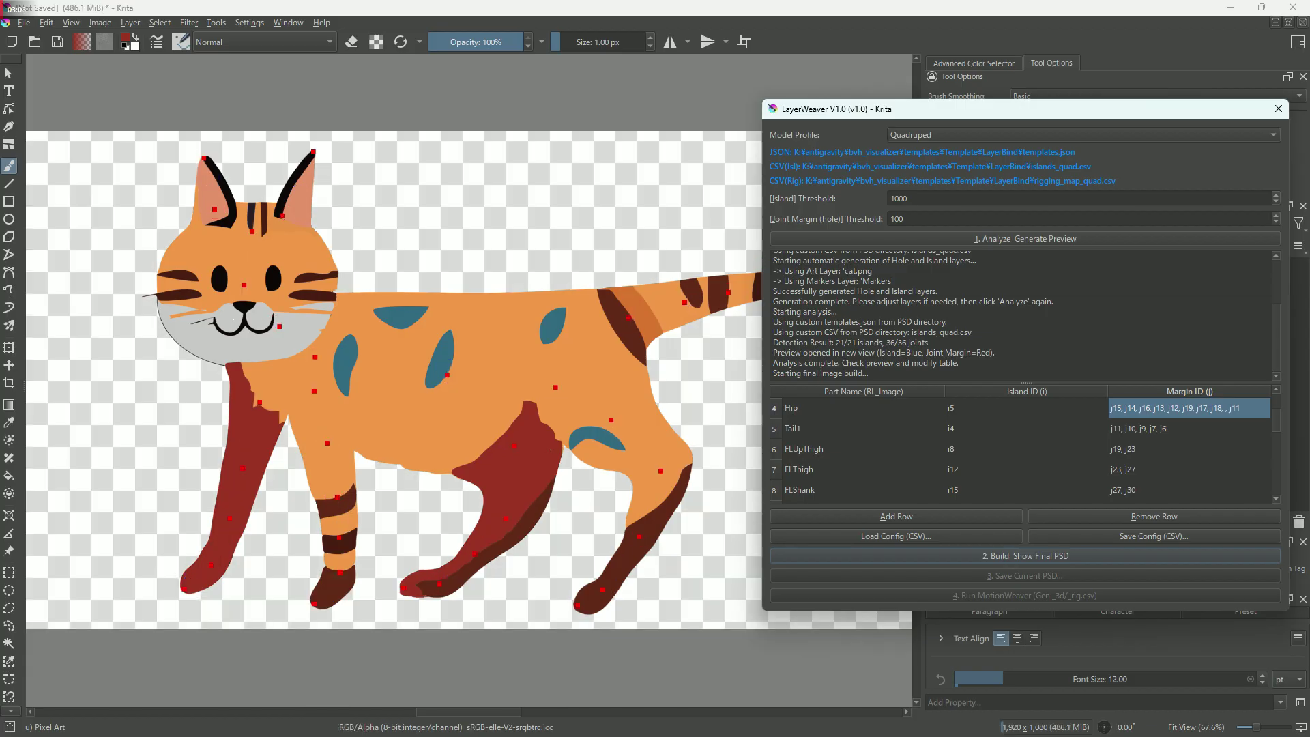
Try rotating the BRUpThigh layer about its upper joint marker.
key("ctrl+t")
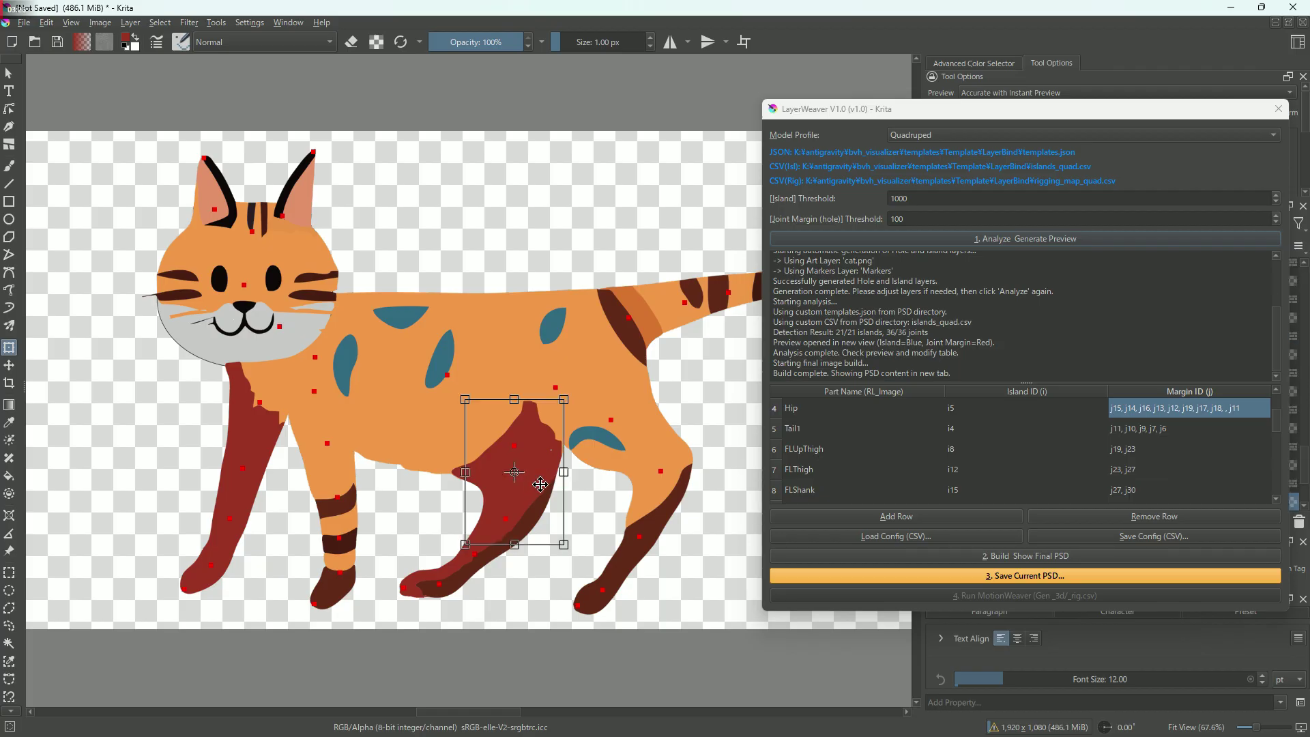
mouse_move(521, 471)
left_mouse_down()
mouse_move(538, 489)
mouse_move(518, 496)
mouse_move(515, 449)
left_mouse_up()
mouse_move(579, 541)
left_mouse_down()
mouse_move(469, 547)
mouse_move(617, 554)
mouse_move(623, 477)
mouse_move(568, 546)
mouse_move(559, 539)
mouse_move(588, 541)
left_mouse_up()
Uncover the layer list and isolate the BRUpThigh layer.
left_click_drag(1252, 113, 273, 128)
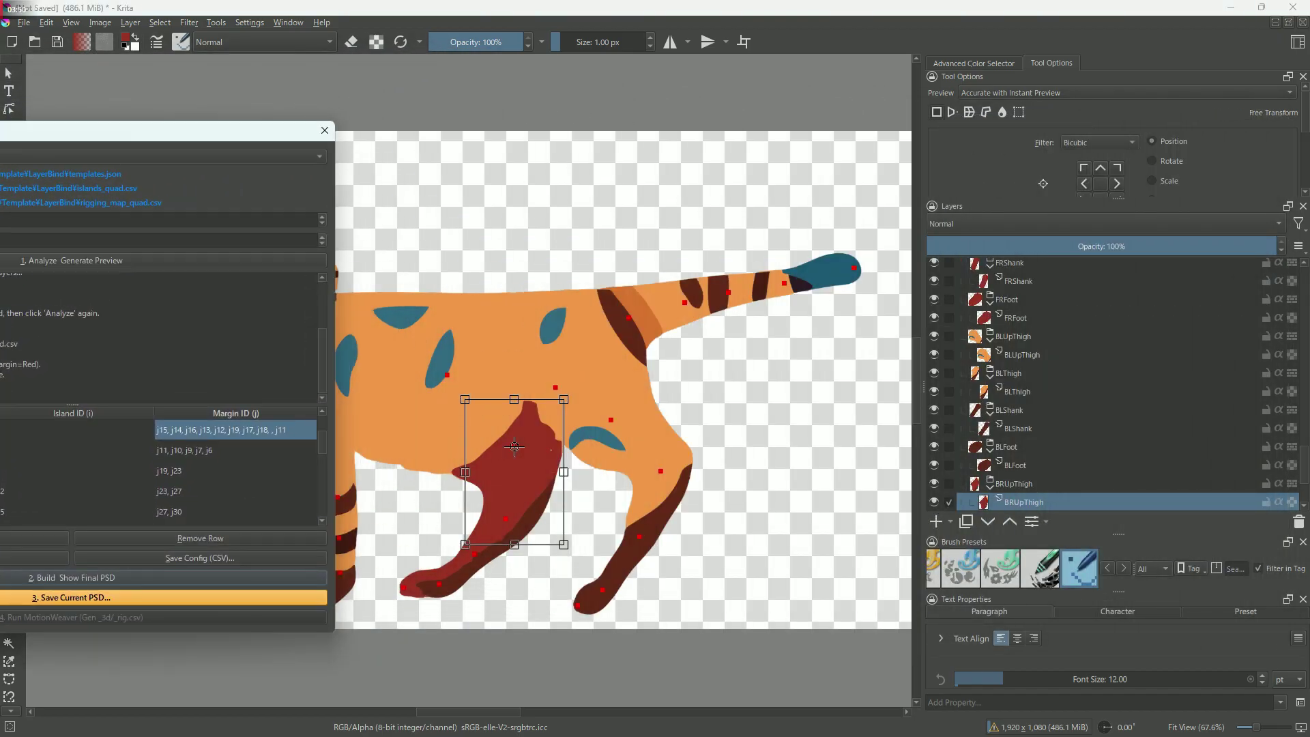
right_click(1145, 503)
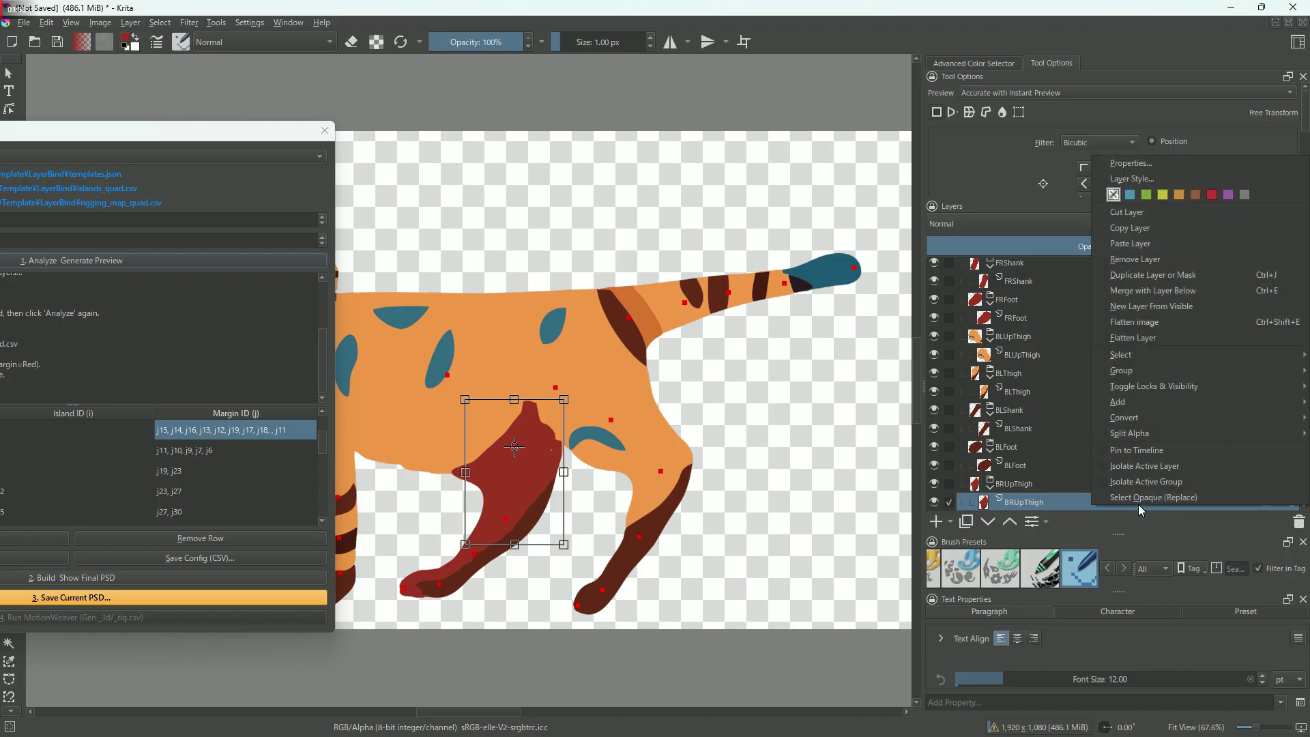
left_click(1151, 470)
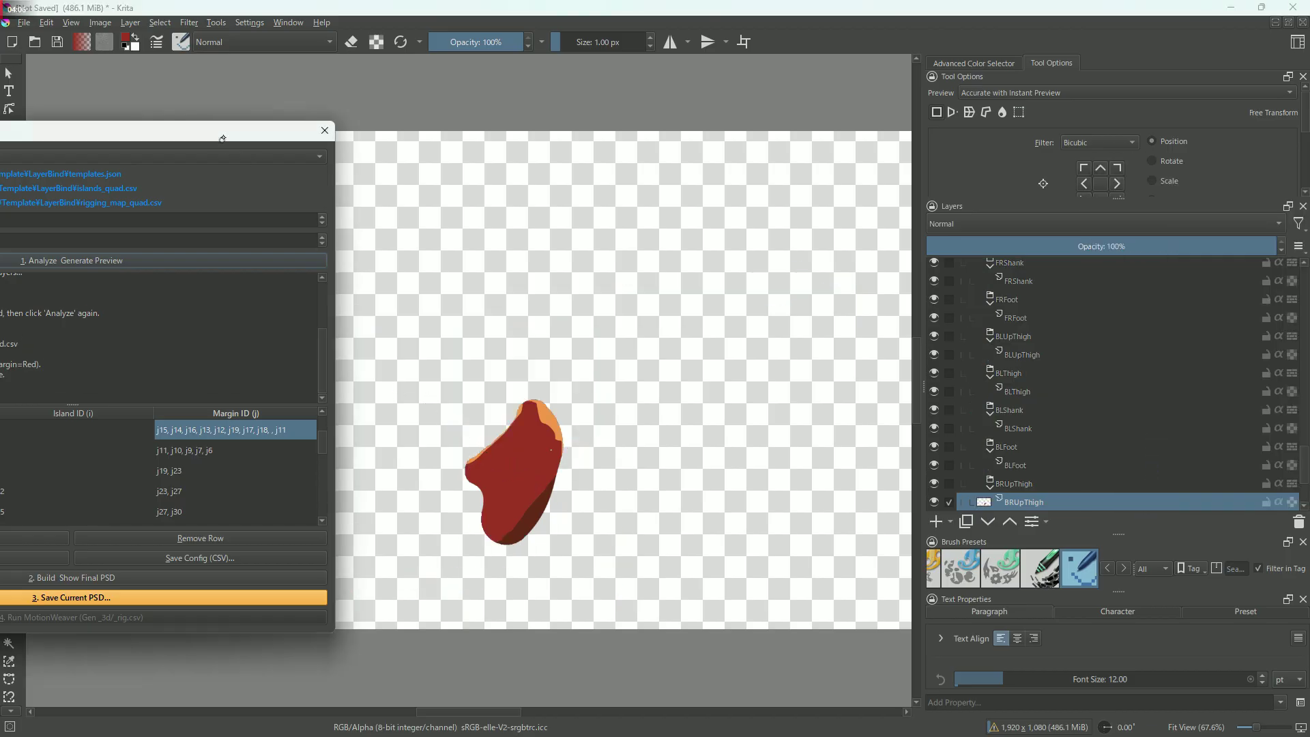
Set the brush to 59 px, sample the thigh's red, and paint over the orange remnants while rounding the upper end of the BRUpThigh layer.
left_click_drag(270, 128, 1131, 116)
key("b")
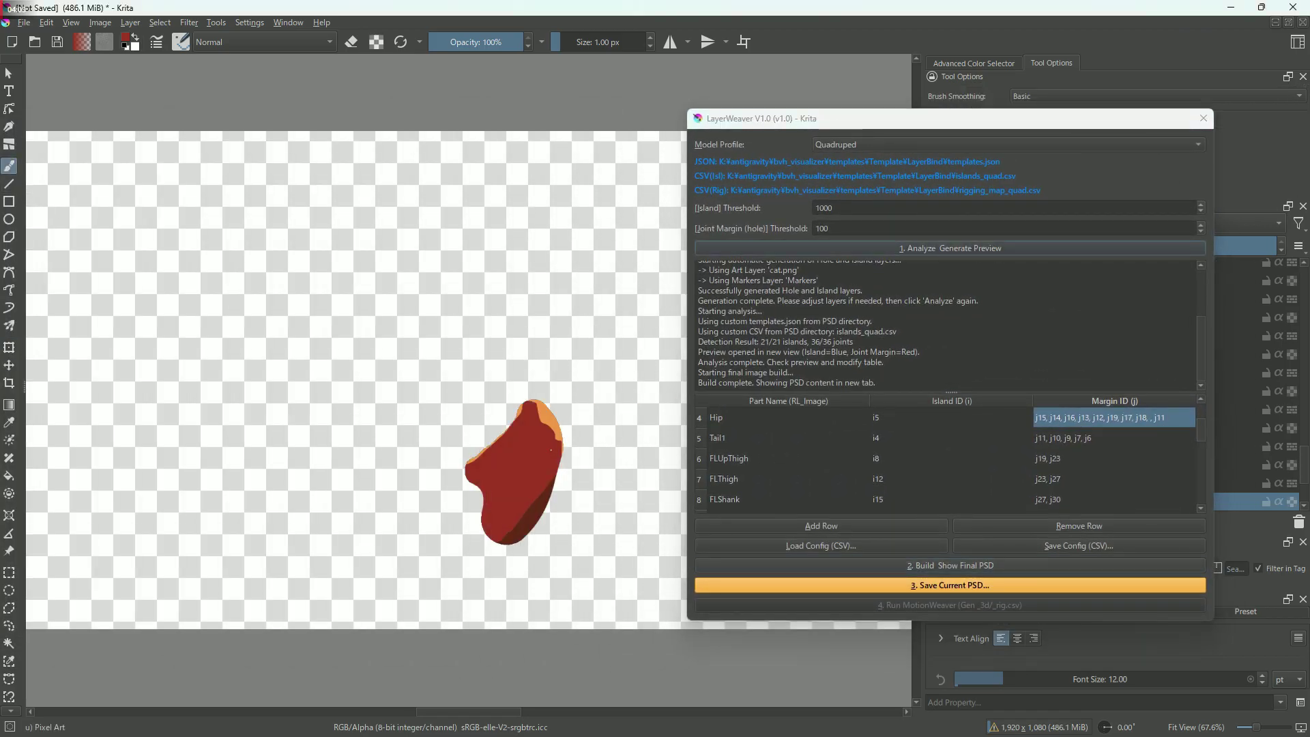
key("bracketright")
key("bracketright")
key("bracketright")
key("bracketright")
key("bracketright")
key("bracketright")
key("bracketright")
key("bracketright")
key("bracketright")
key("bracketright")
key("bracketright")
key("bracketright")
key("bracketright")
key("bracketright")
key("bracketright")
key("bracketright")
key("bracketright")
key("bracketright")
key("bracketright")
key("bracketright")
key("bracketright")
left_click(10, 422)
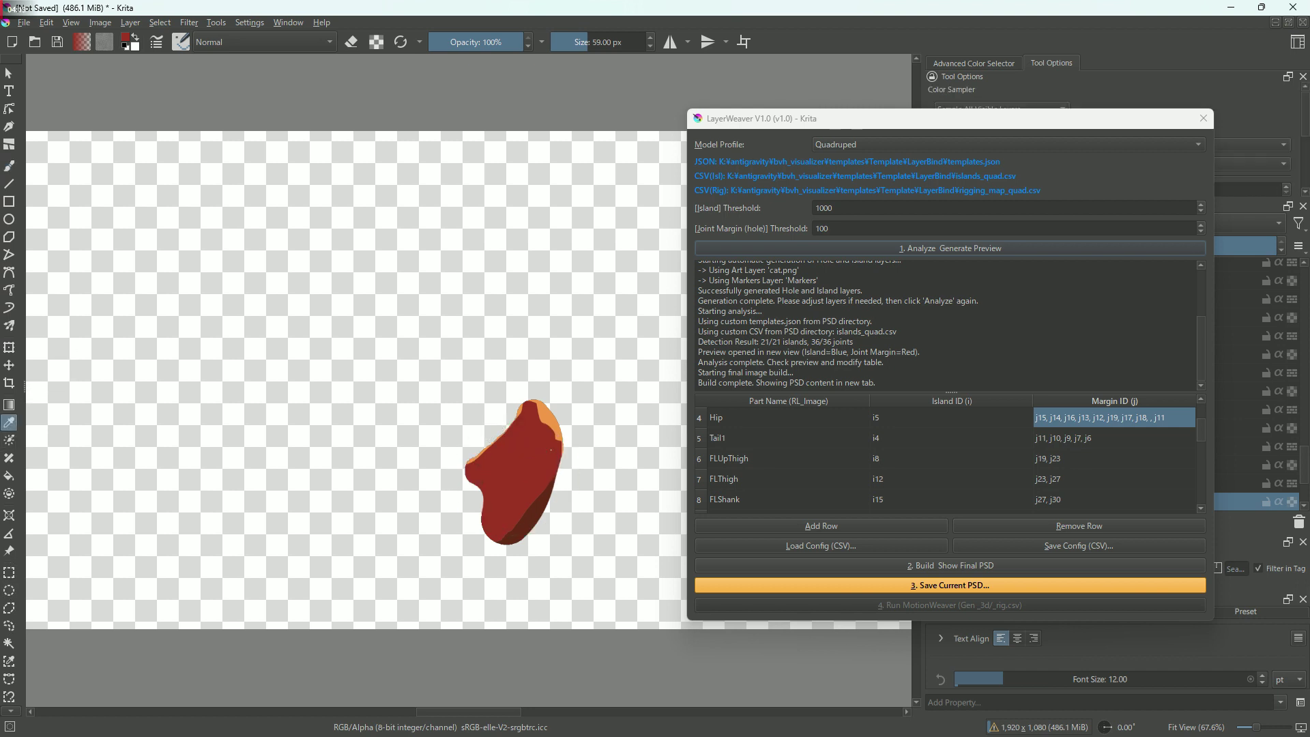
left_click(10, 166)
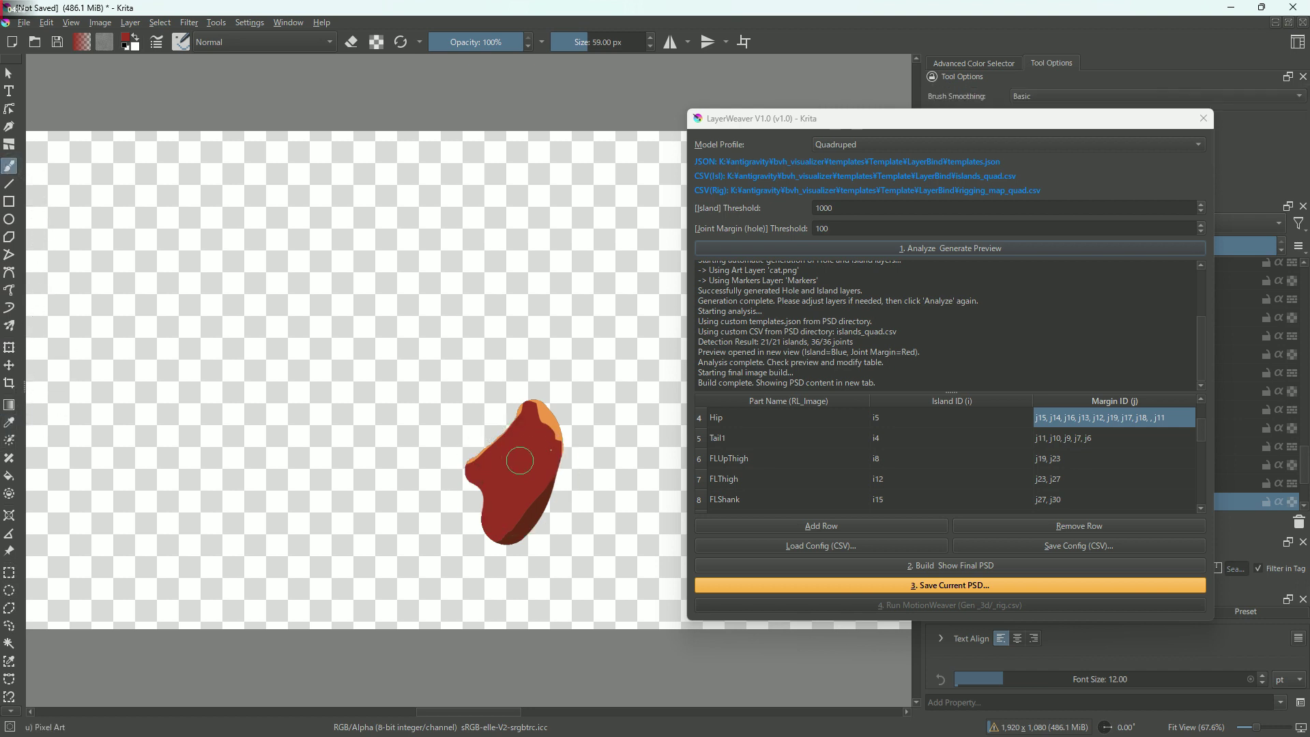
mouse_move(486, 468)
left_mouse_down()
mouse_move(487, 437)
mouse_move(513, 418)
mouse_move(543, 446)
mouse_move(551, 437)
mouse_move(536, 413)
mouse_move(508, 409)
mouse_move(474, 460)
mouse_move(481, 428)
mouse_move(519, 412)
left_mouse_up()
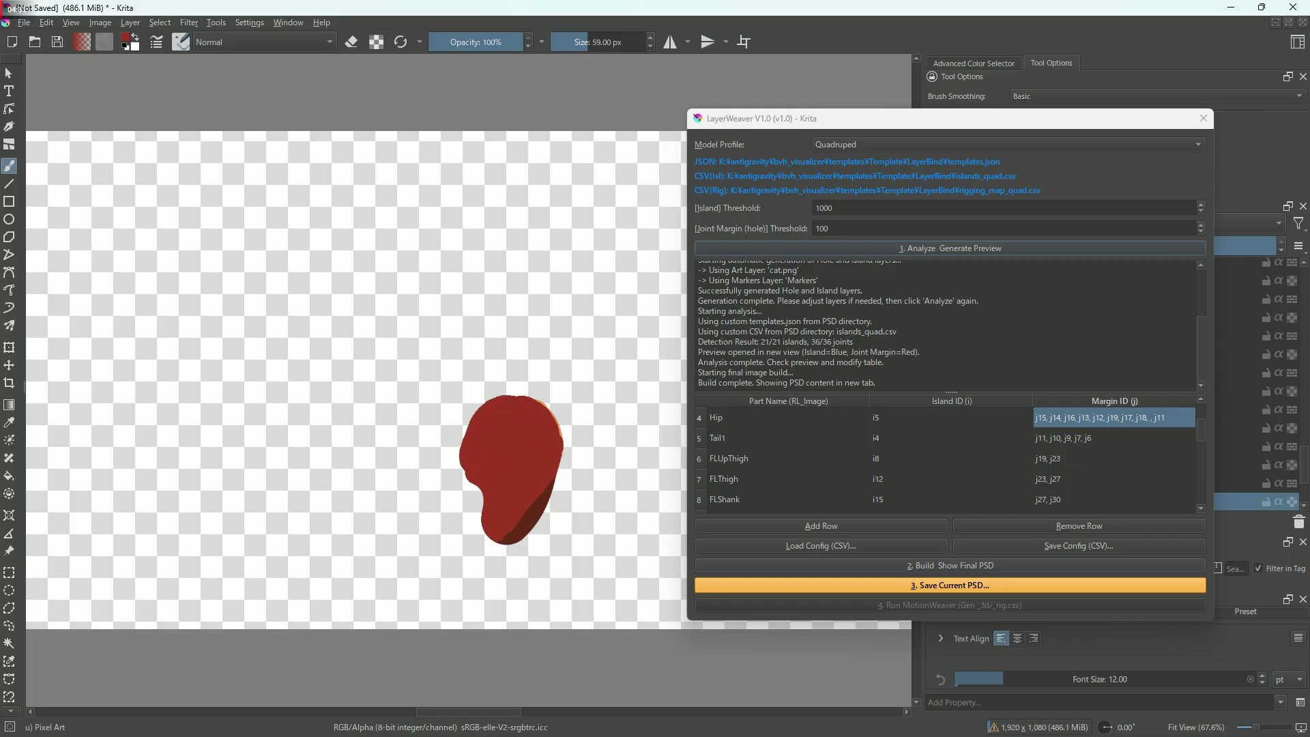
End the isolation of the BRUpThigh layer and isolate the Hip layer instead.
left_click_drag(1136, 127, 356, 160)
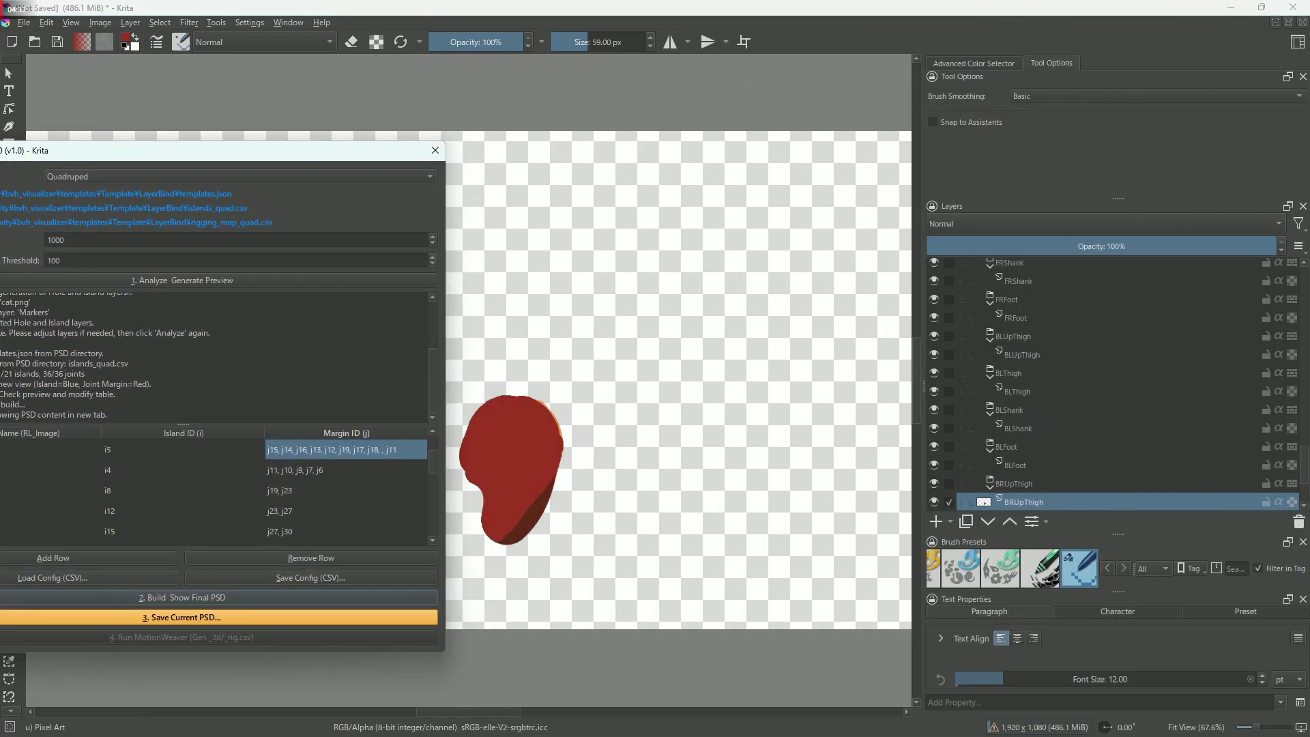
right_click(1167, 499)
left_click(1141, 460)
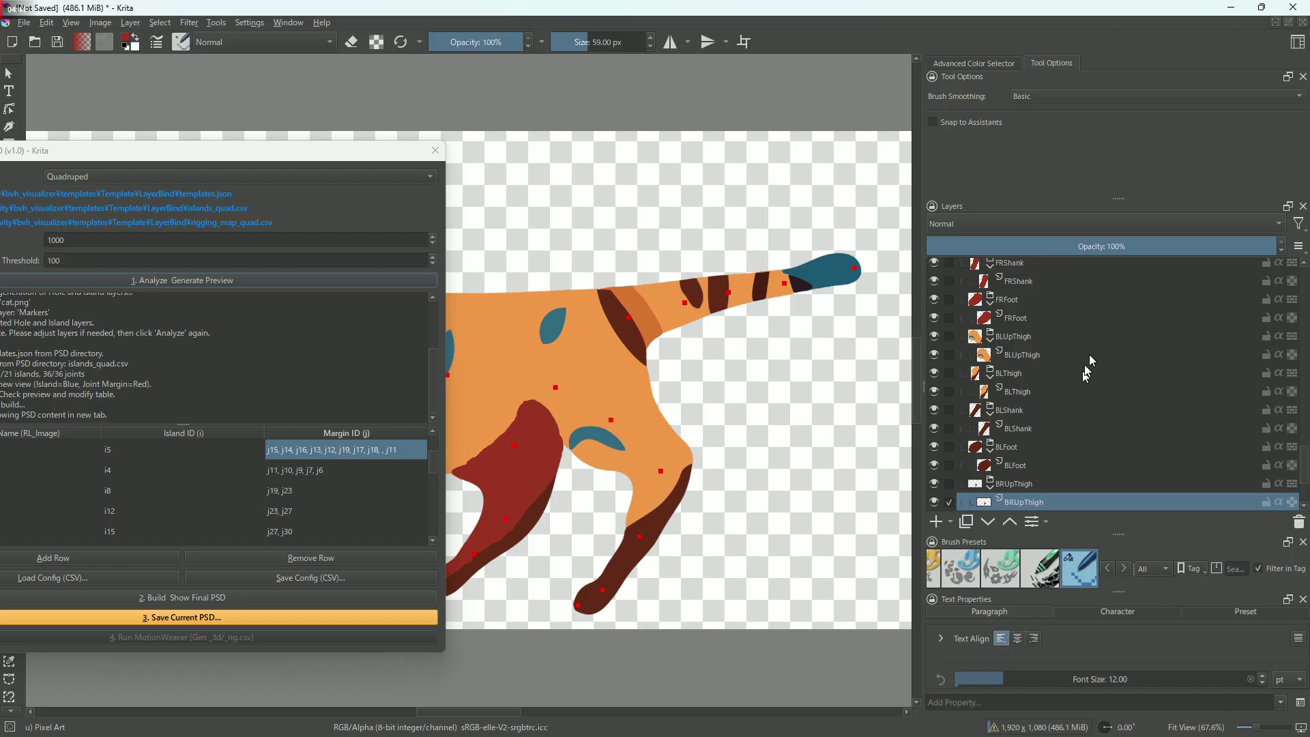
scroll(1038, 298, "up", 5)
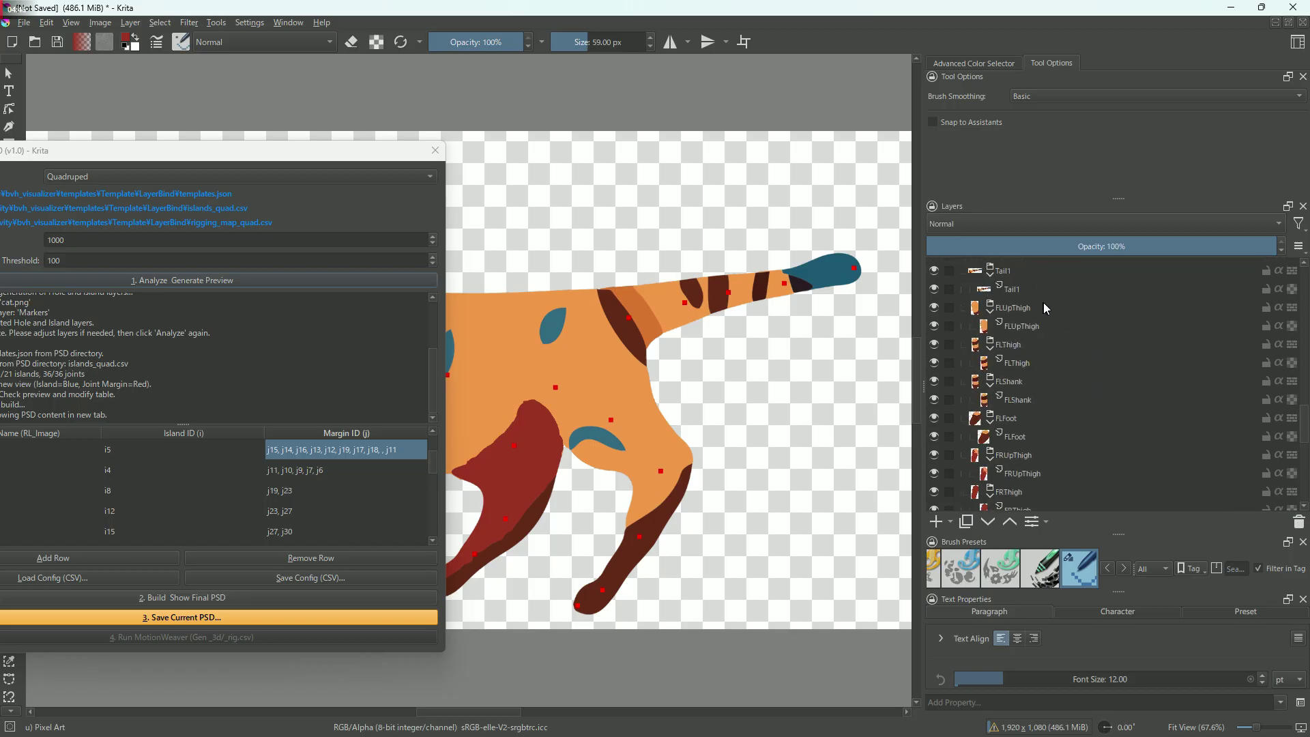
scroll(1042, 307, "up", 1)
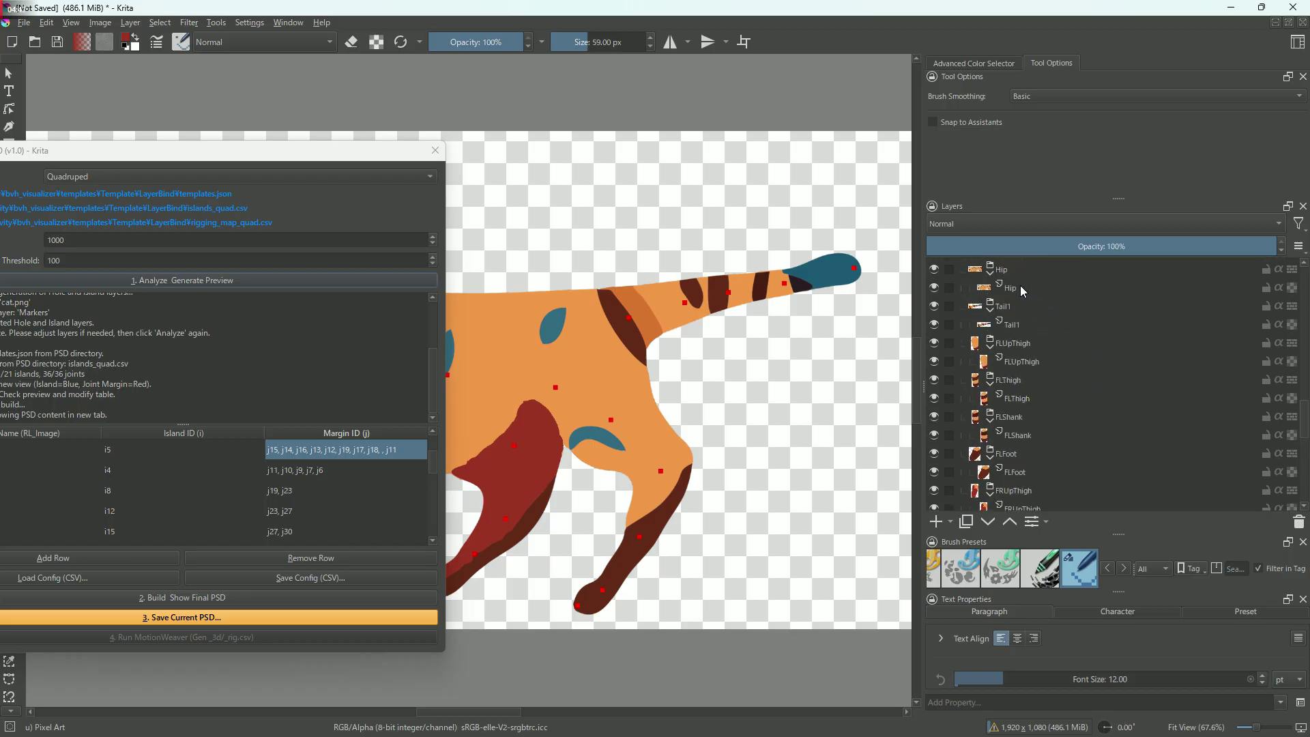
left_click(1021, 286)
right_click(1025, 288)
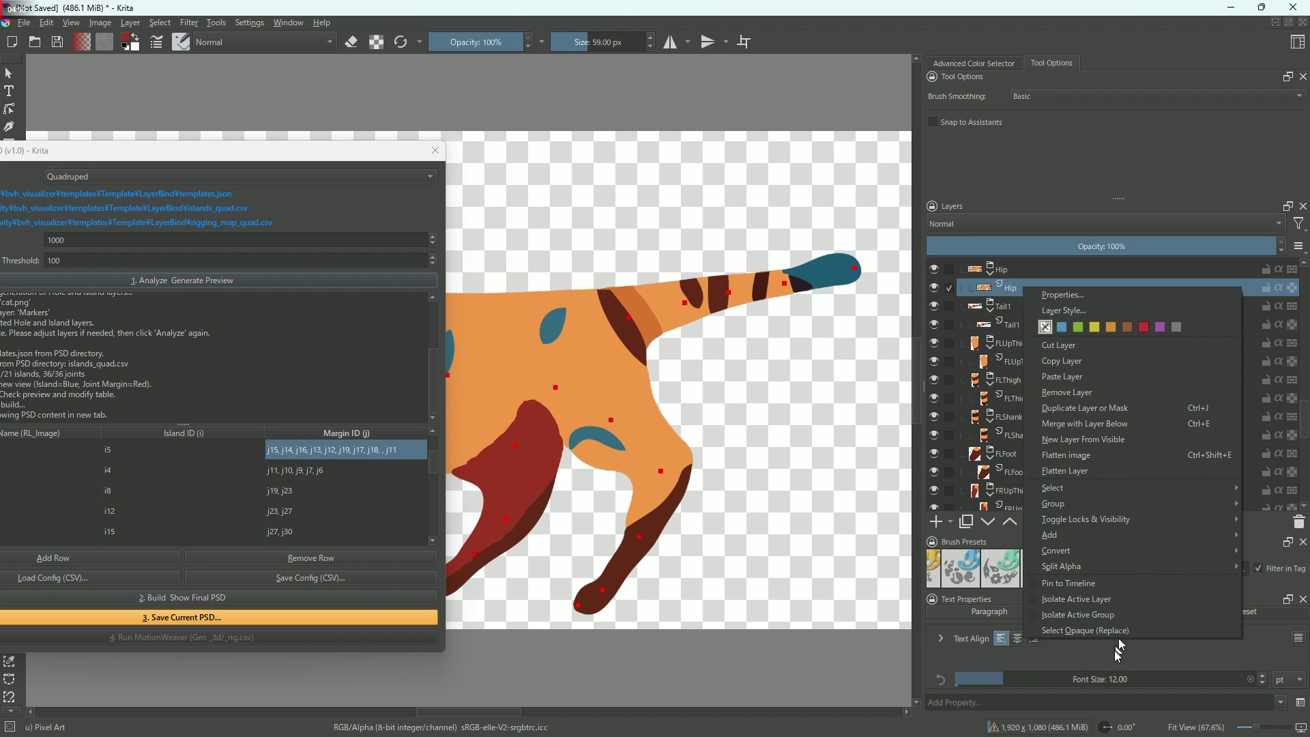
left_click(1099, 603)
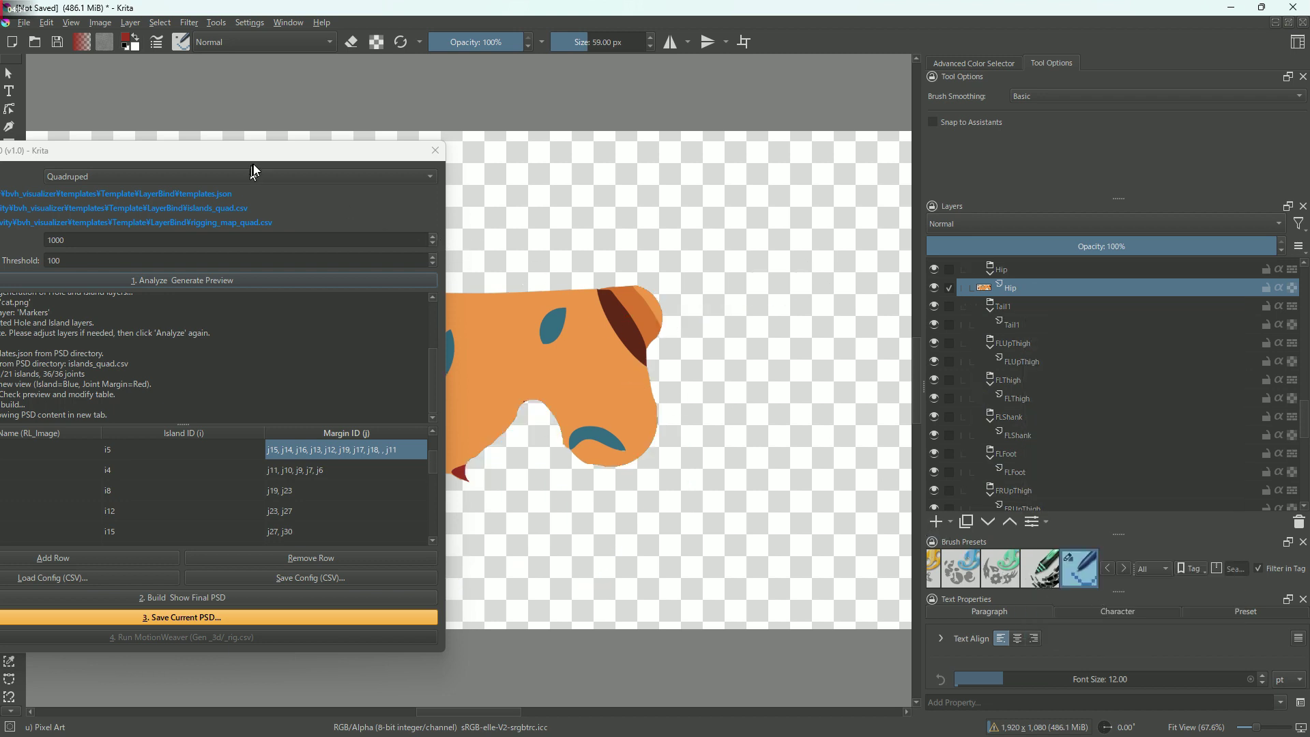
Erase the leftover red tip below the belly on the Hip layer and clear the script window from the artwork.
left_click_drag(268, 161, 1000, 187)
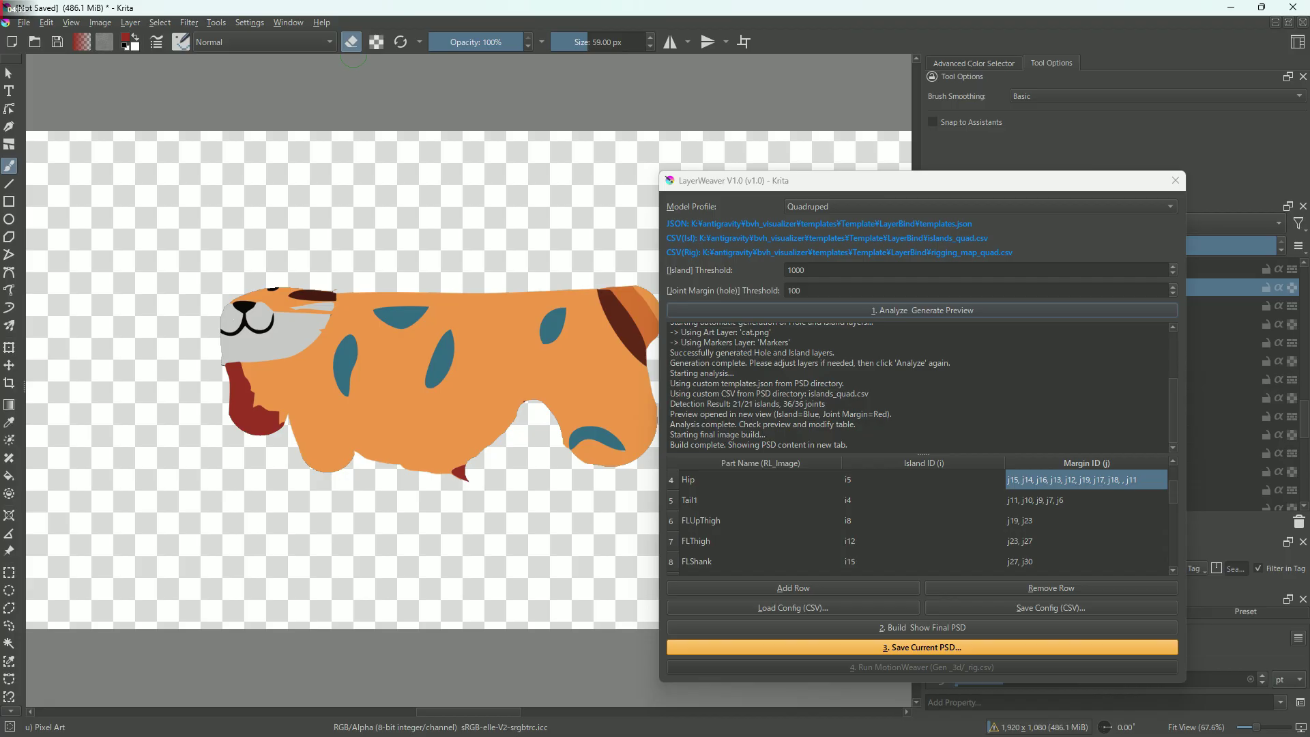
left_click_drag(490, 494, 458, 483)
left_click_drag(1107, 186, 252, 524)
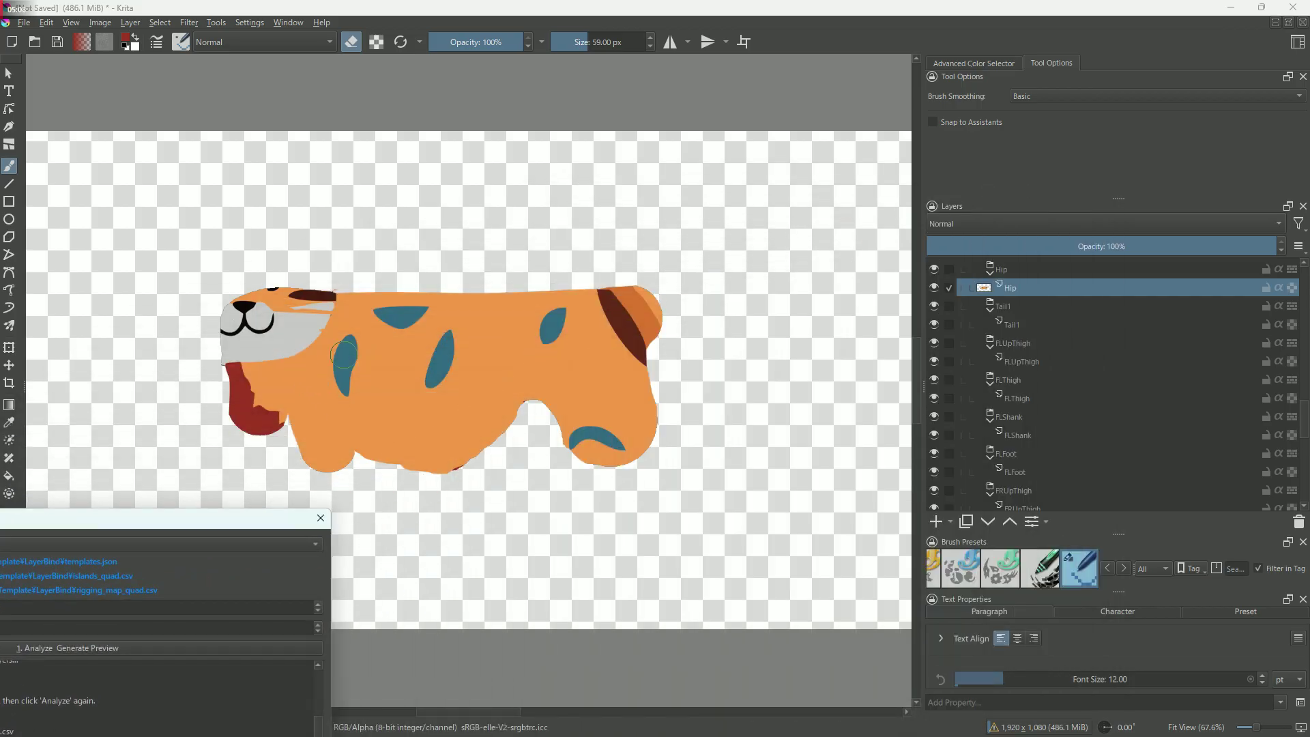
Sample the body's orange, paint over the face remnants on the Hip layer, and end the layer's isolation.
left_click(10, 422)
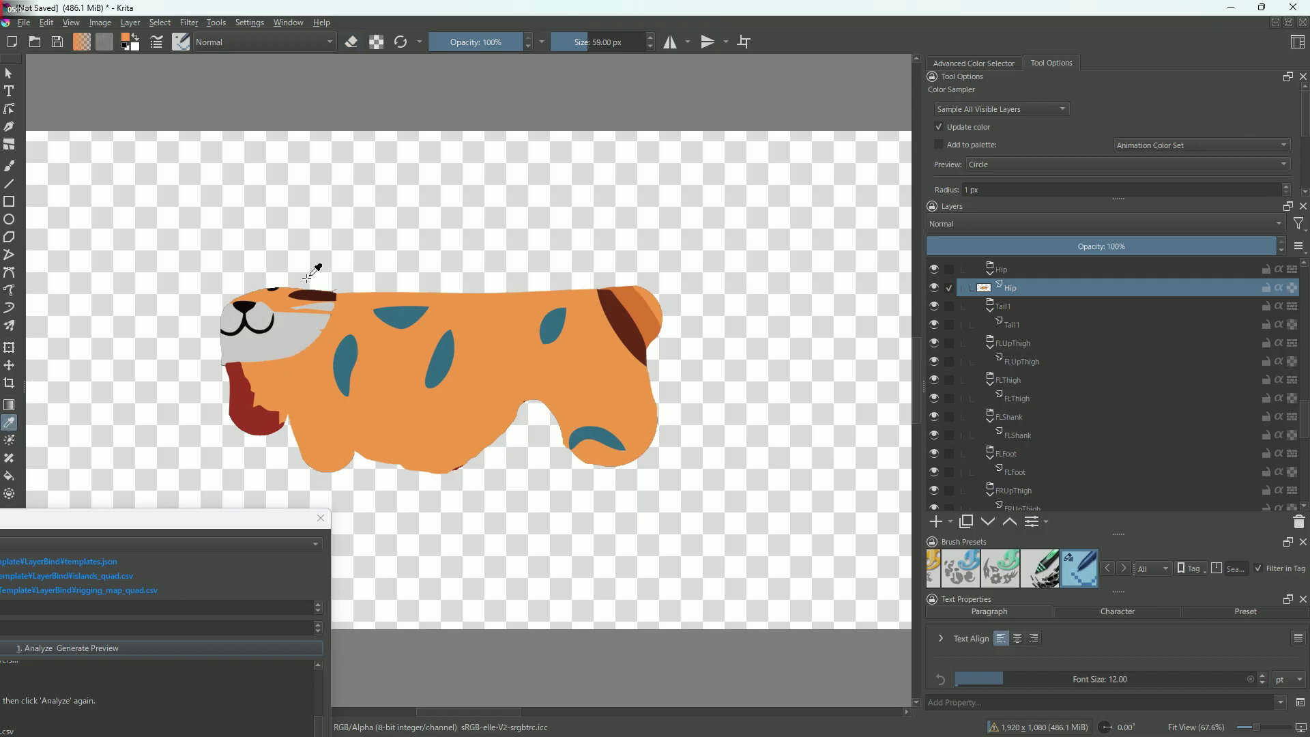
left_click(10, 166)
mouse_move(253, 360)
left_mouse_down()
mouse_move(270, 358)
mouse_move(244, 346)
mouse_move(237, 358)
mouse_move(234, 318)
mouse_move(266, 307)
mouse_move(292, 359)
mouse_move(327, 305)
mouse_move(311, 308)
mouse_move(332, 307)
mouse_move(268, 295)
mouse_move(357, 304)
left_mouse_up()
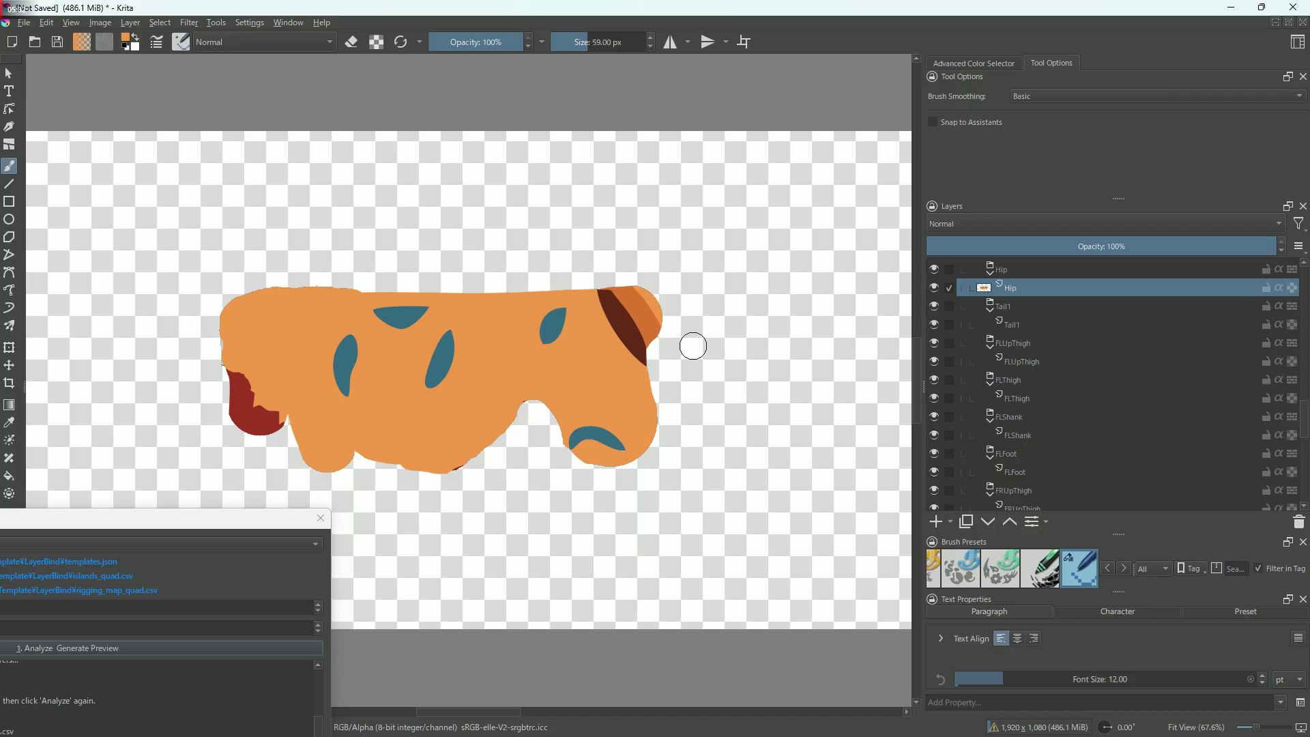
right_click(1108, 286)
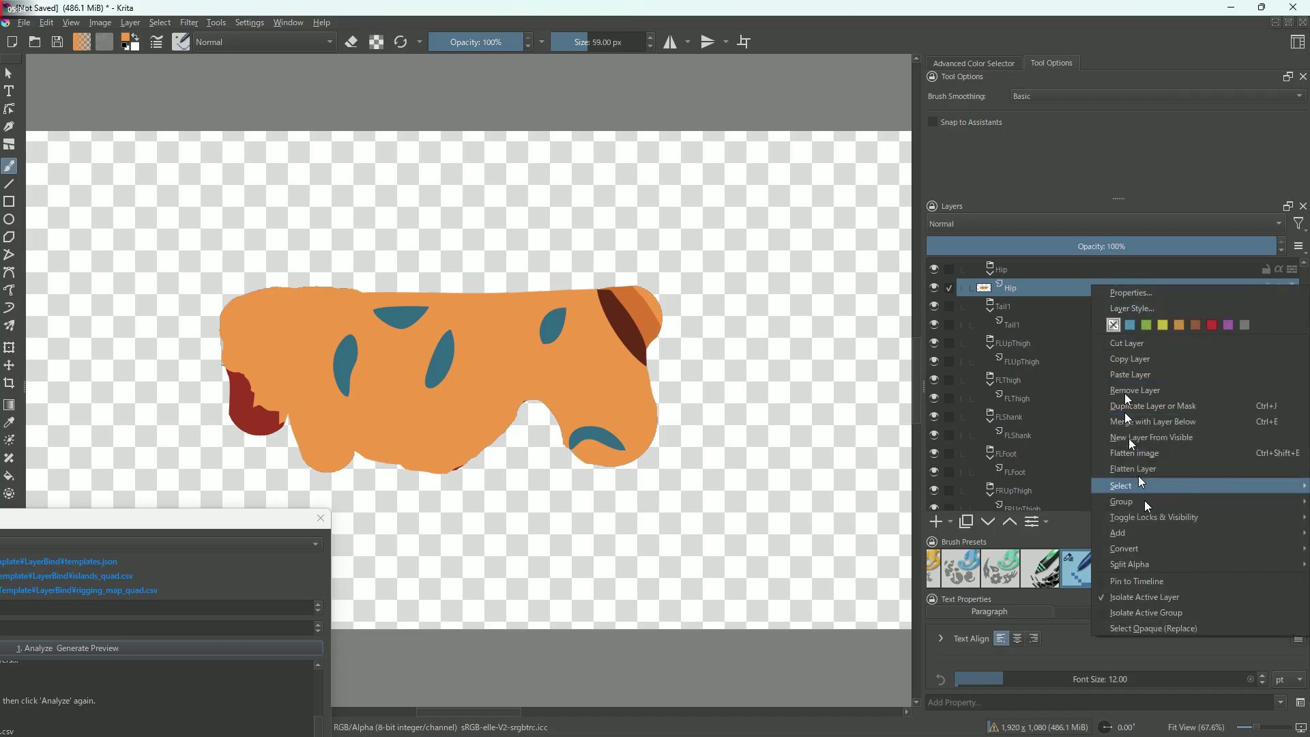
left_click(1155, 599)
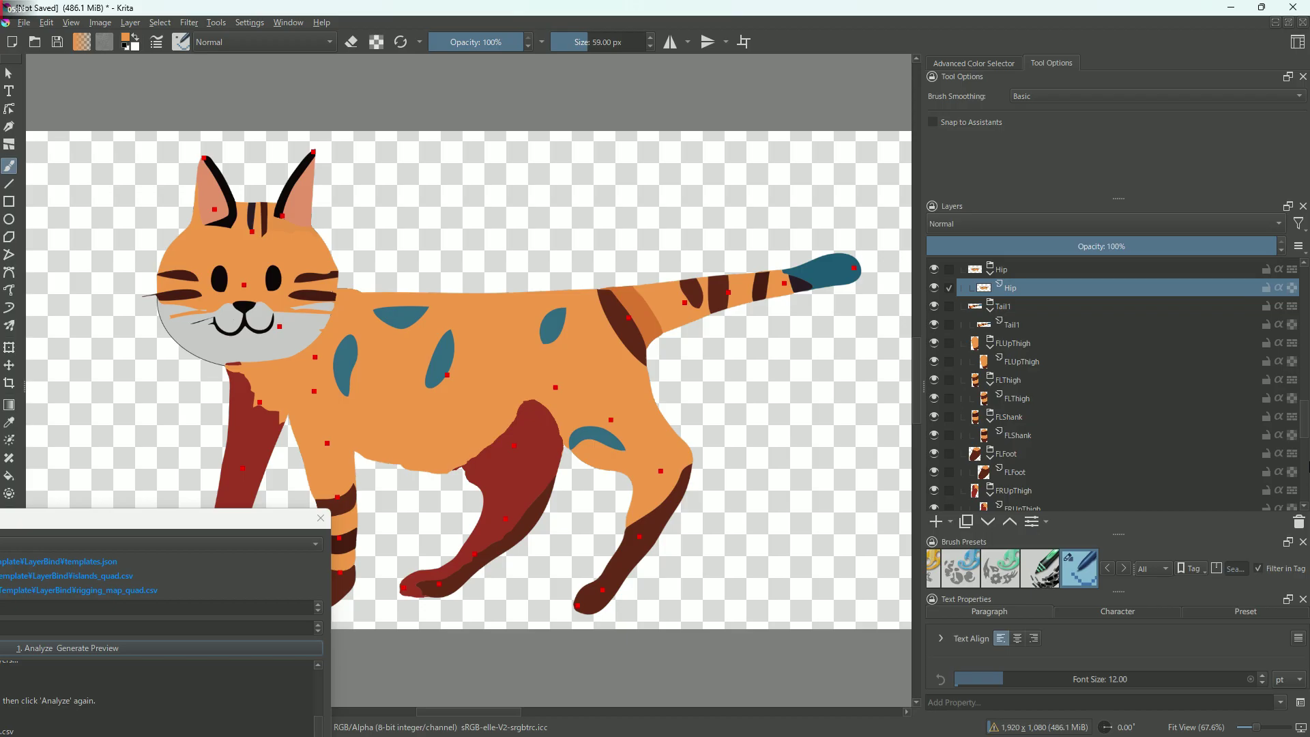
Save the built PSD from LayerWeaver under the filename cat0512.
left_click_drag(195, 518, 906, 183)
left_click(797, 643)
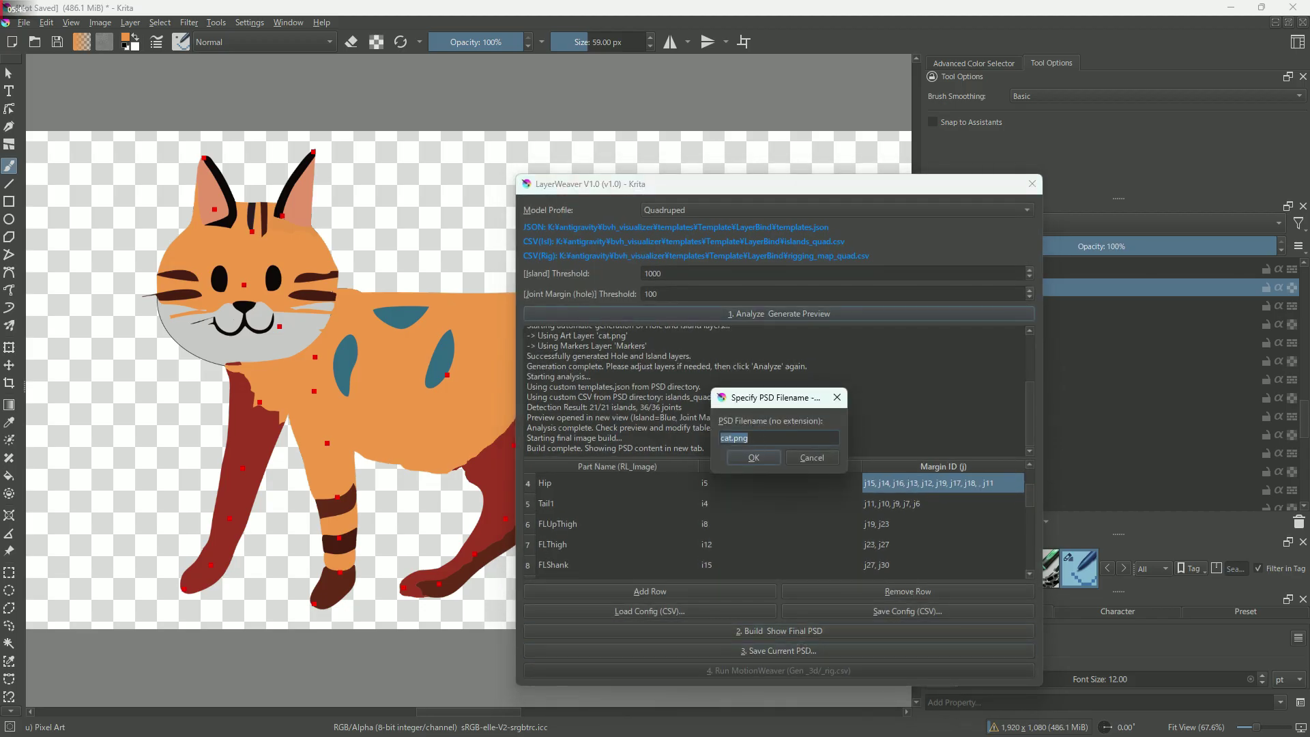
type("cat0512")
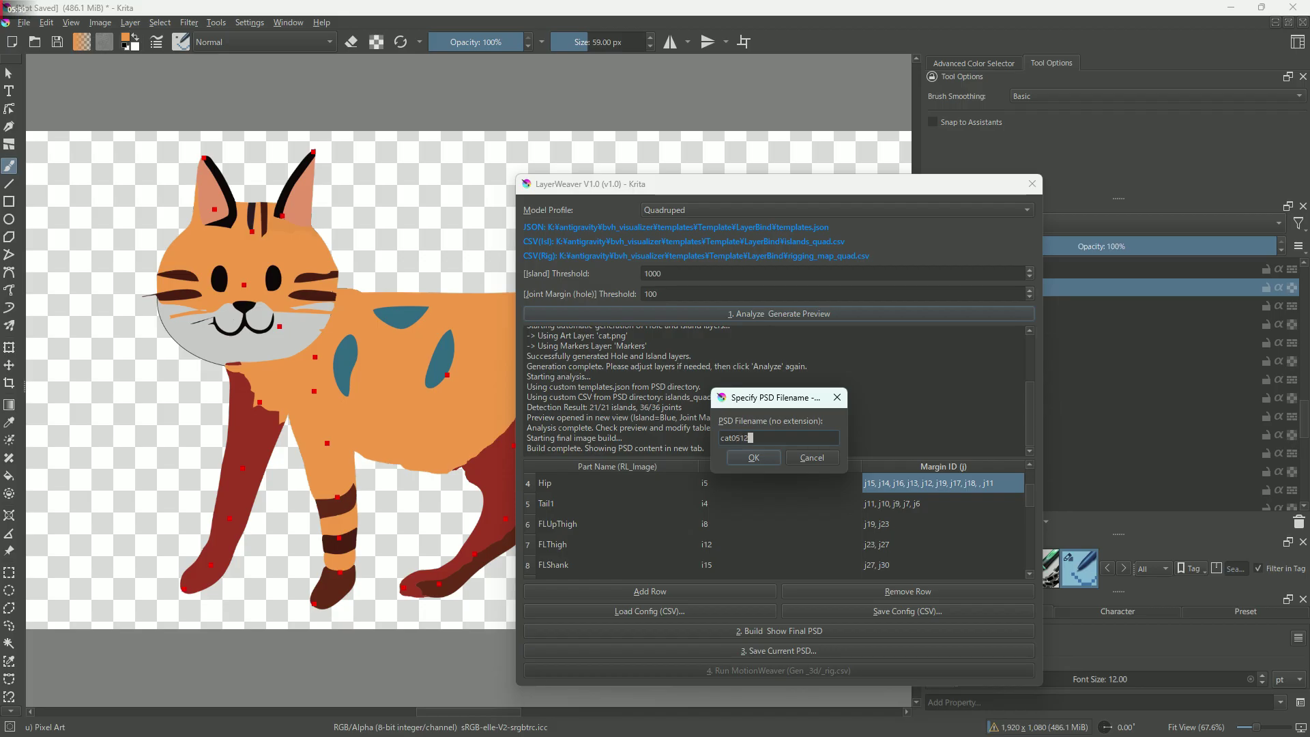
key("Return")
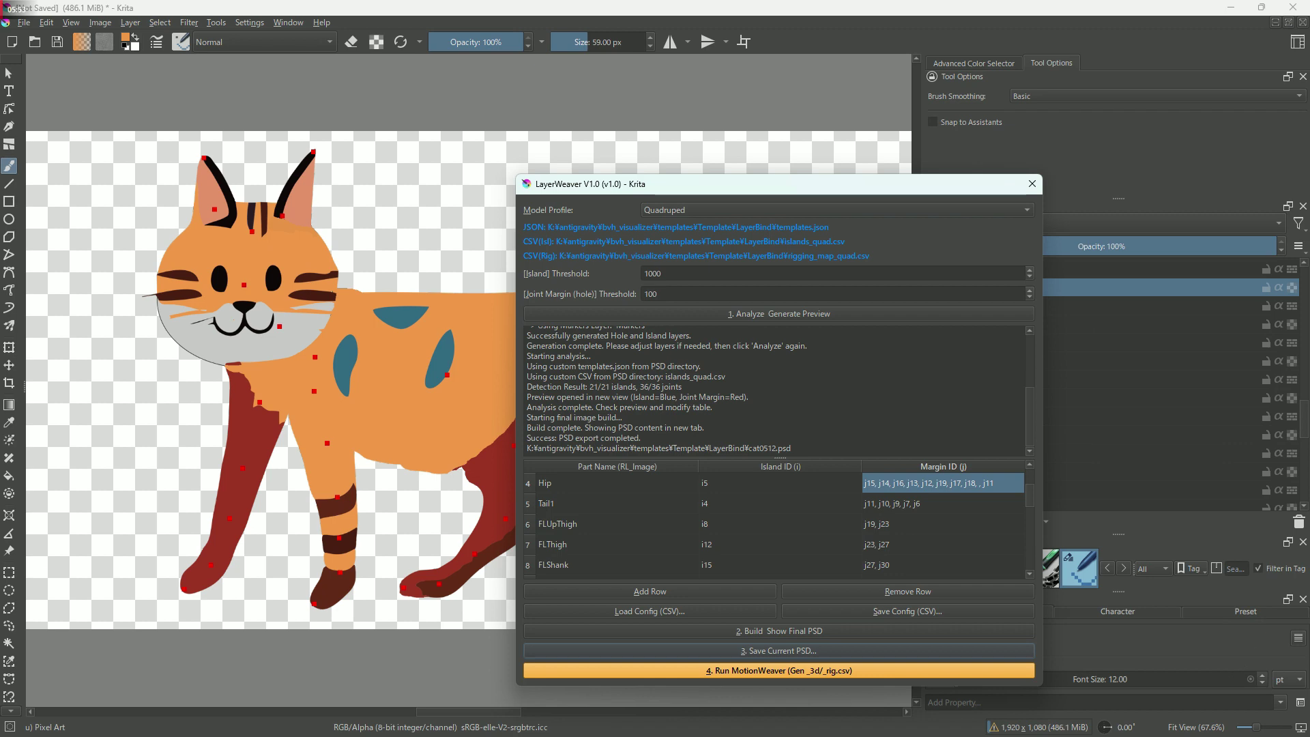
Switch to Cartoon Animator, create a character from the cat0512.psd file, and maximize the window.
left_click(1231, 7)
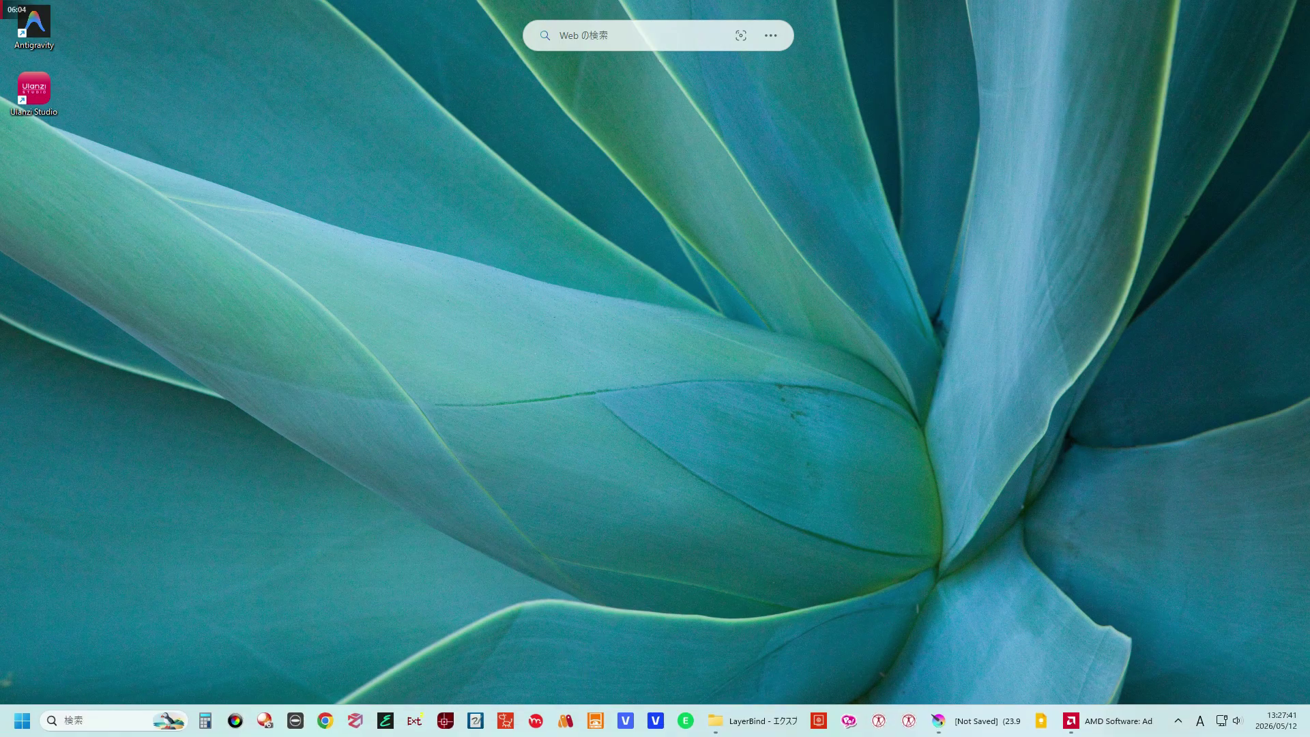
mouse_move(497, 732)
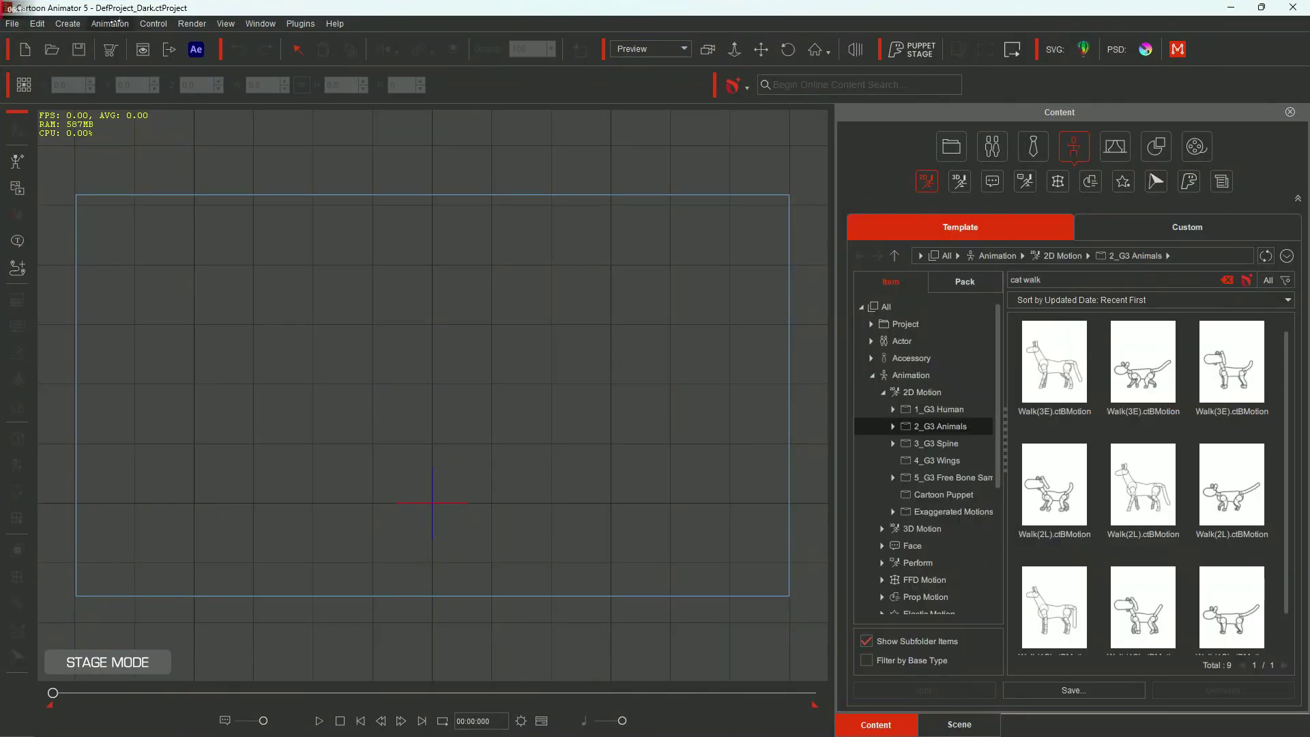
left_click(68, 23)
left_click(123, 42)
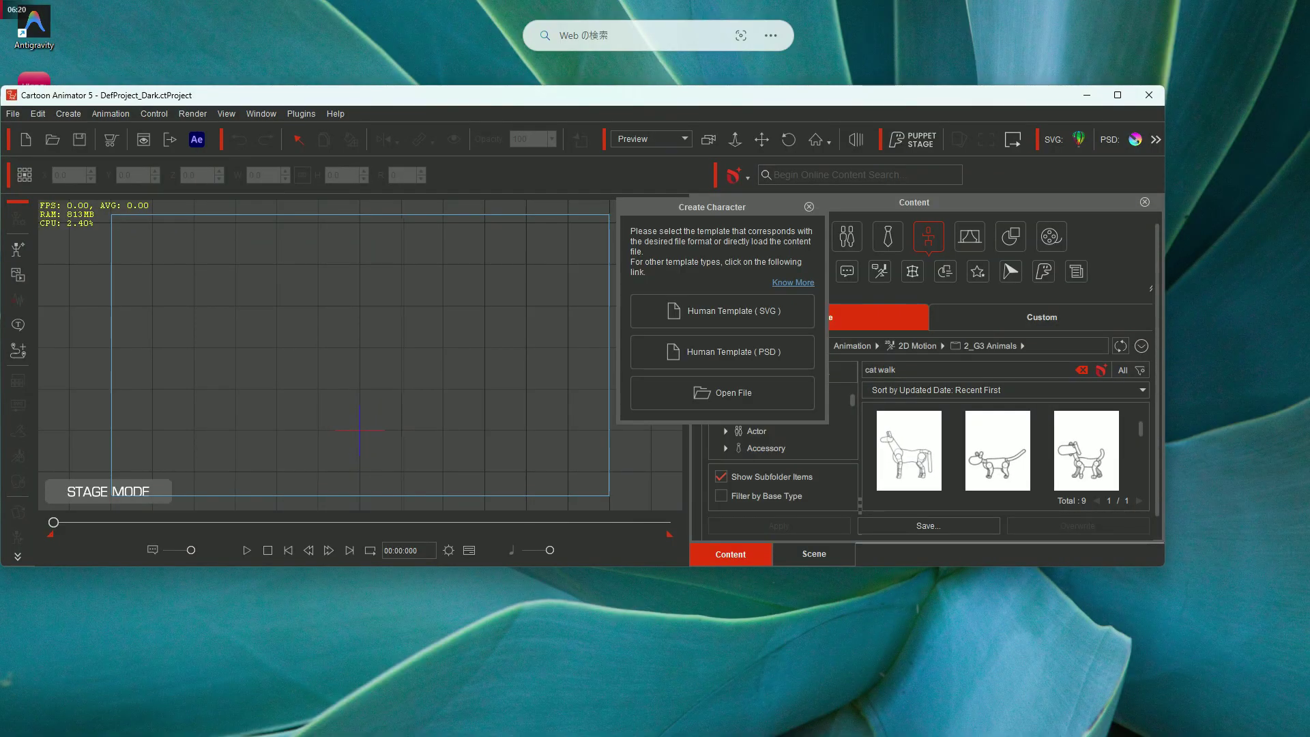
left_click(723, 393)
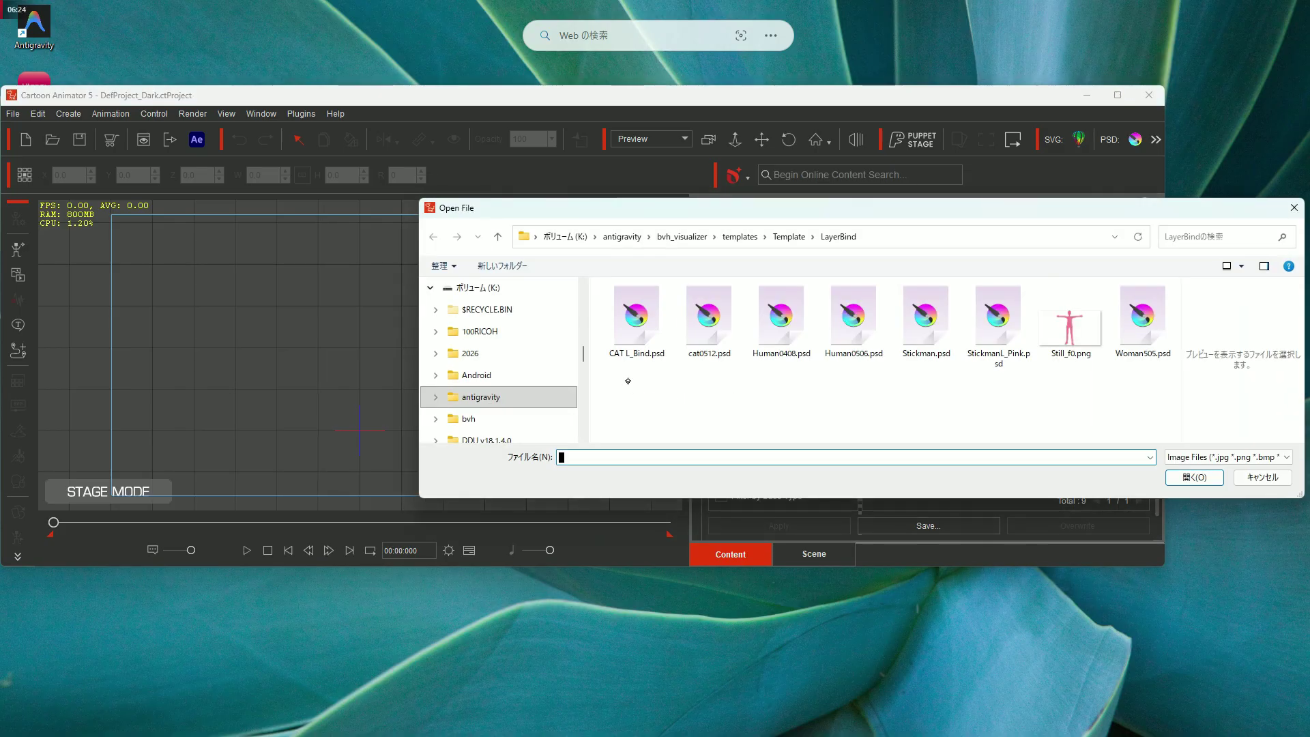
left_click(709, 320)
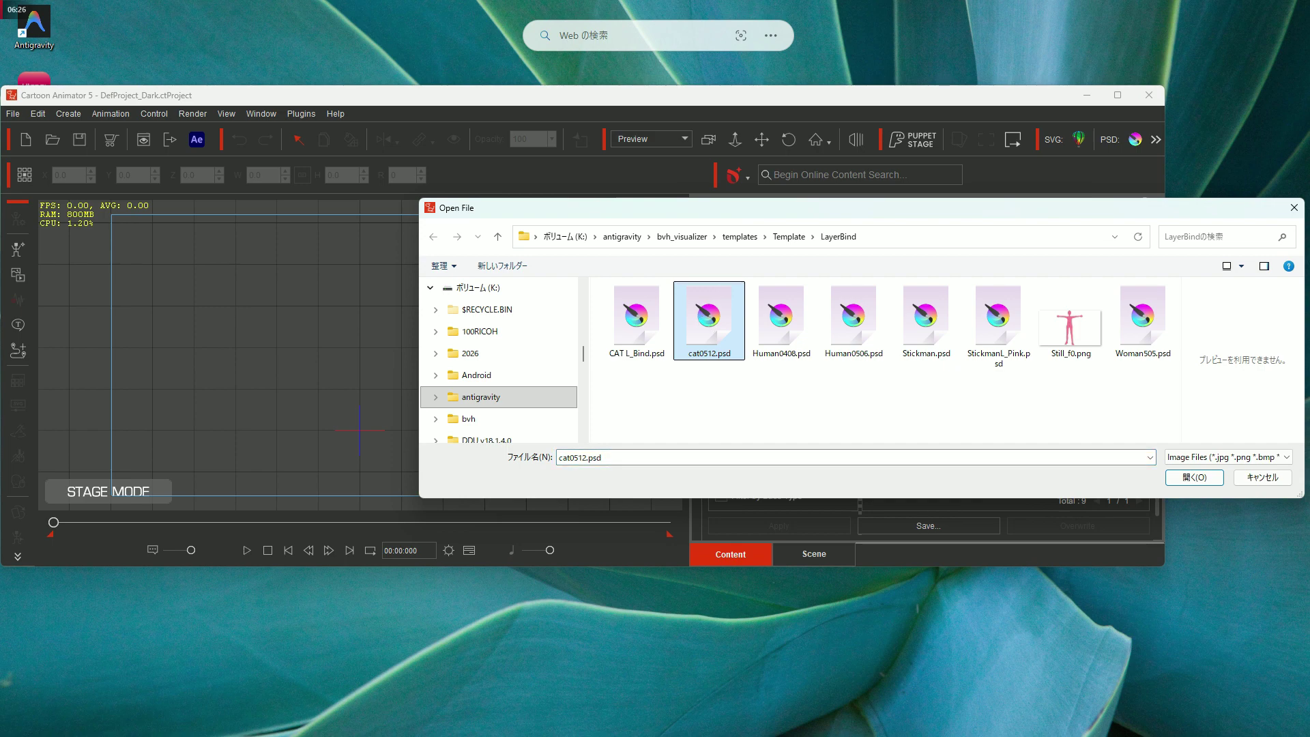
left_click(1194, 477)
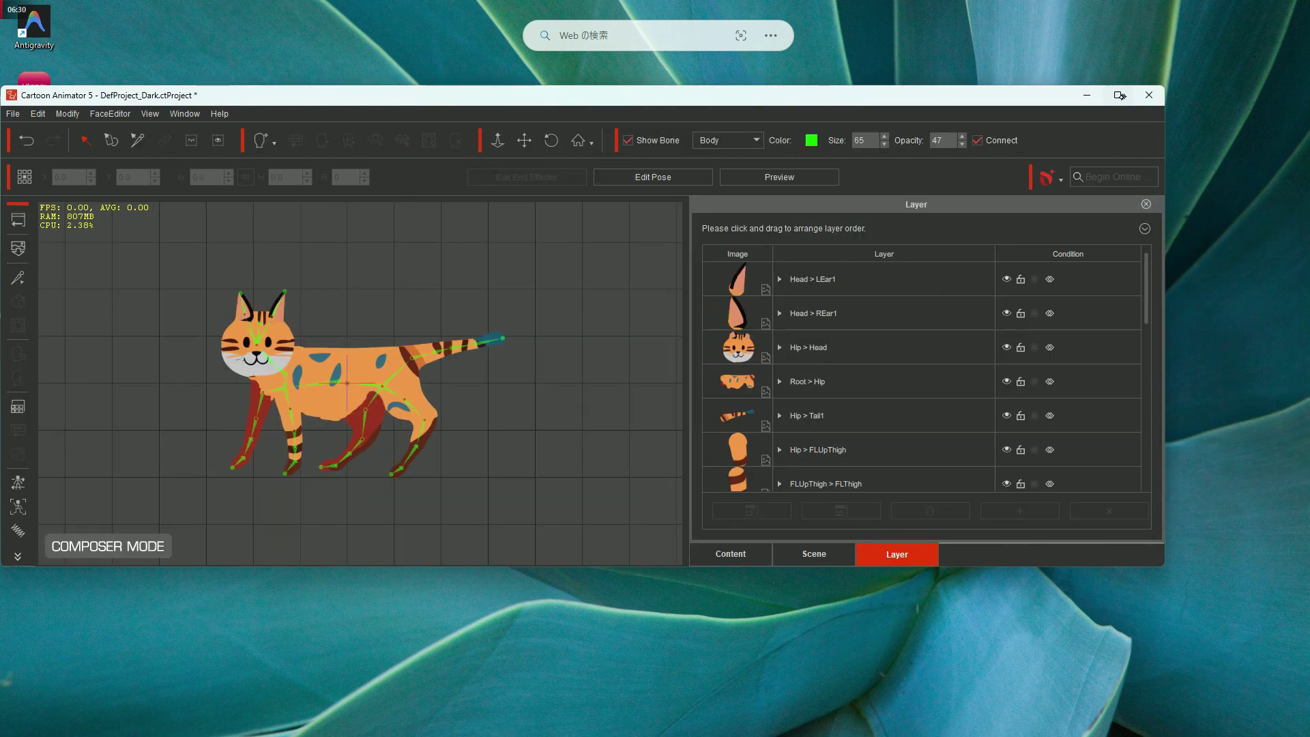
left_click(1118, 96)
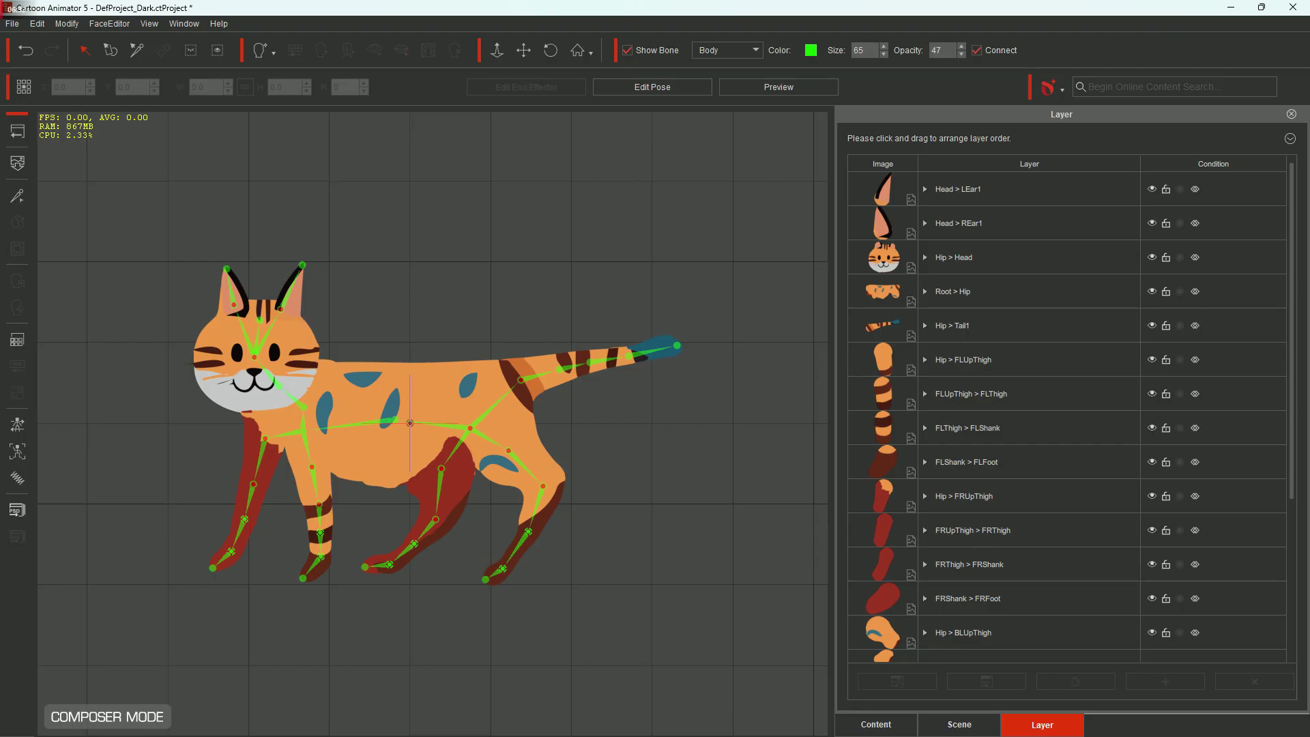
Preview the cat's rig in Composer mode, test its neck bones by moving them, and end the preview.
left_click(441, 494)
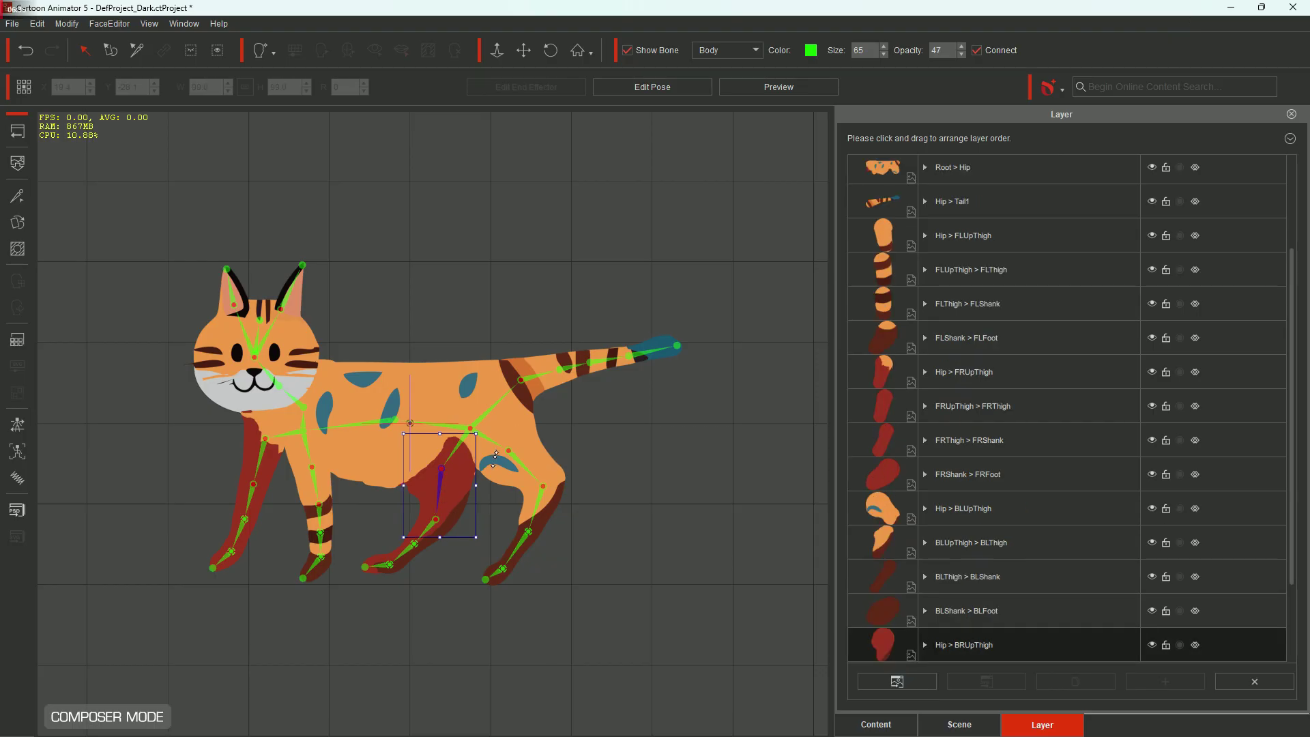
mouse_move(485, 505)
left_mouse_down()
mouse_move(470, 525)
mouse_move(512, 474)
mouse_move(477, 535)
mouse_move(491, 519)
left_mouse_up()
left_click(299, 392)
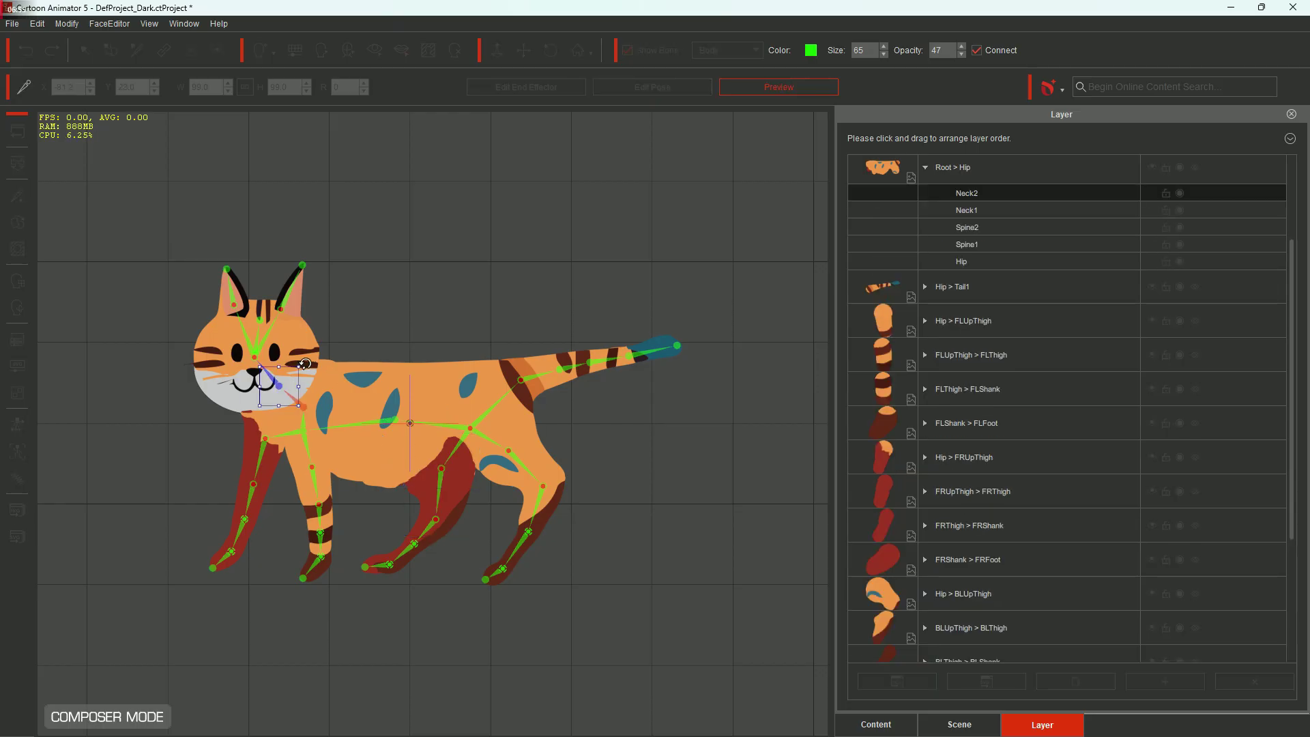
left_click(279, 378)
mouse_move(307, 368)
left_mouse_down()
mouse_move(295, 354)
mouse_move(345, 386)
mouse_move(299, 331)
mouse_move(357, 382)
mouse_move(330, 355)
left_mouse_up()
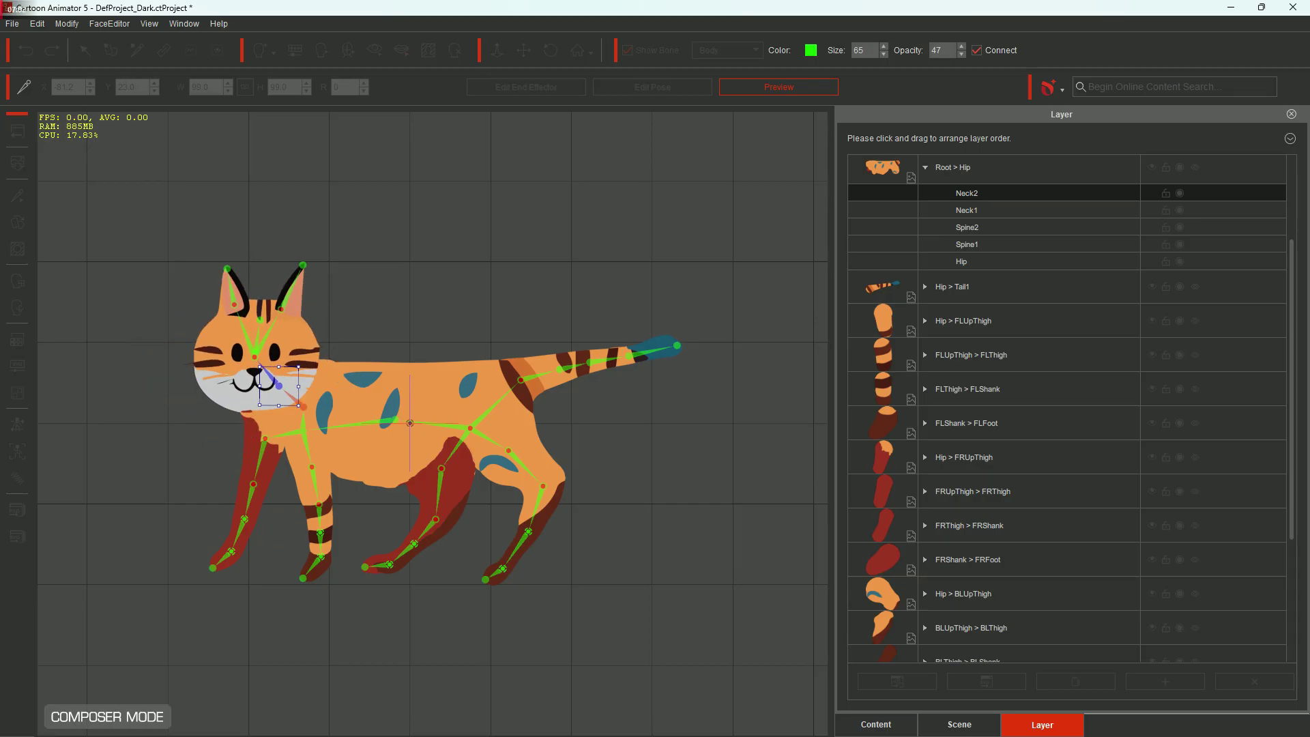
left_click(779, 87)
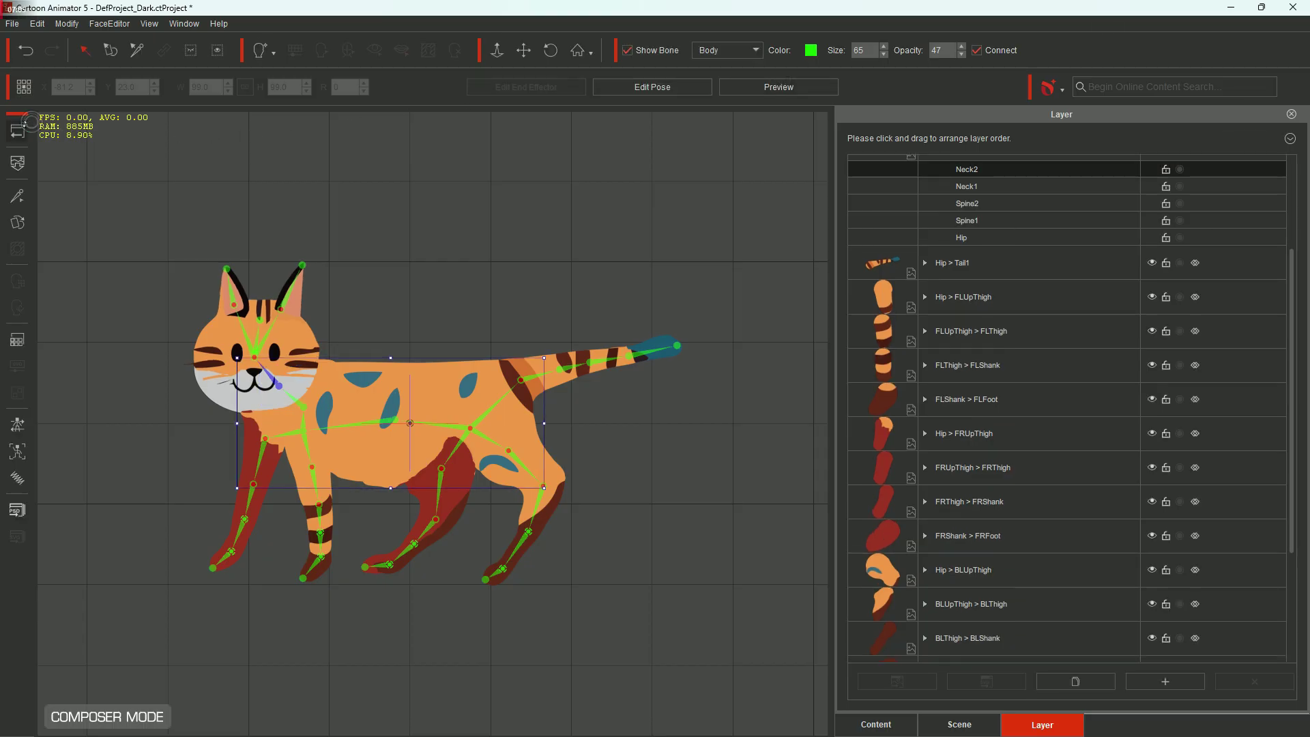
Return the rigged cat to the stage and search the G3 Animals 2D motions for "cat run".
left_click(18, 131)
left_click_drag(475, 483, 492, 440)
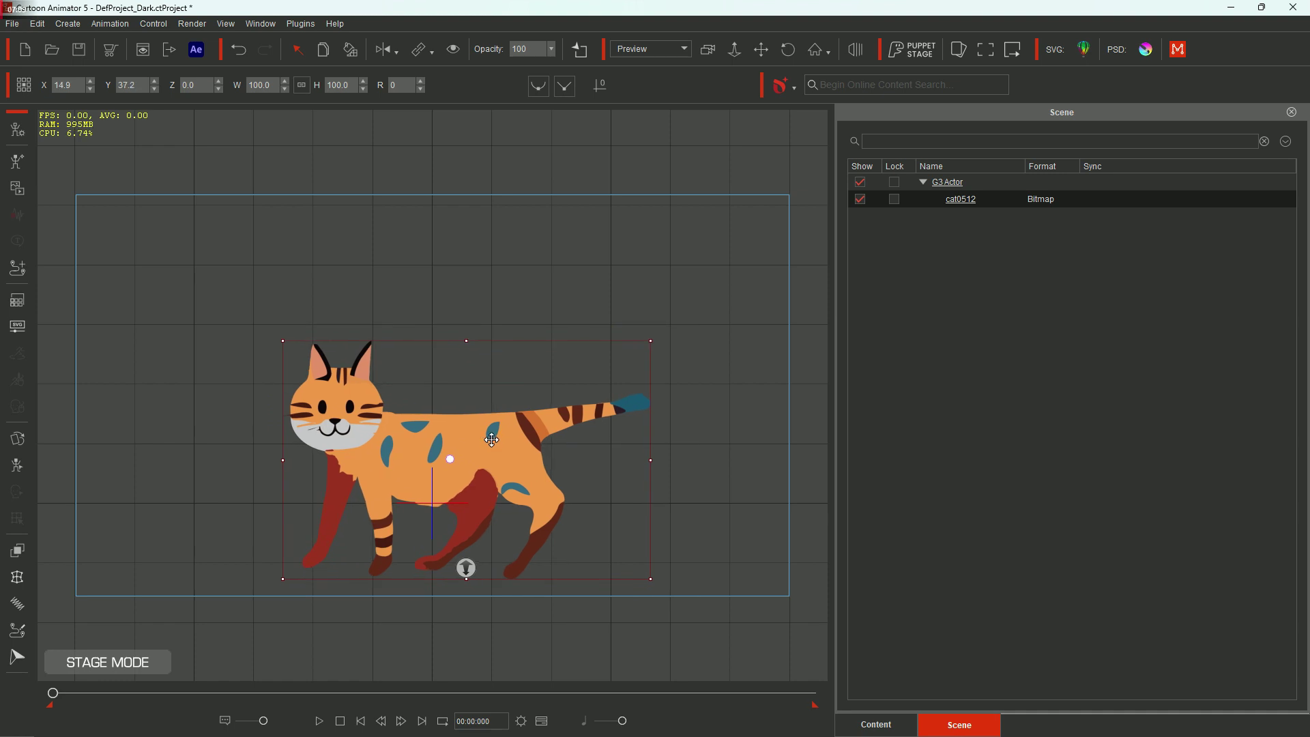
left_click(878, 726)
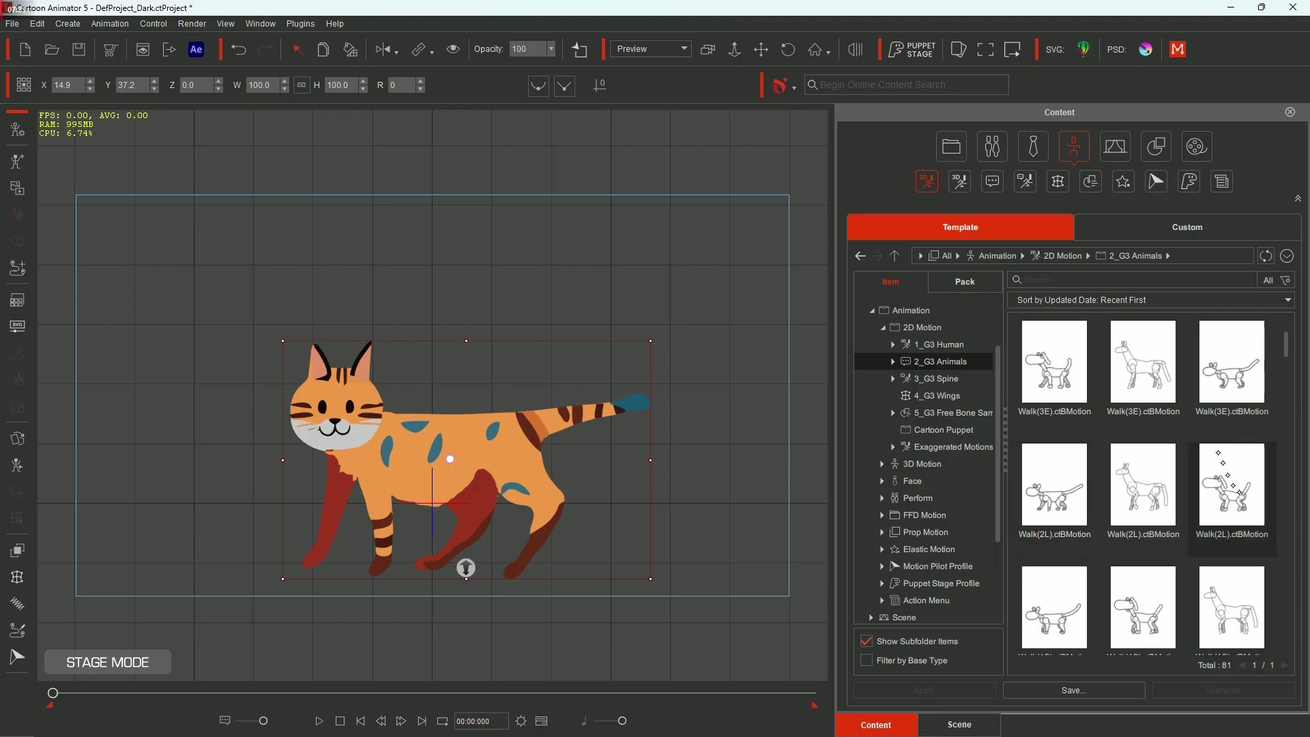
left_click(1079, 279)
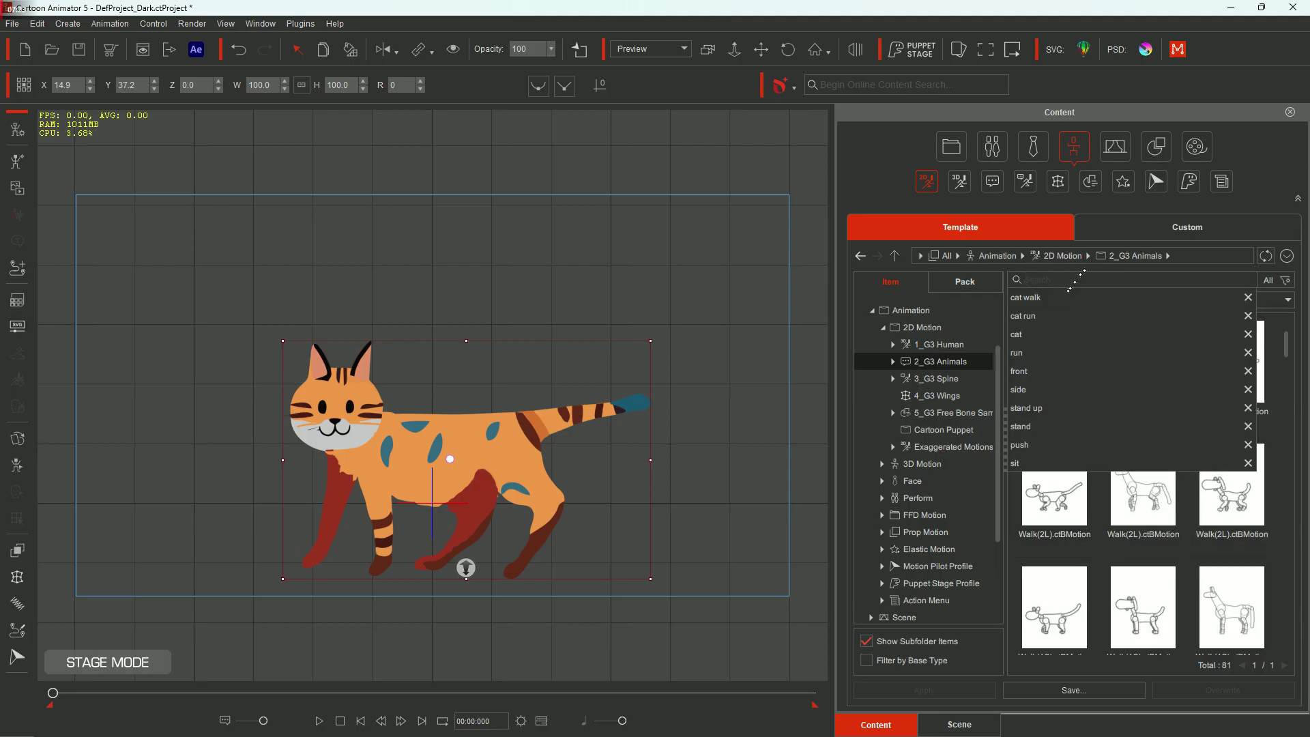
type("cat run")
key("Return")
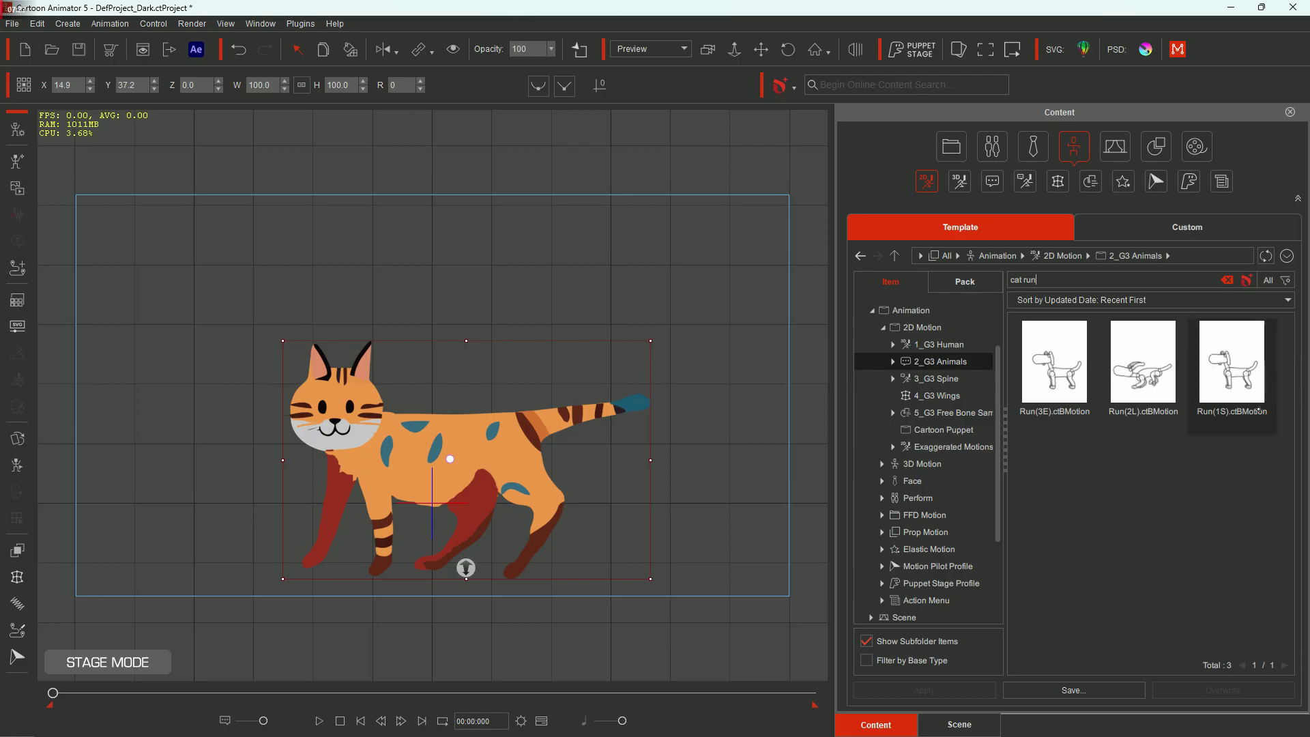
Apply the Run(1S), Run(2L) and Run(3E) motions to the cat one after another.
left_click_drag(1231, 362, 464, 448)
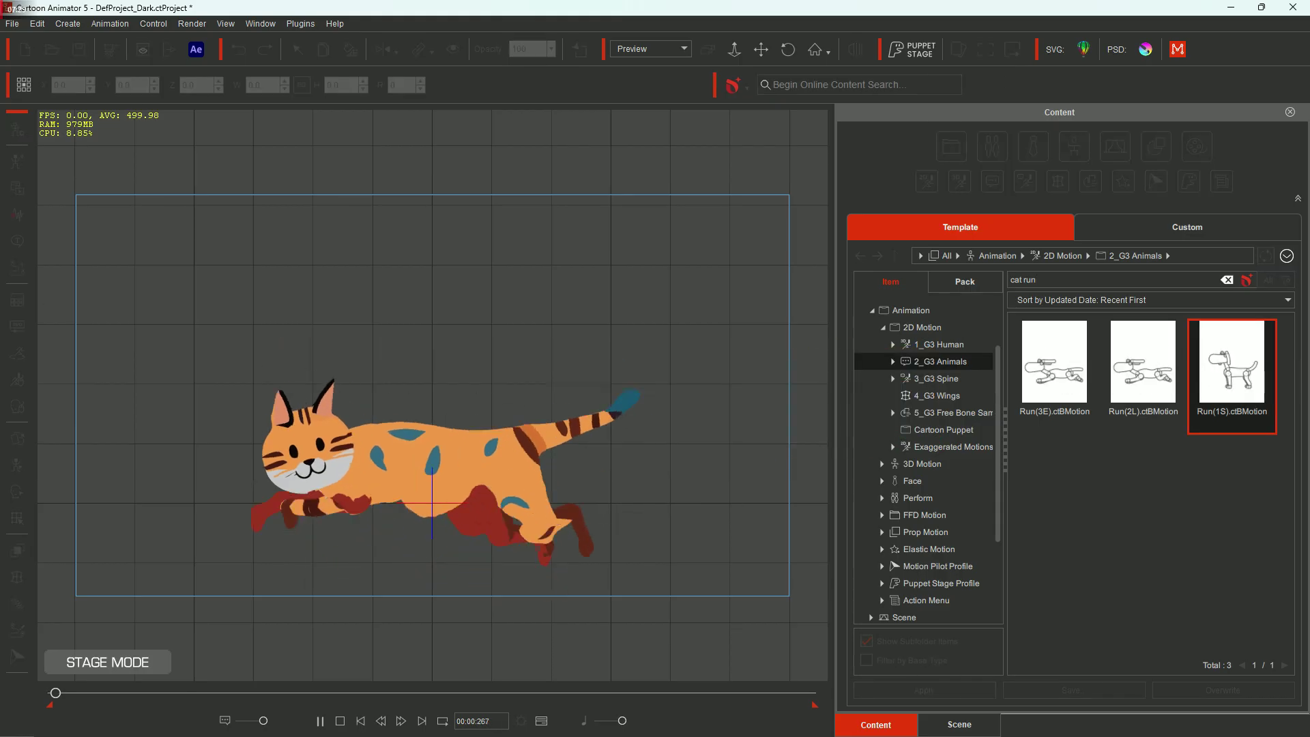
left_click(1143, 375)
left_click_drag(1126, 366, 553, 416)
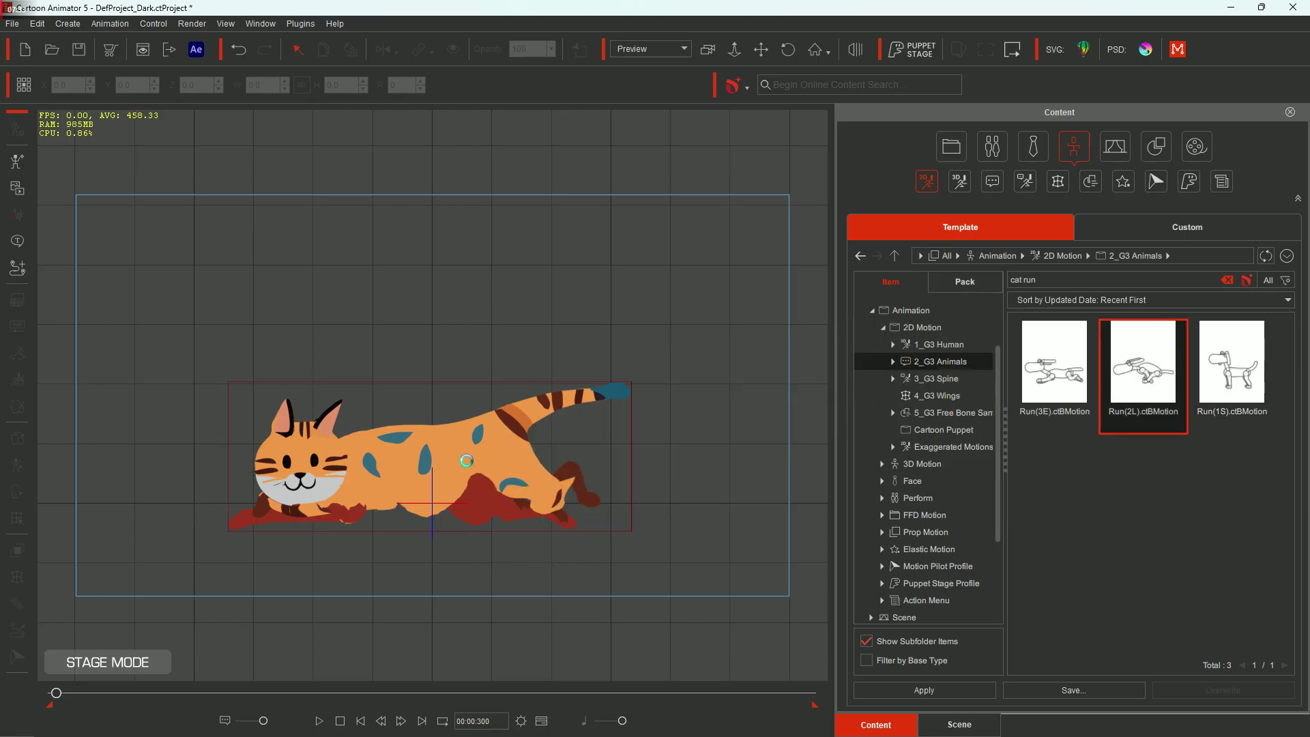
left_click_drag(1146, 380, 519, 464)
key("space")
left_click(1069, 373)
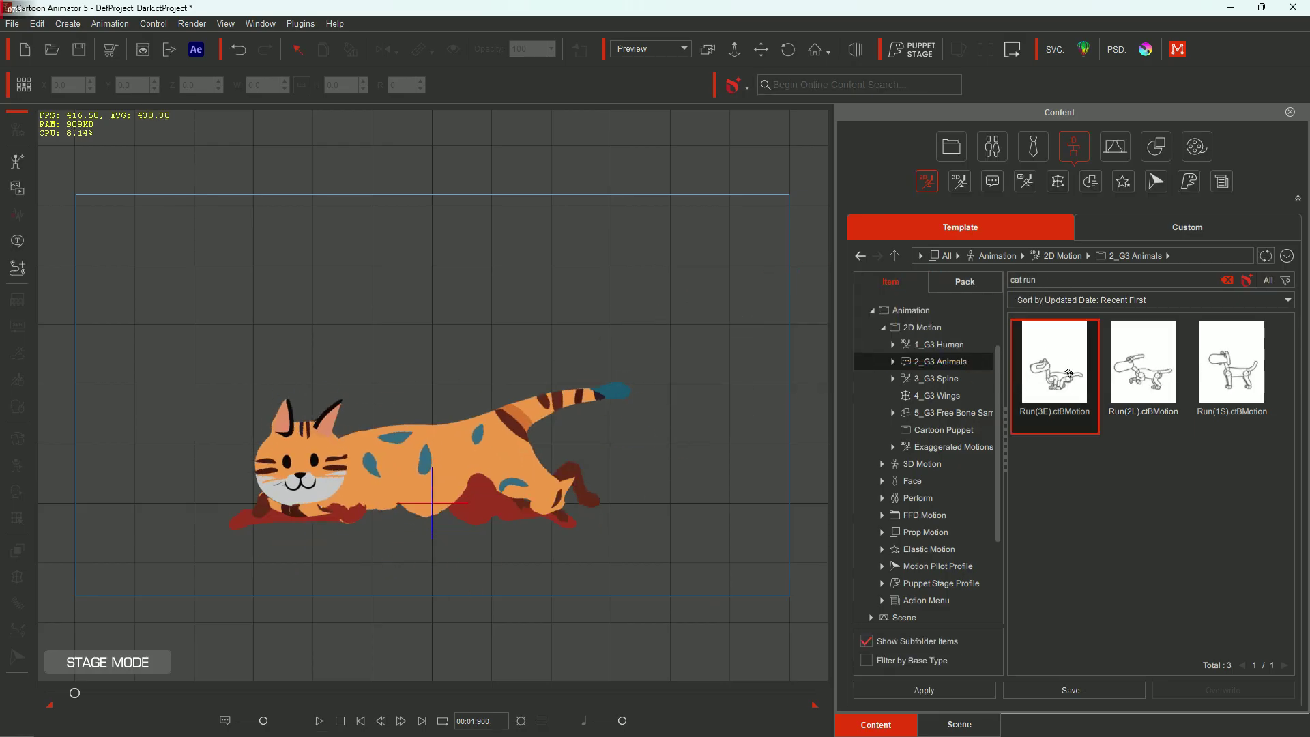
left_click_drag(1054, 368, 541, 464)
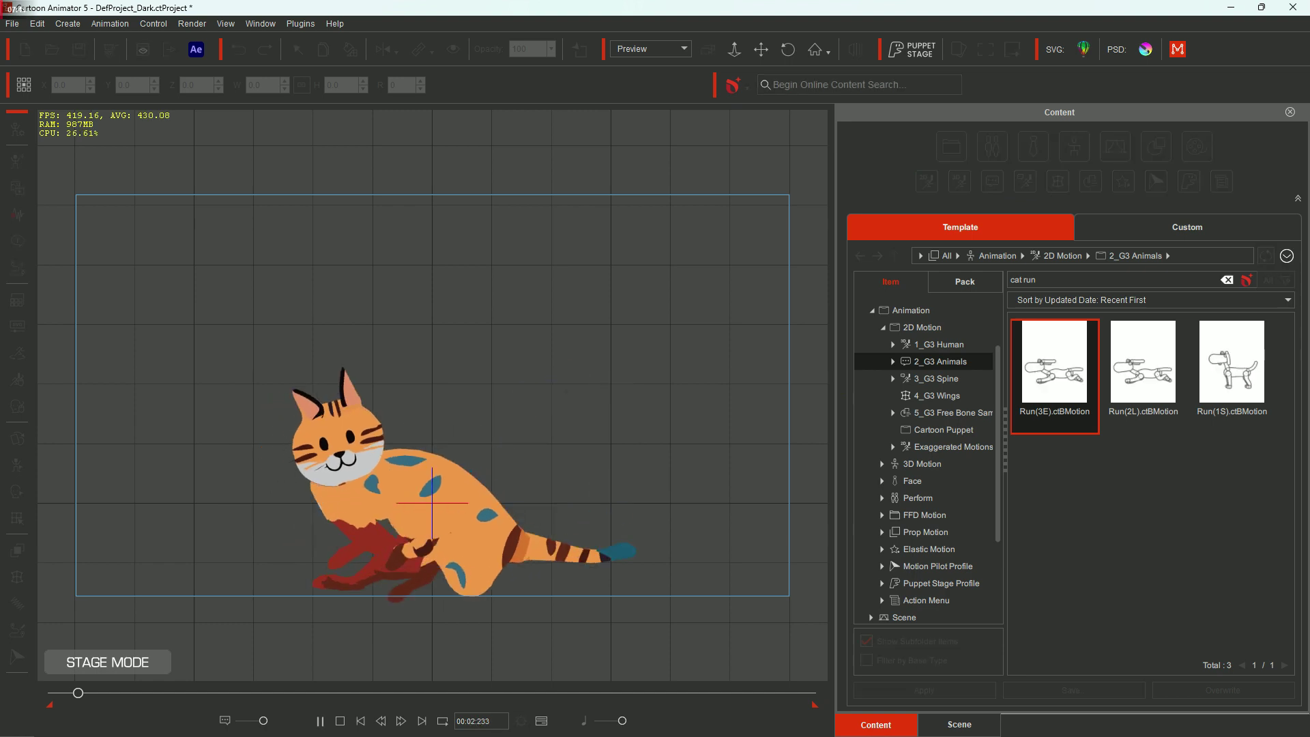
Shorten the playback range to the end of the run motions and play the run in a loop.
left_click(809, 693)
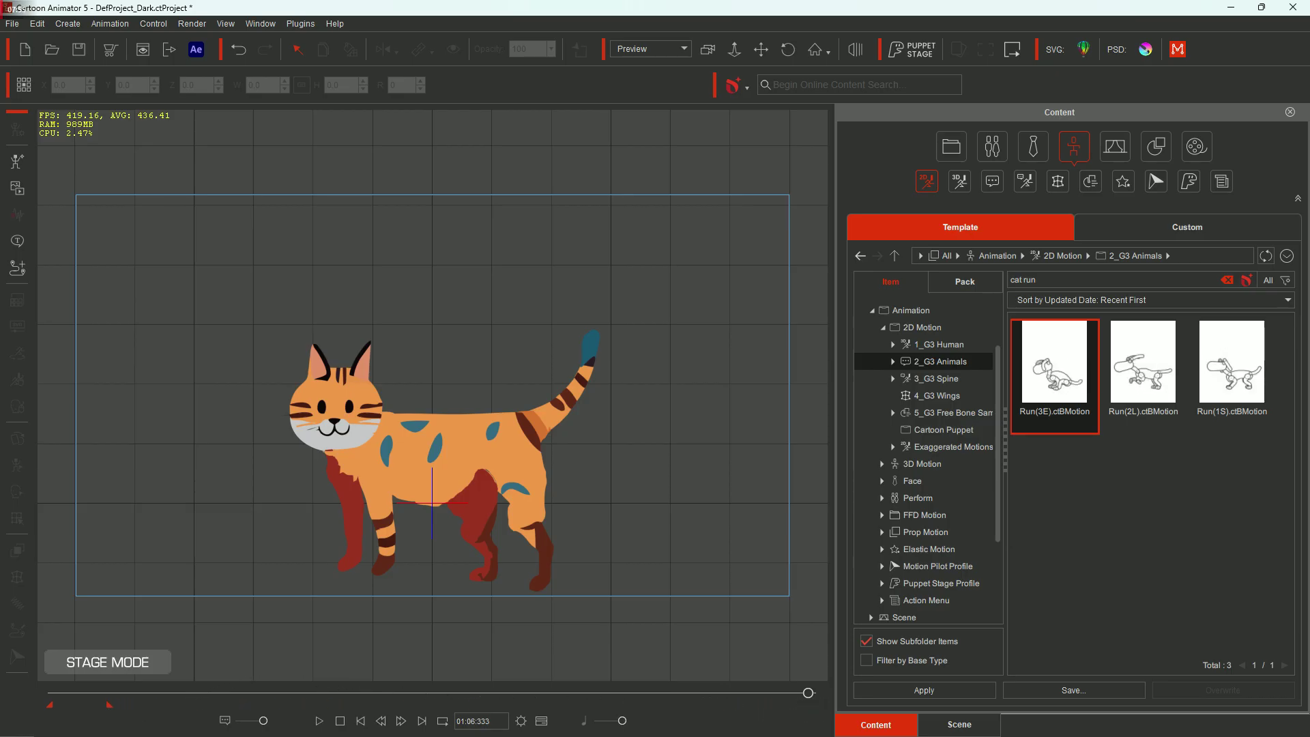
left_click_drag(808, 692, 94, 713)
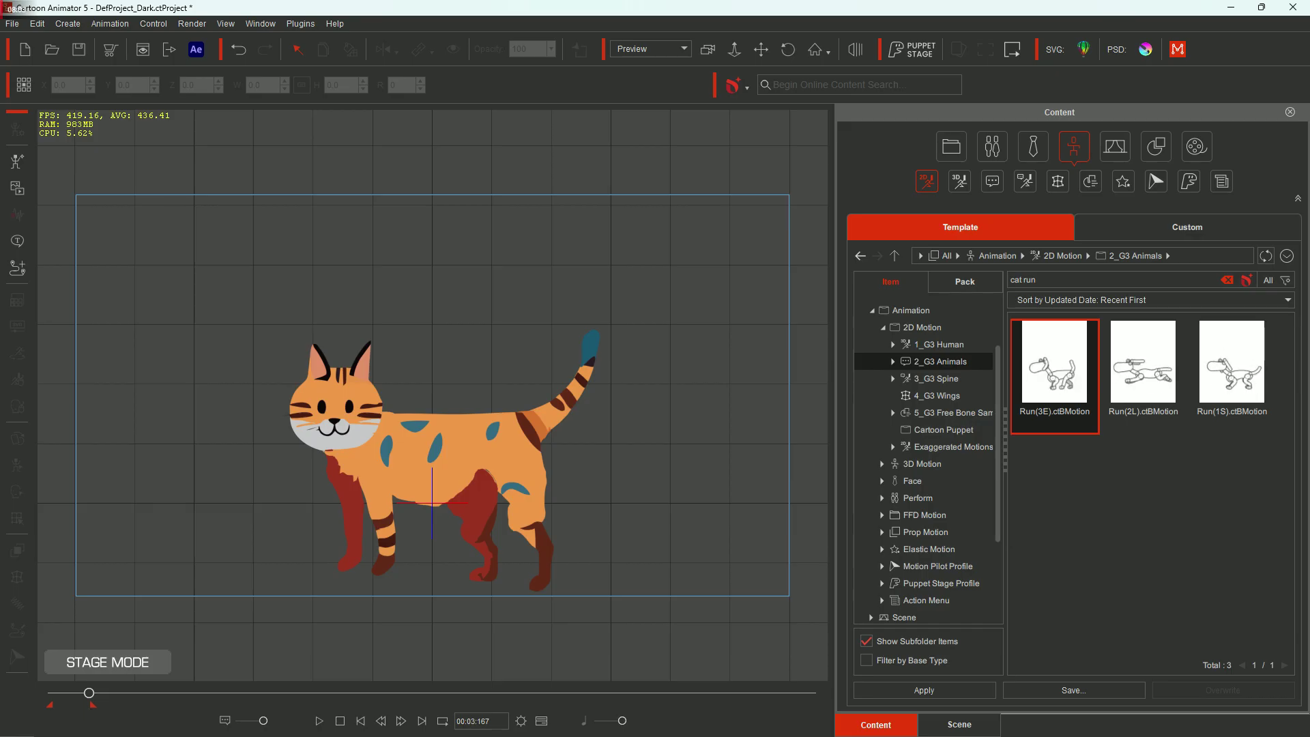
left_click(318, 721)
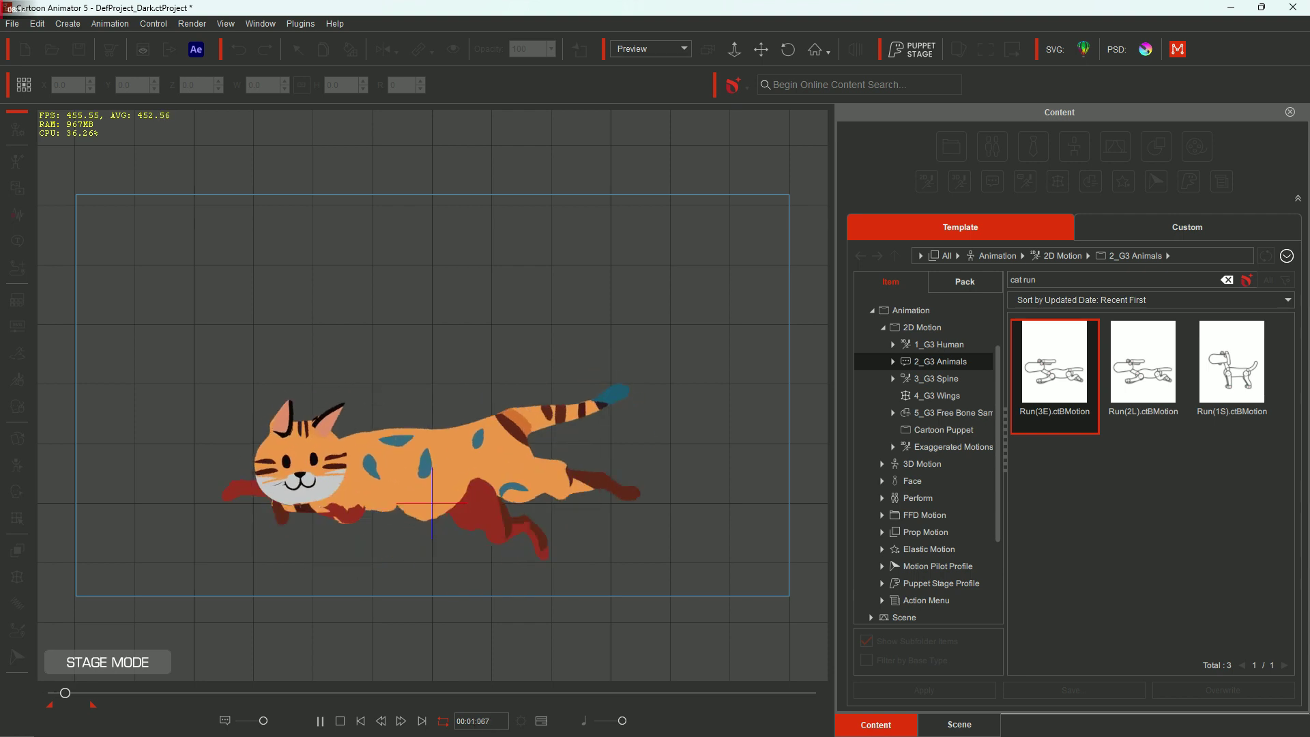
left_click(340, 720)
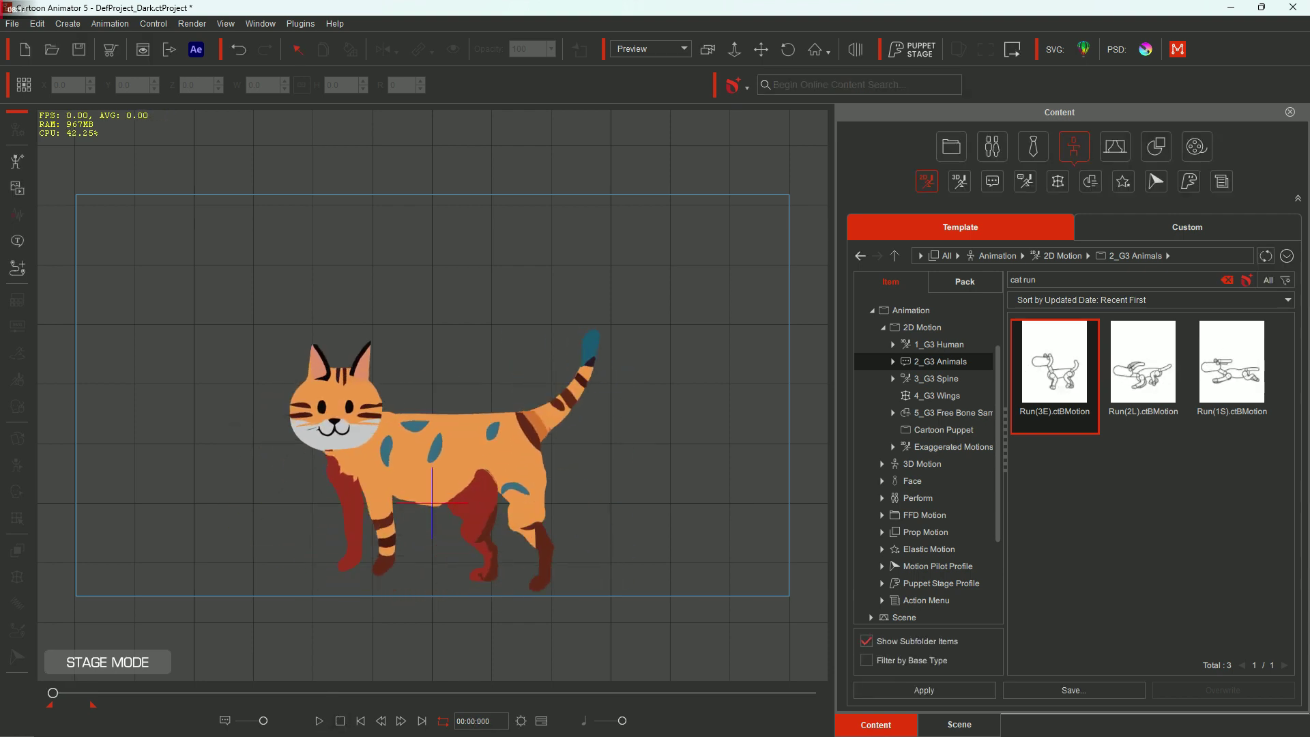
Reset all animation data in the project.
left_click(191, 23)
left_click(192, 23)
left_click(110, 24)
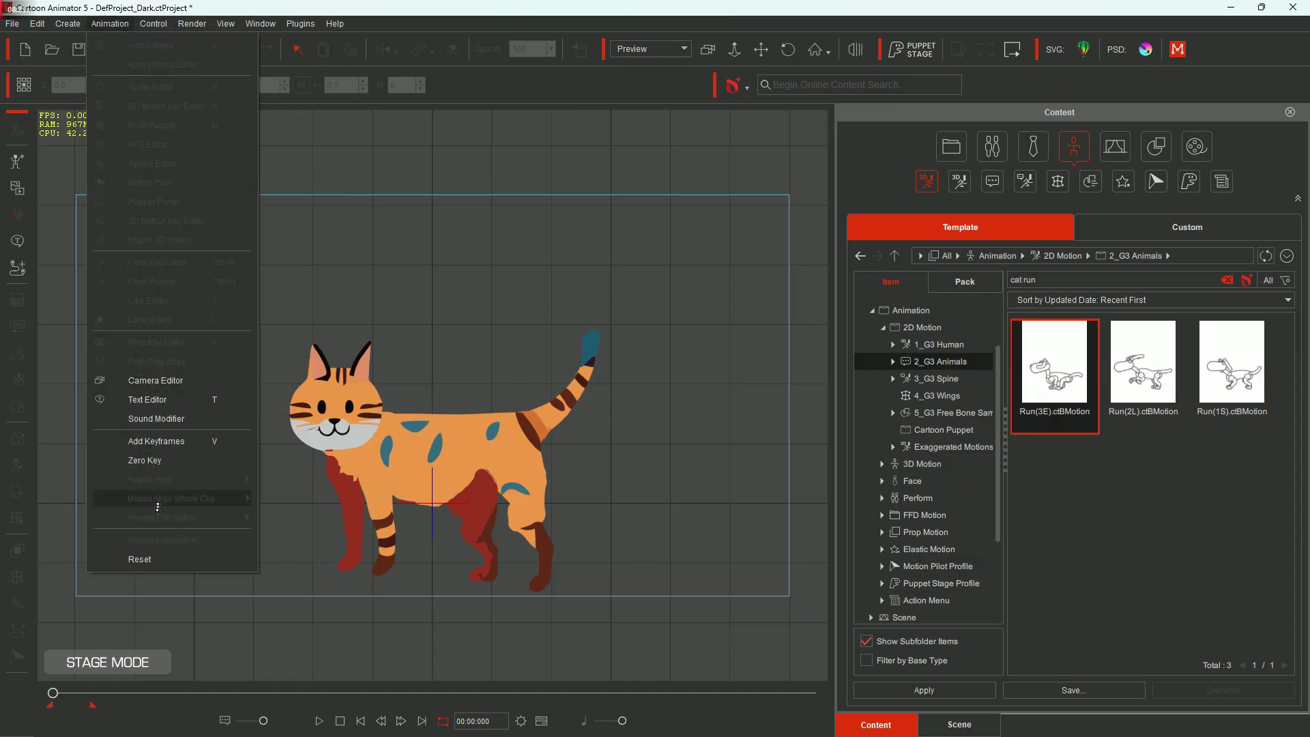
left_click(161, 564)
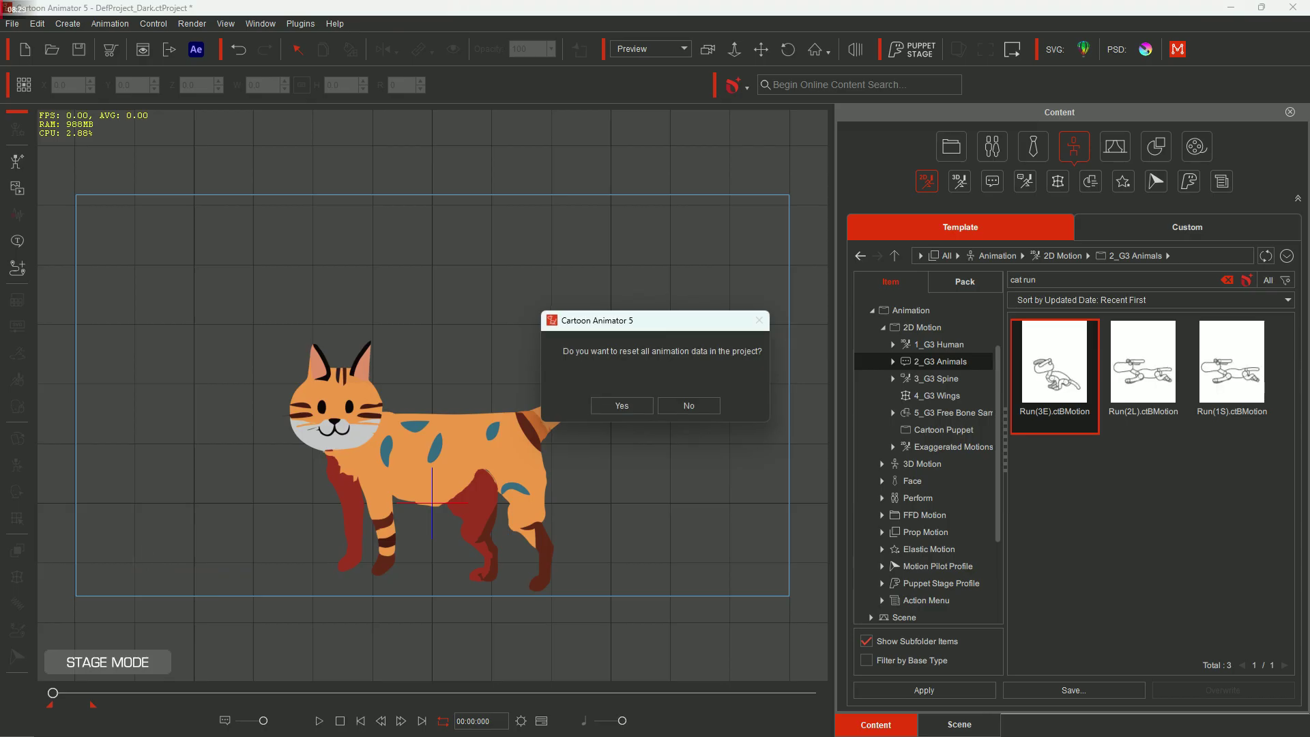
left_click(621, 406)
Search the animal motions for "cat walk" and apply the cat's Walk(1S) once, followed by Walk(2L) twice.
mouse_move(52, 693)
left_mouse_down()
mouse_move(139, 693)
mouse_move(52, 692)
left_mouse_up()
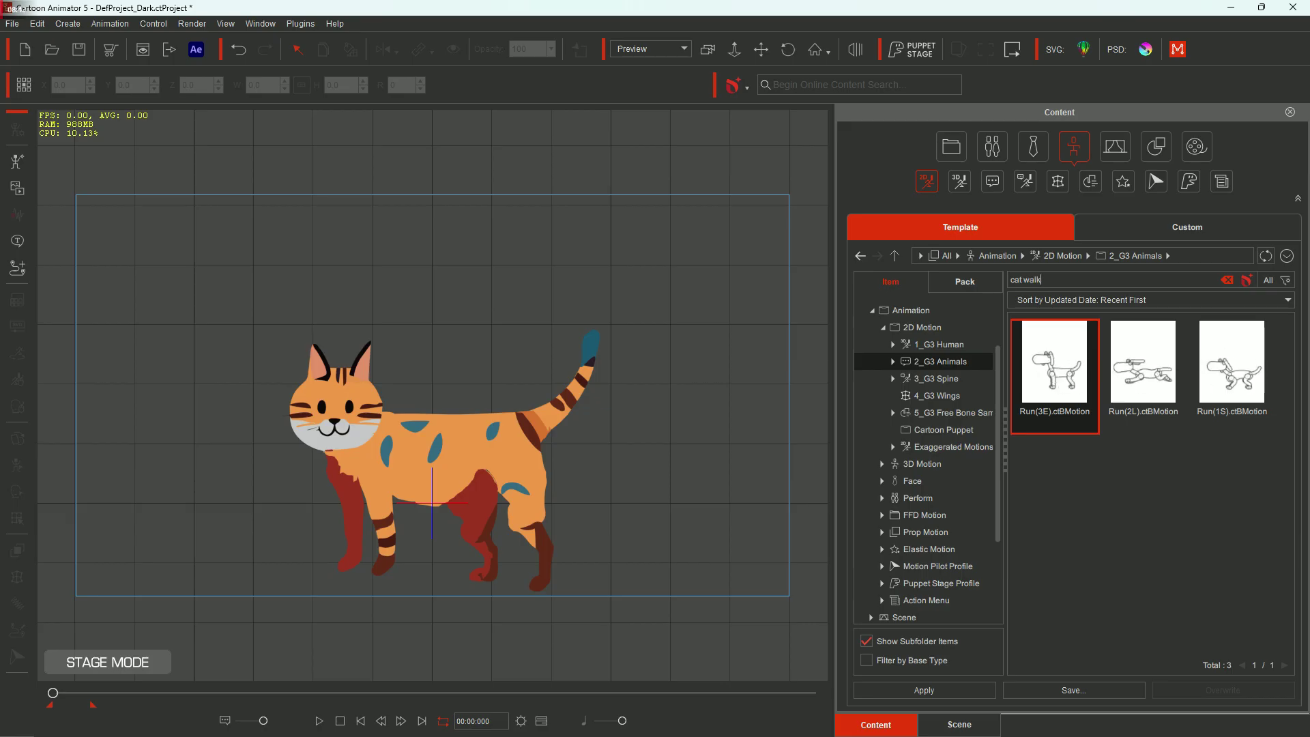
key("Return")
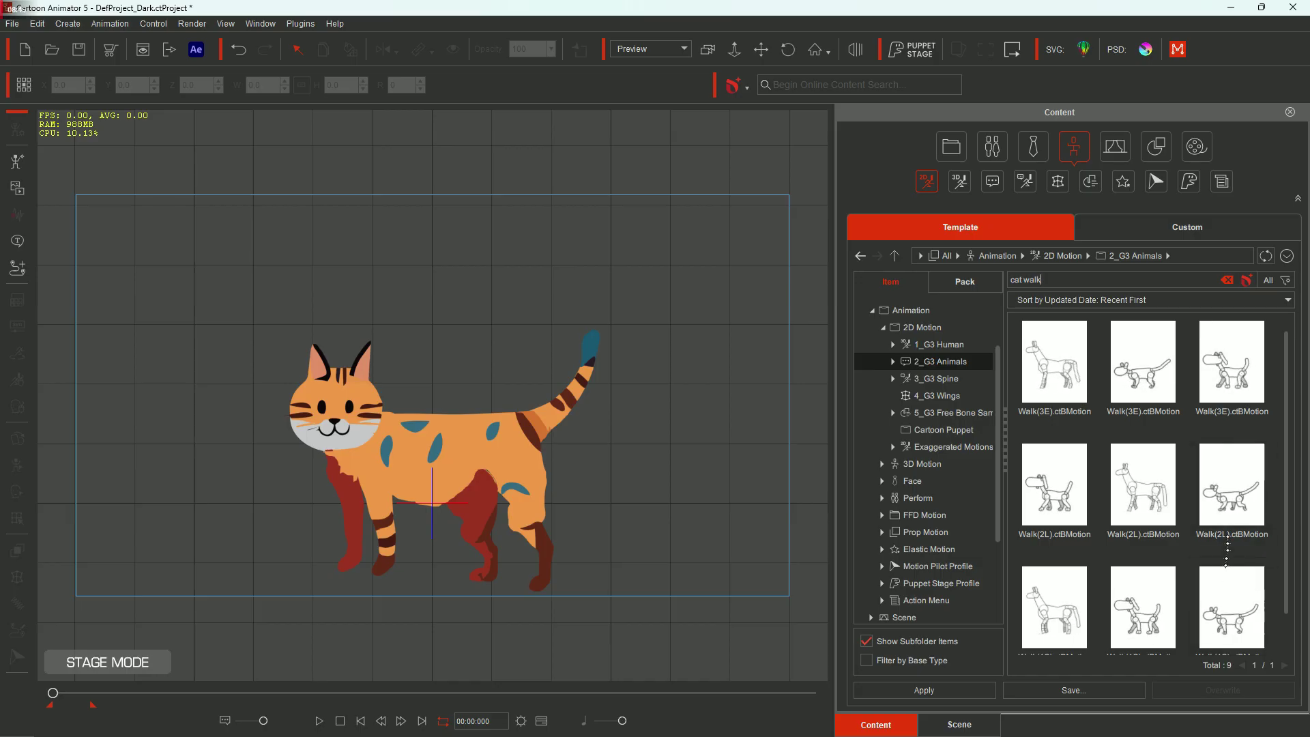
left_click(1223, 611)
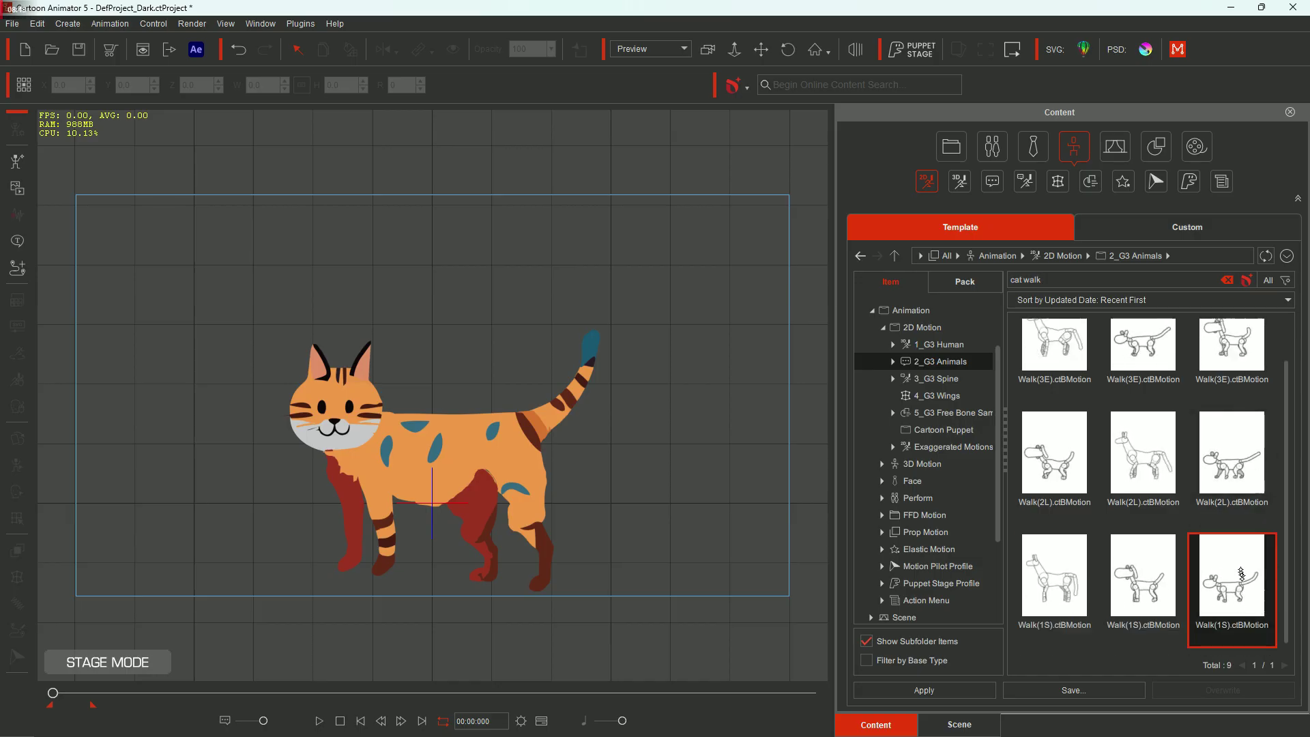
left_click_drag(1222, 610, 489, 458)
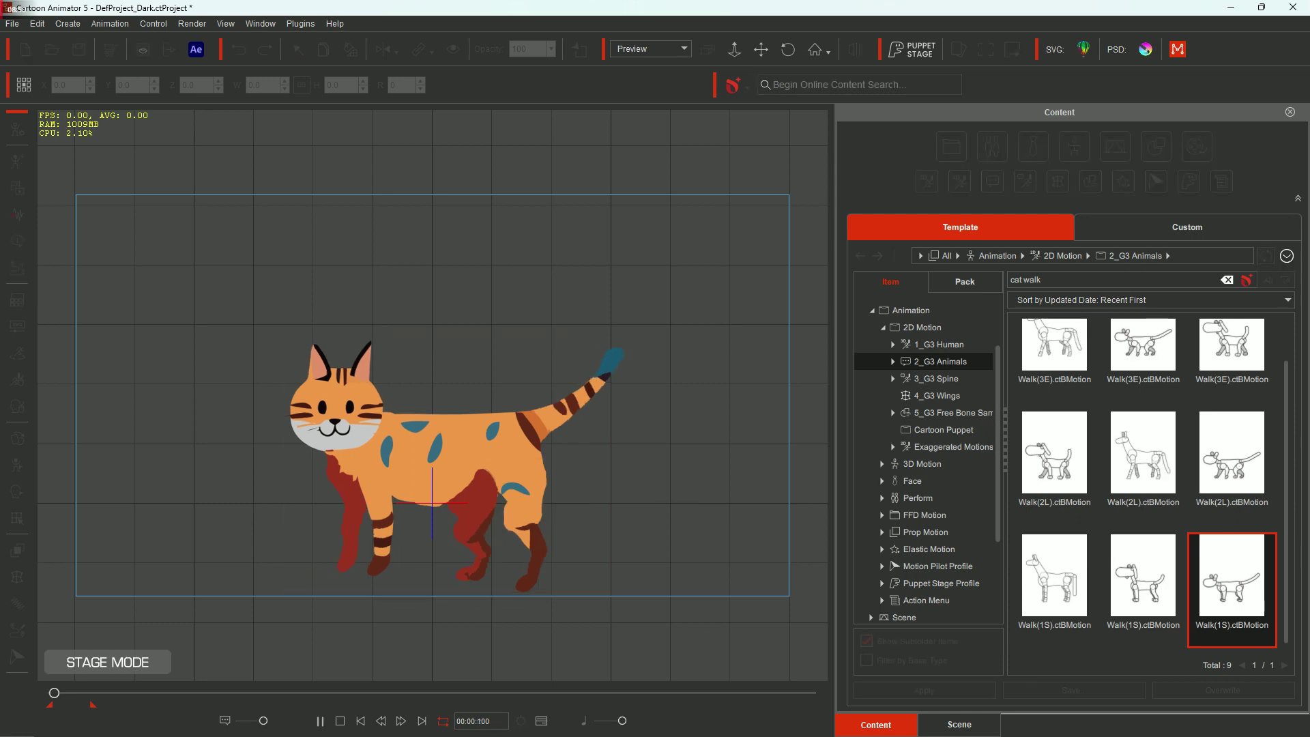
left_click_drag(1226, 476, 473, 461)
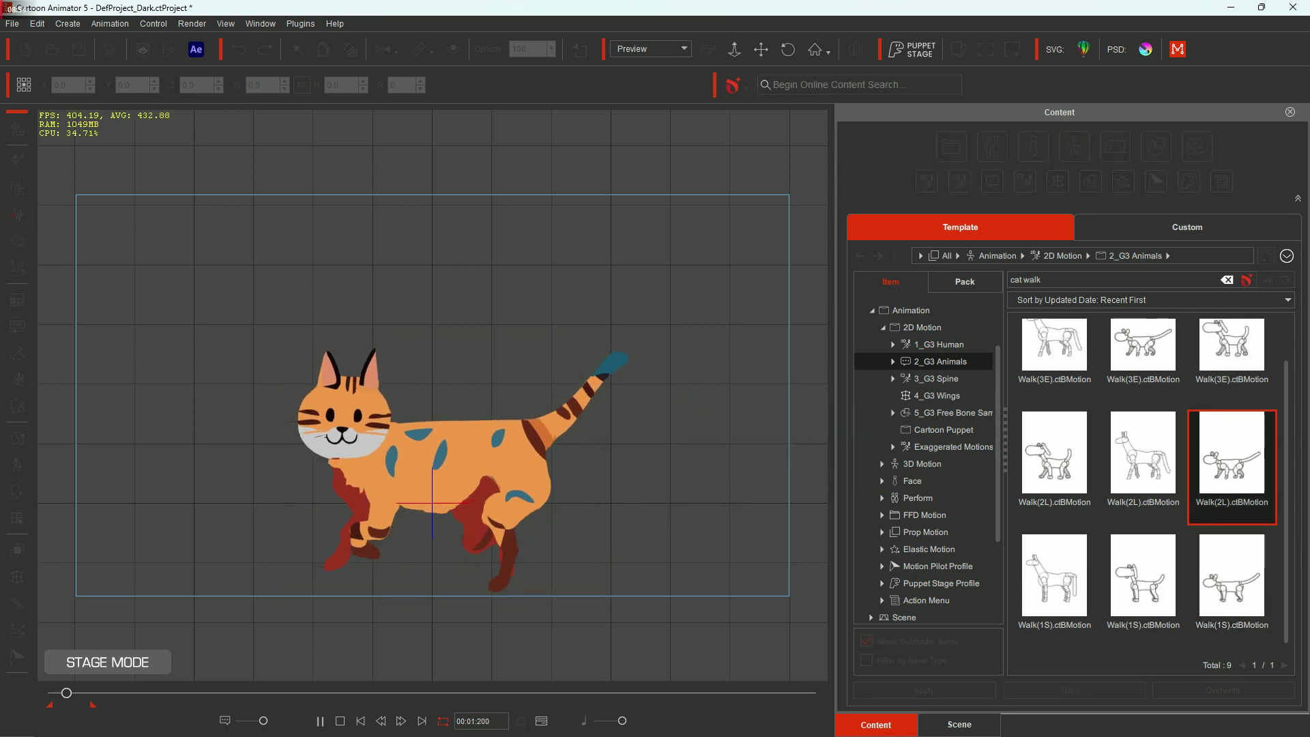
left_click_drag(1222, 461, 478, 477)
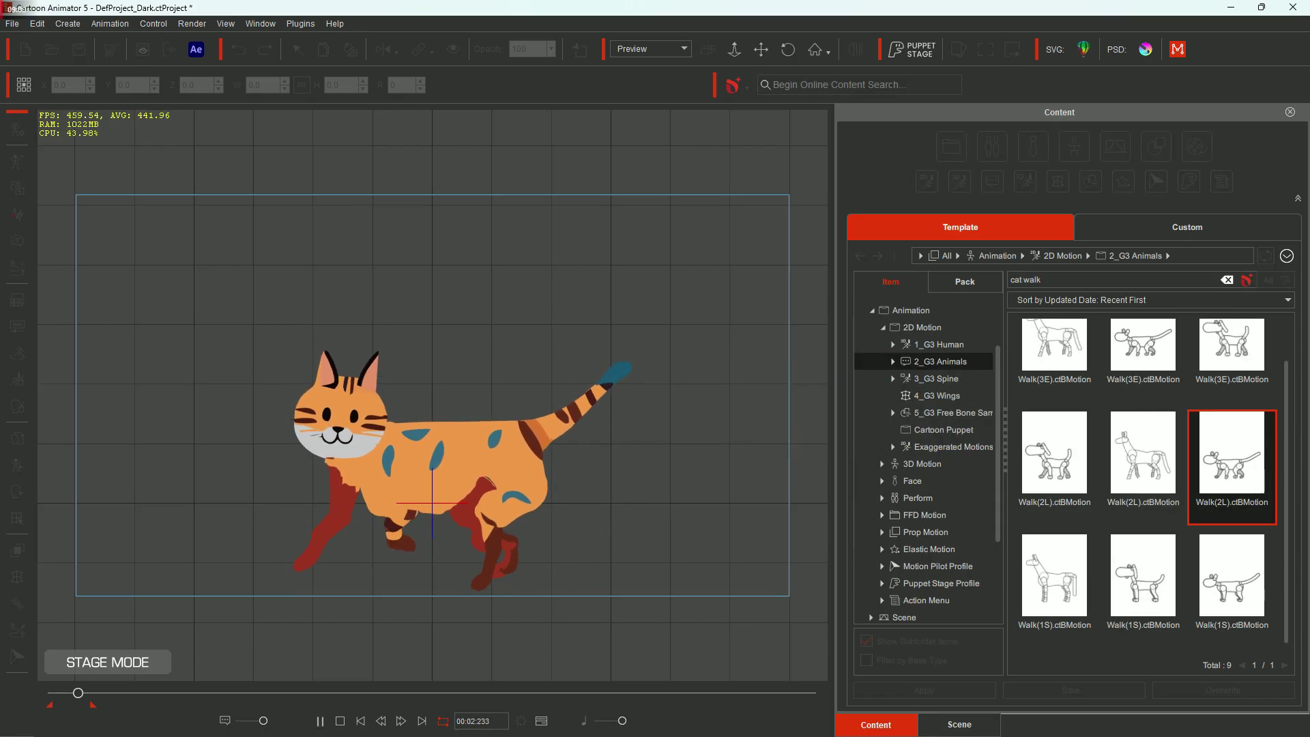
Rewind the timeline, play the cat's walk animation without looping, and return to the start.
left_click(340, 721)
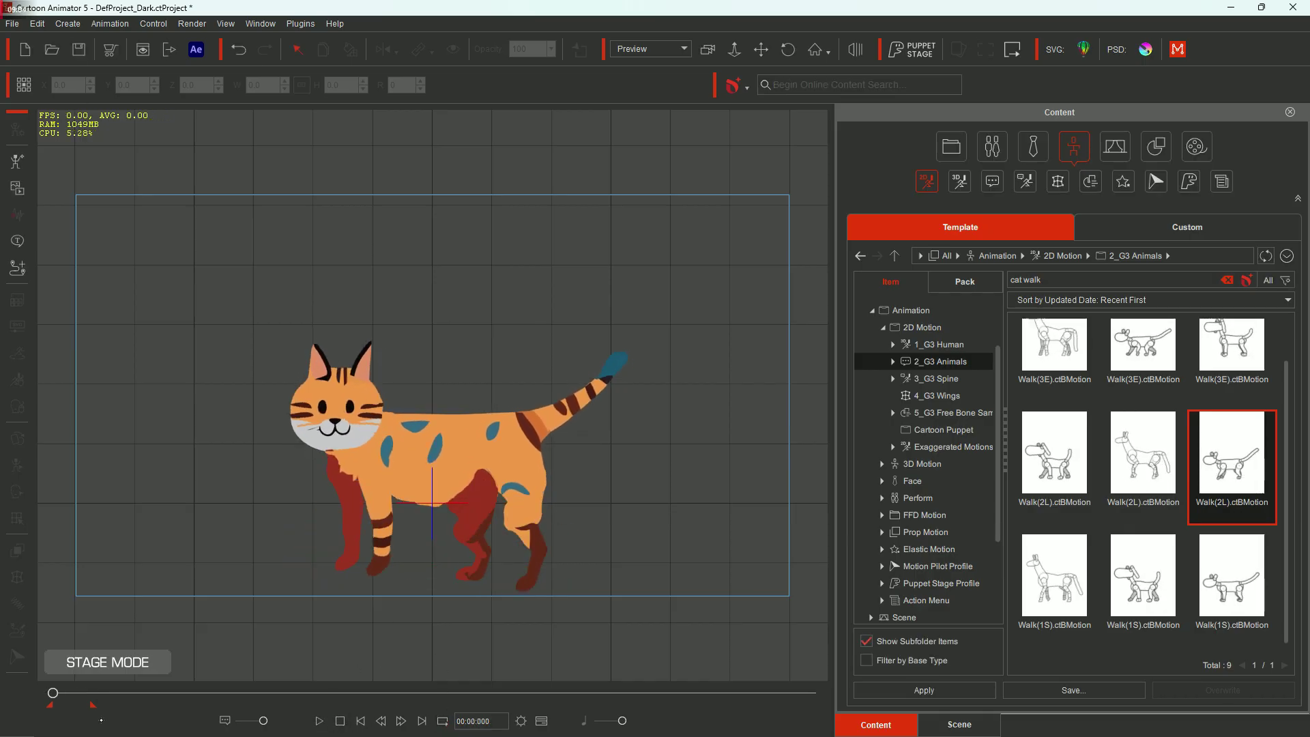
left_click(317, 720)
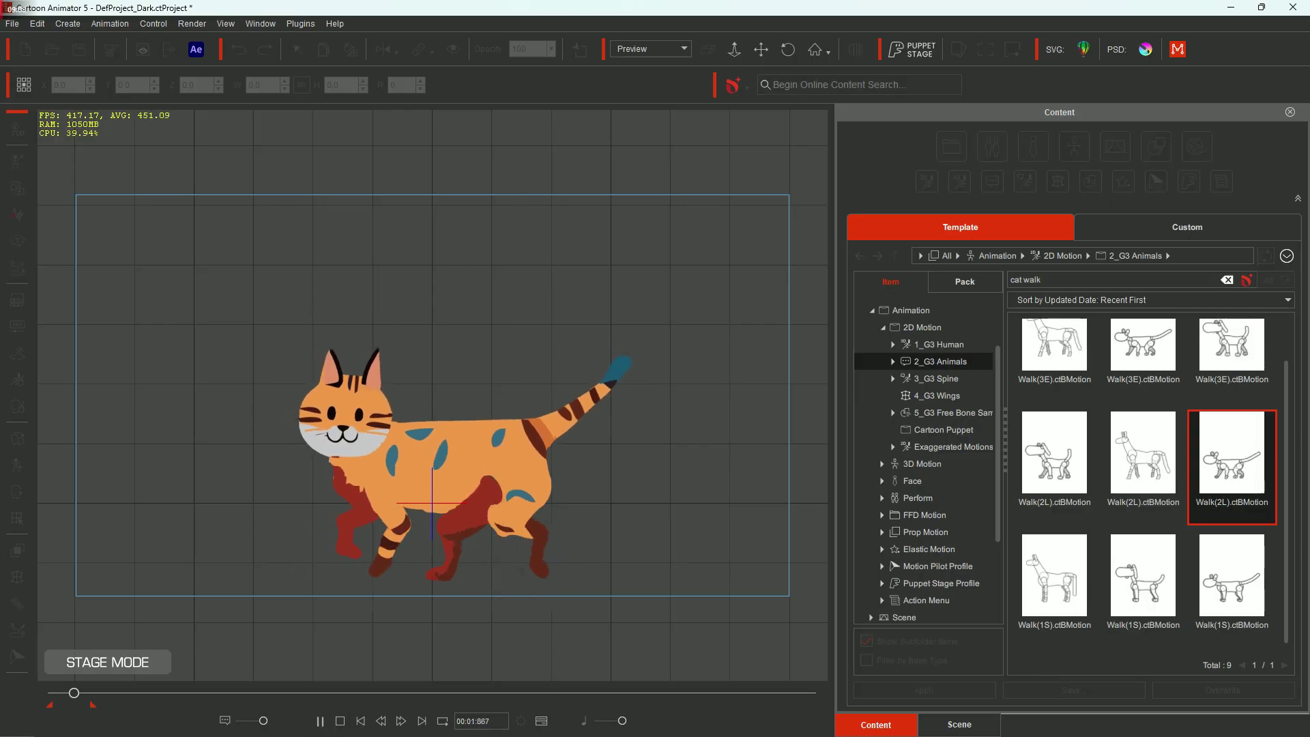
key("space")
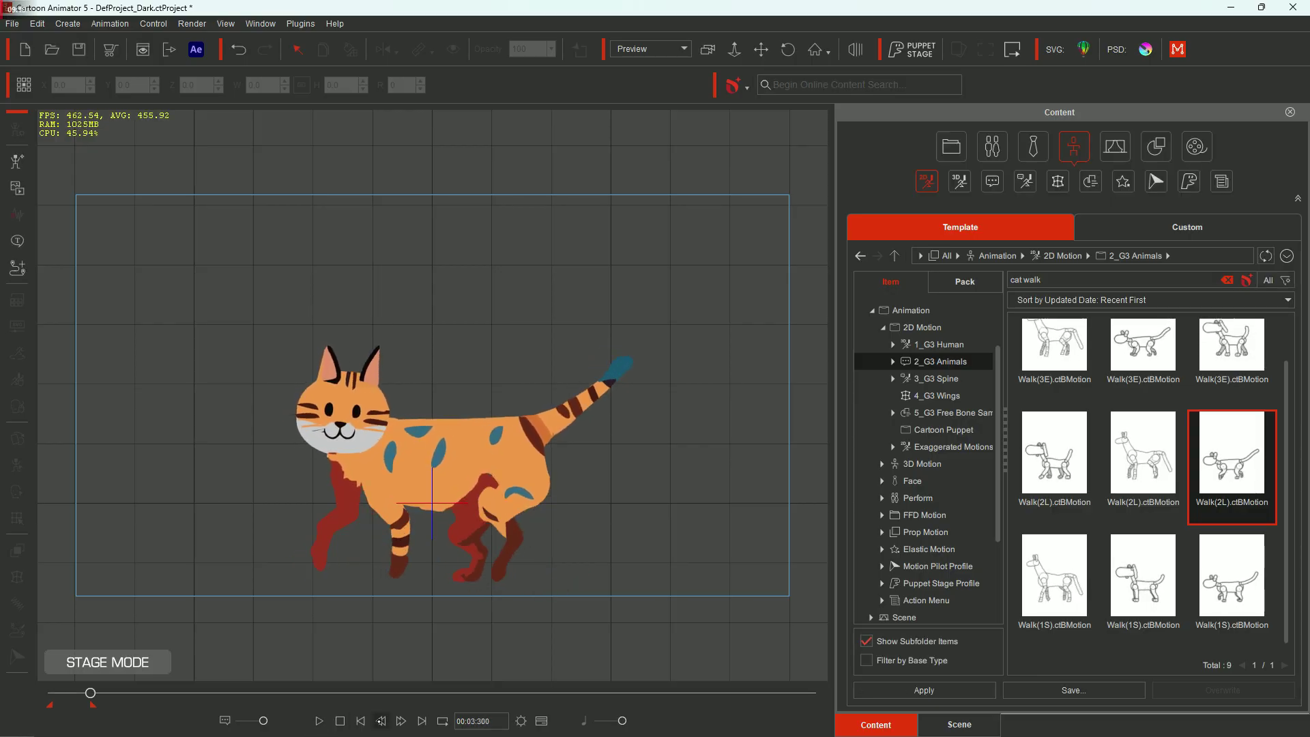
left_click(340, 720)
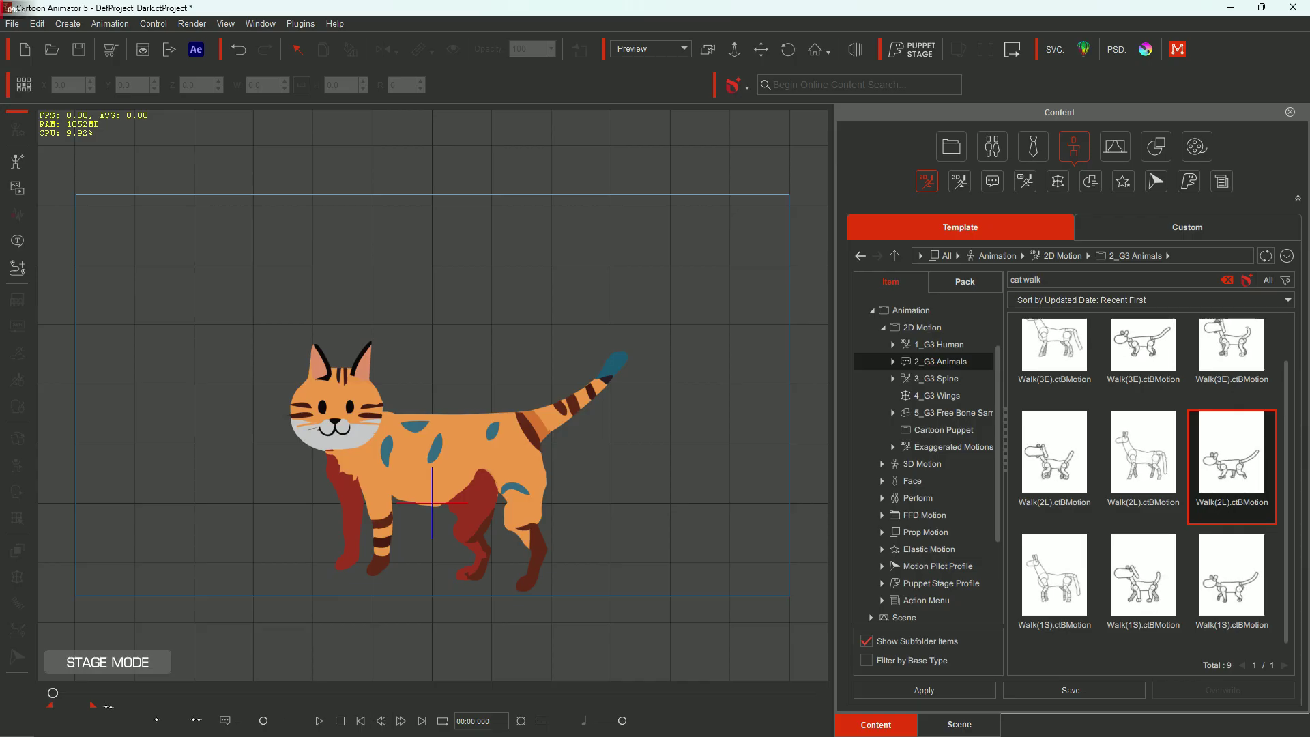
Append another Walk(2L) motion and the closing Walk(3E) motion to the end of the cat's walk animation.
left_click_drag(53, 693, 81, 694)
left_click_drag(1210, 450, 477, 471)
key("space")
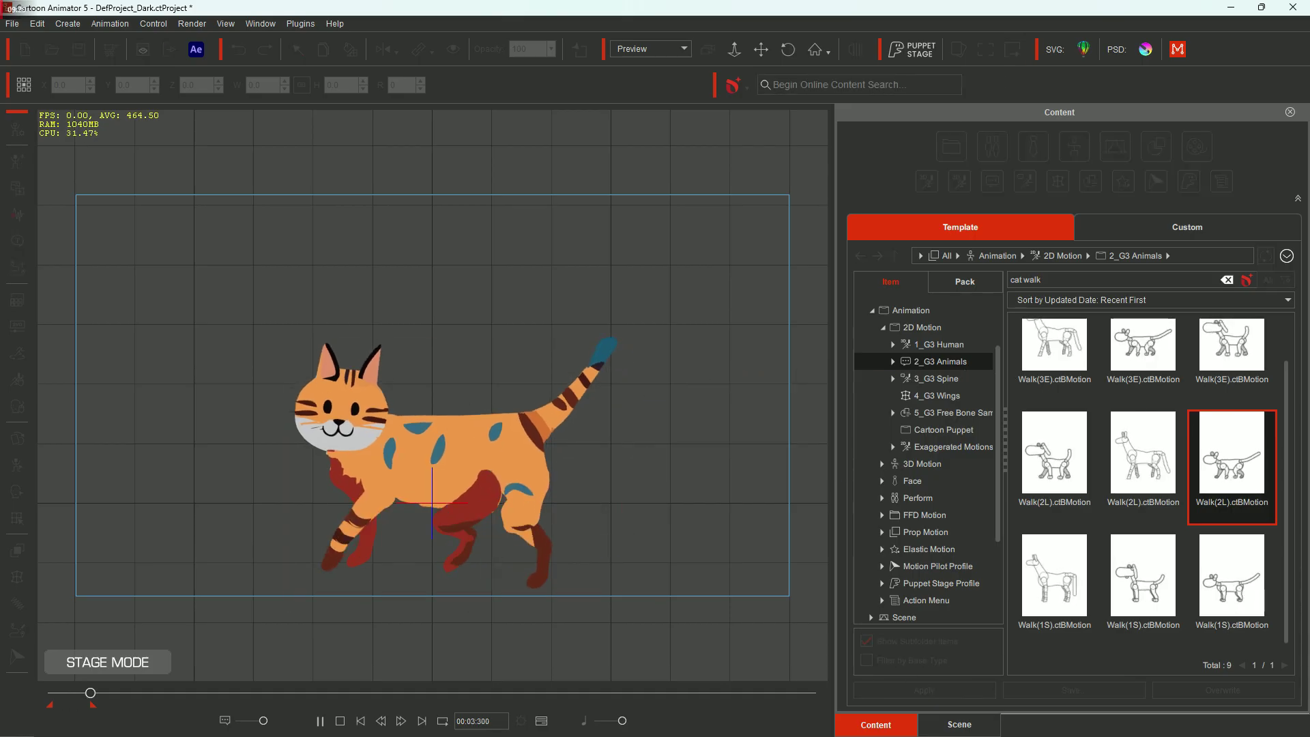
left_click_drag(1232, 361, 478, 471)
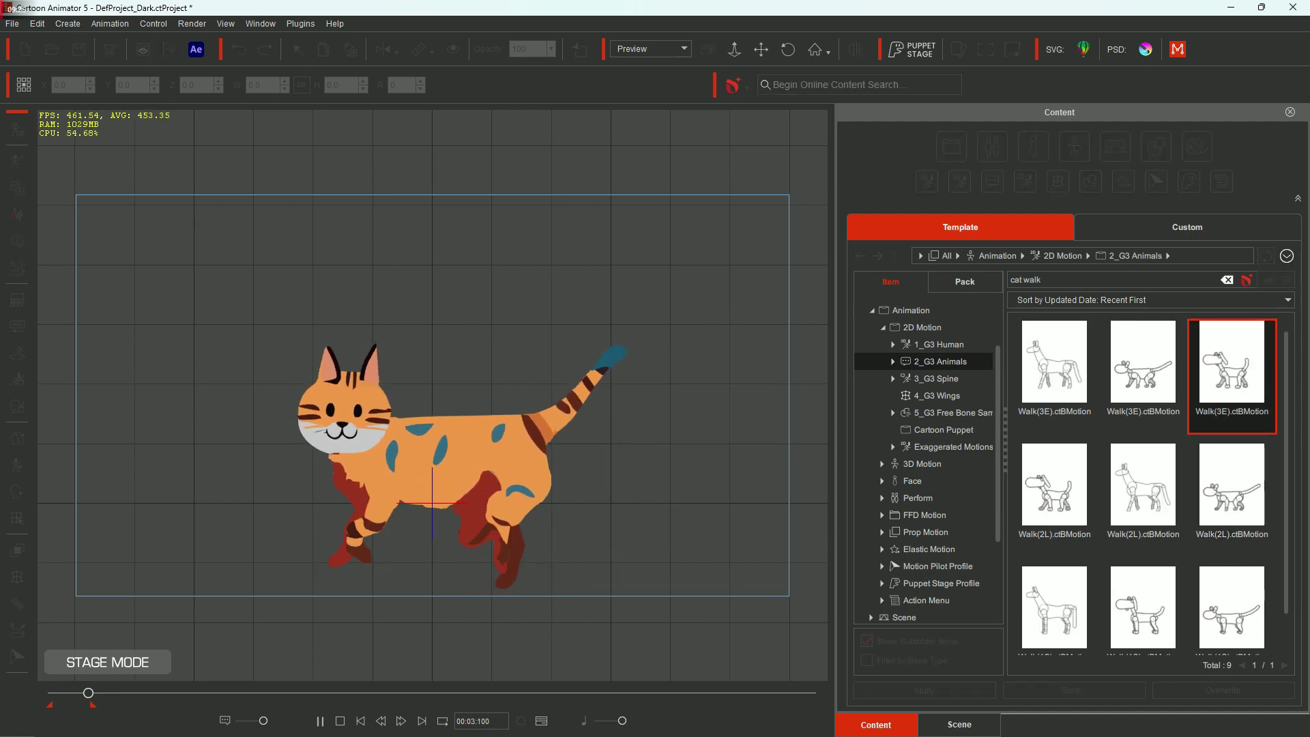
Extend the end of the playback range past the newly added walk motions and play the animation from the start.
mouse_move(90, 694)
left_mouse_down()
mouse_move(119, 693)
mouse_move(106, 692)
left_mouse_up()
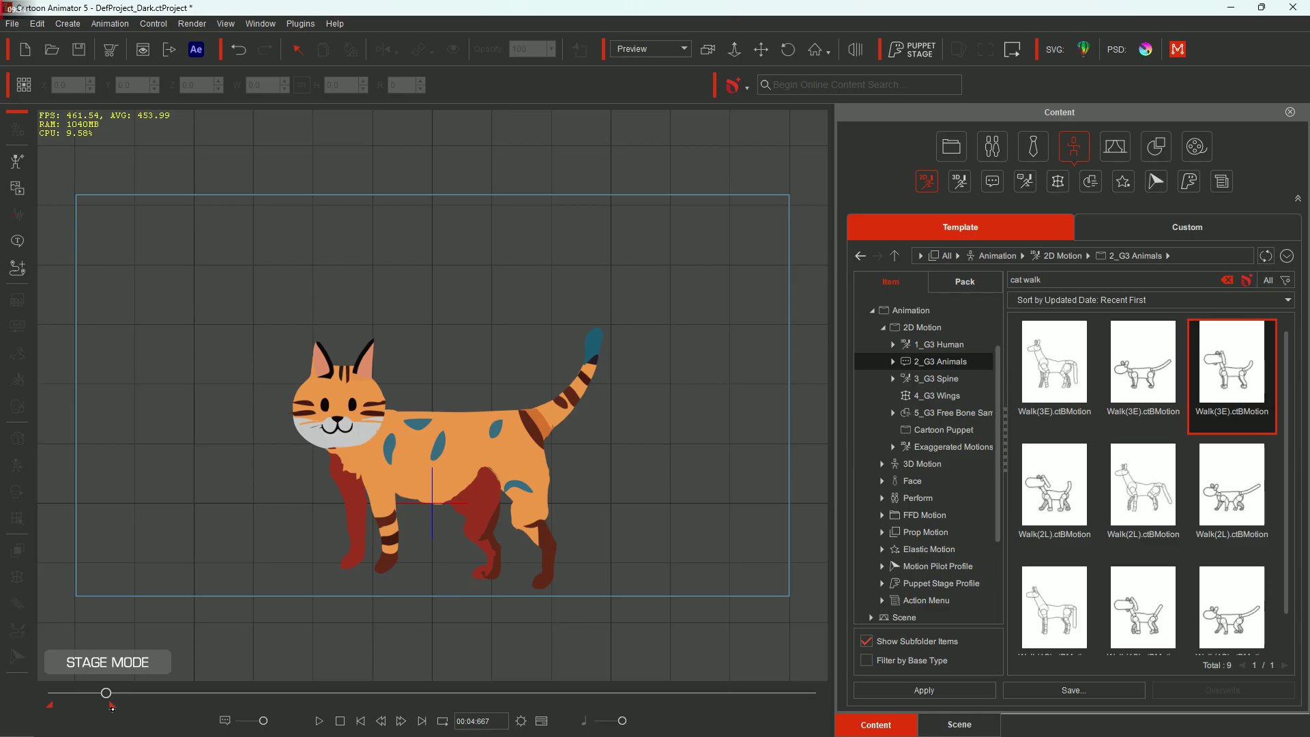
left_click_drag(105, 692, 109, 693)
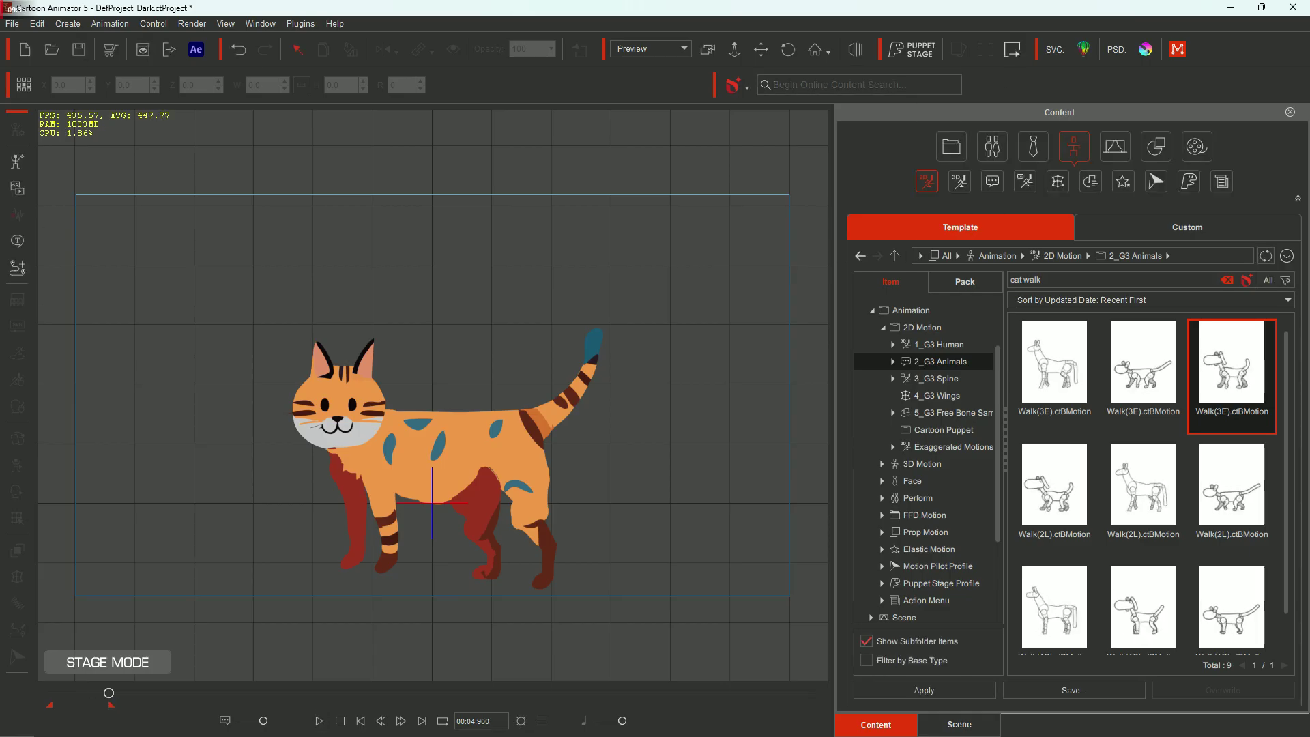
left_click(340, 720)
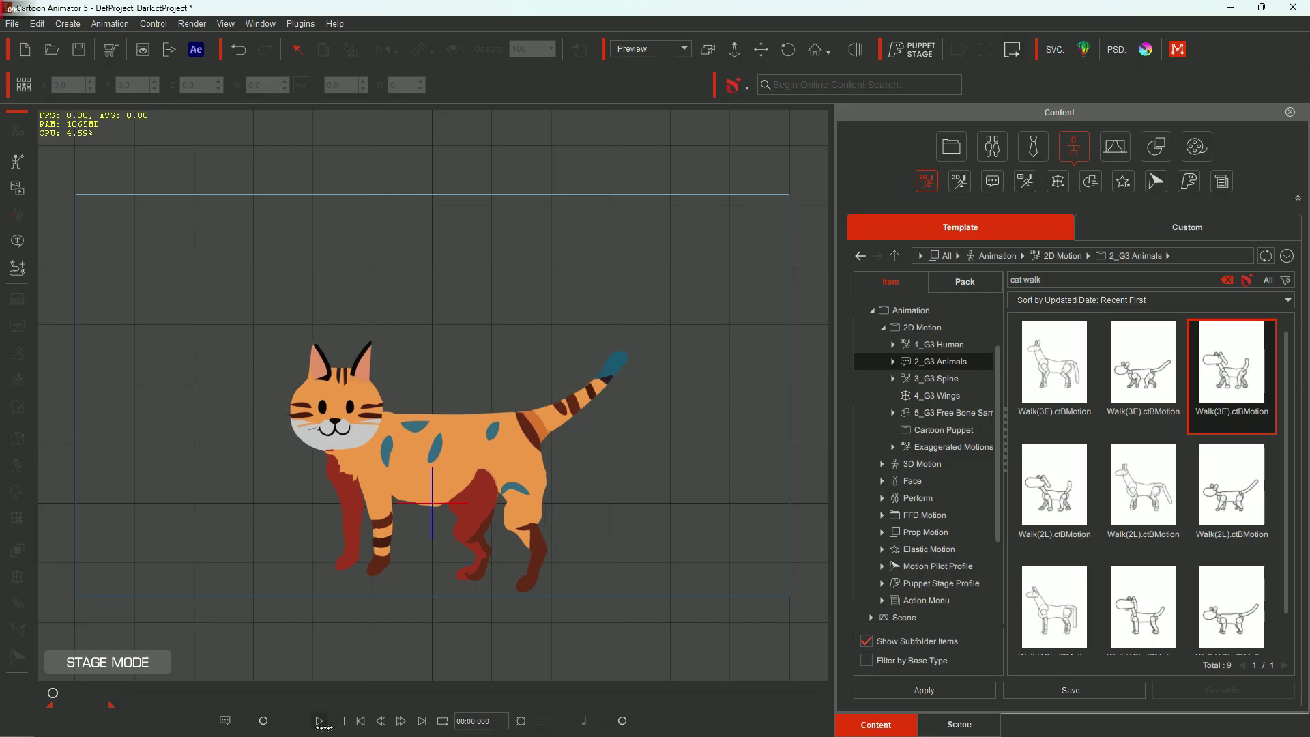
left_click(319, 721)
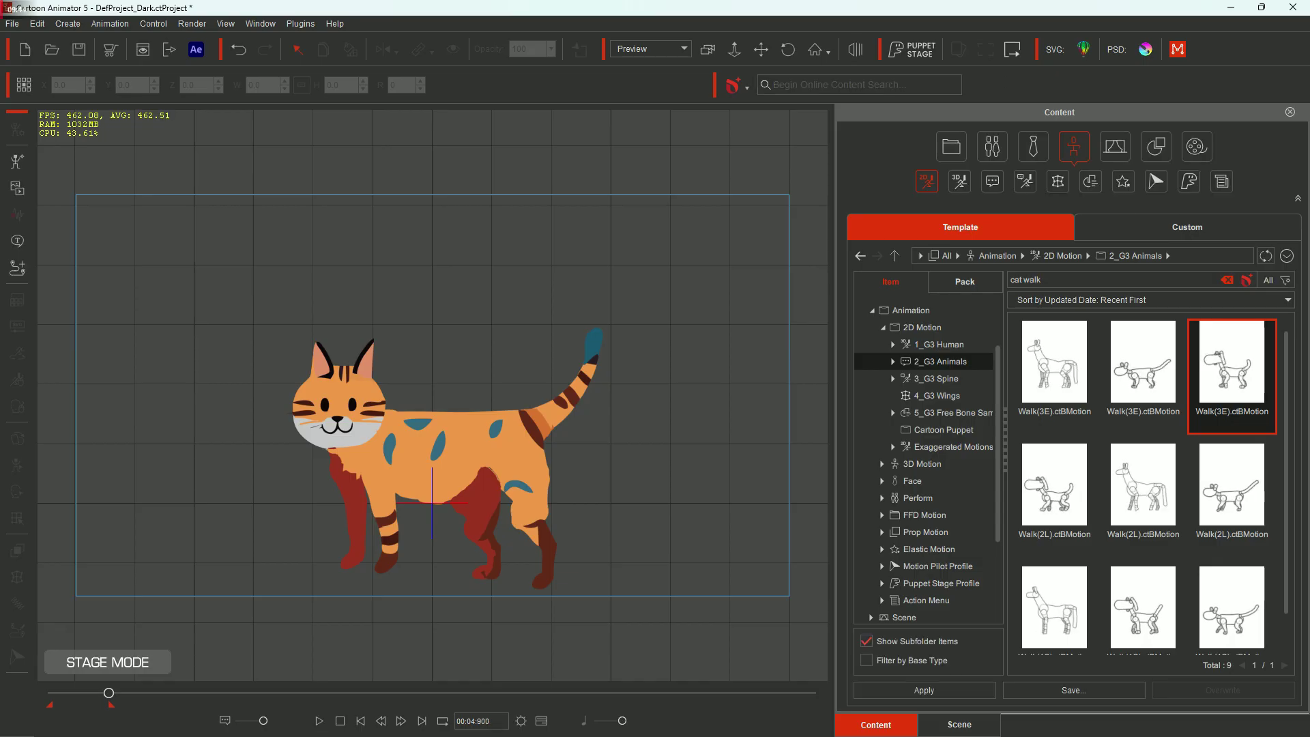
Open the Timeline, enlarge its window, and show cat0512's Motion track zoomed out so all walk clips are in view.
left_click(541, 720)
left_click(542, 720)
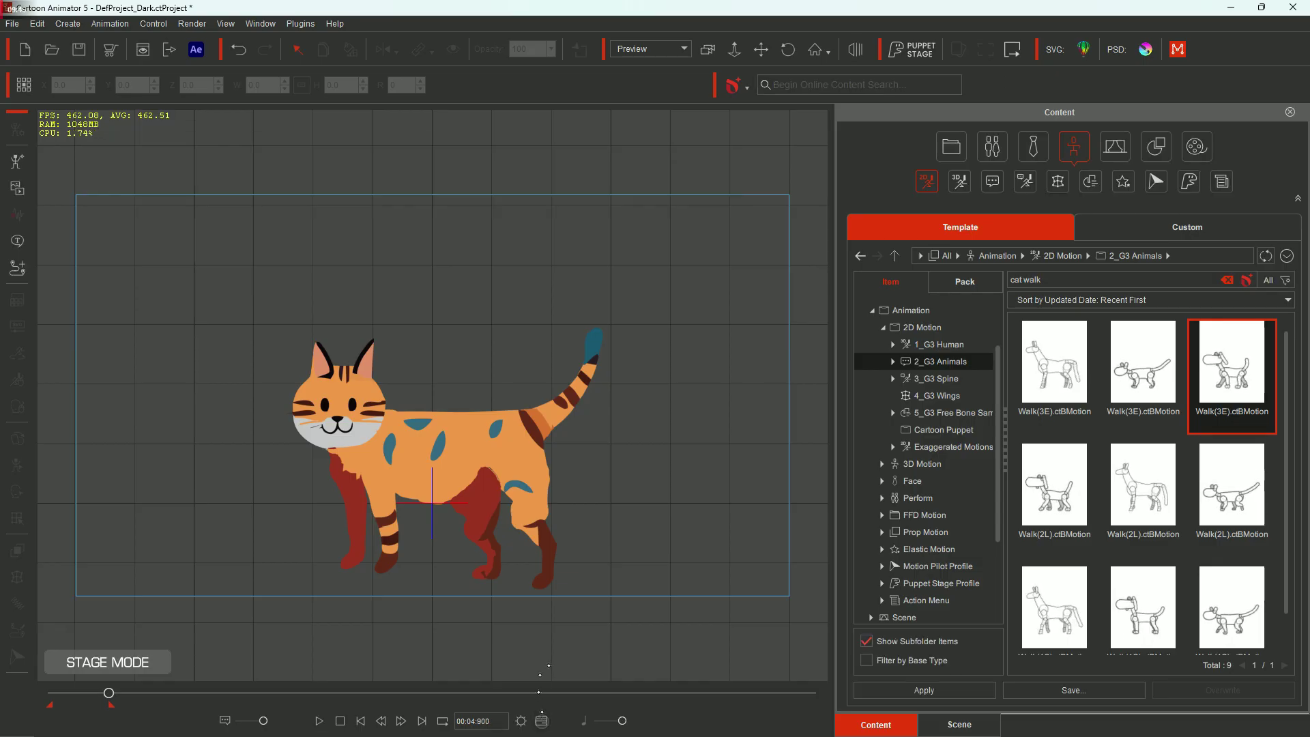
left_click(541, 720)
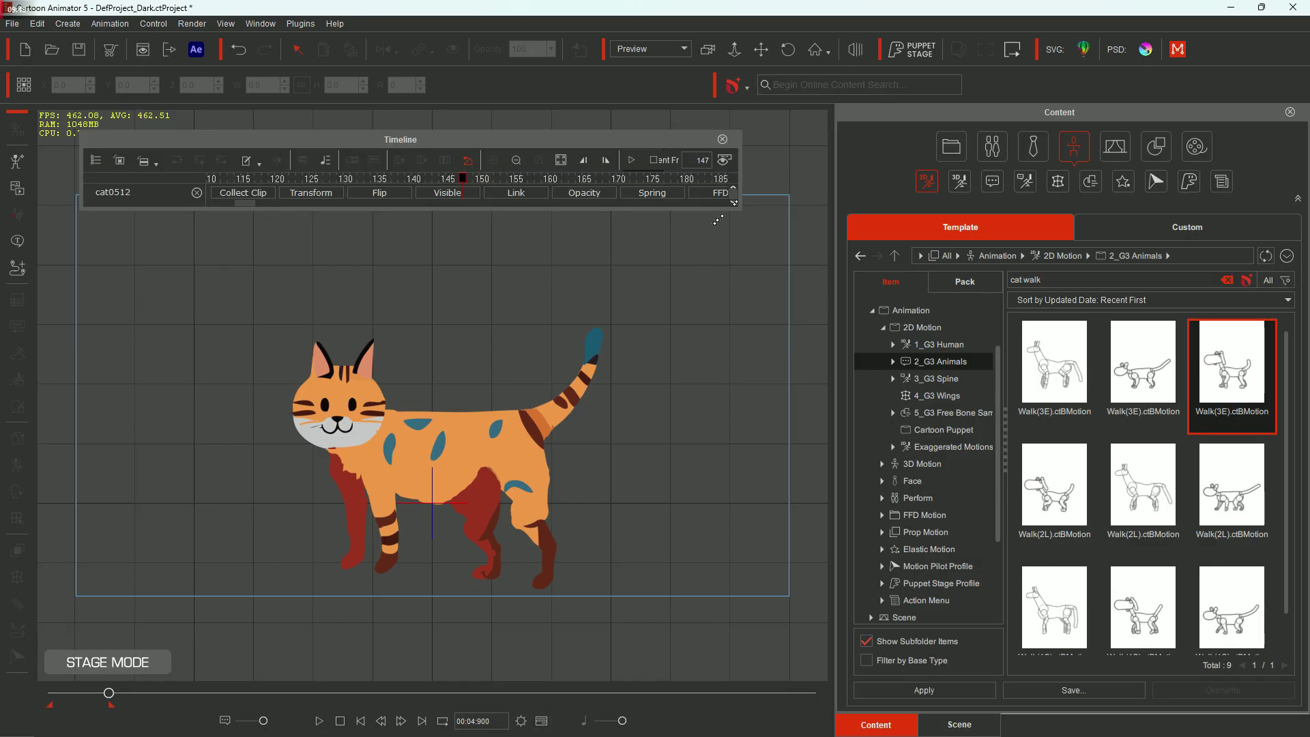
left_click_drag(696, 214, 703, 283)
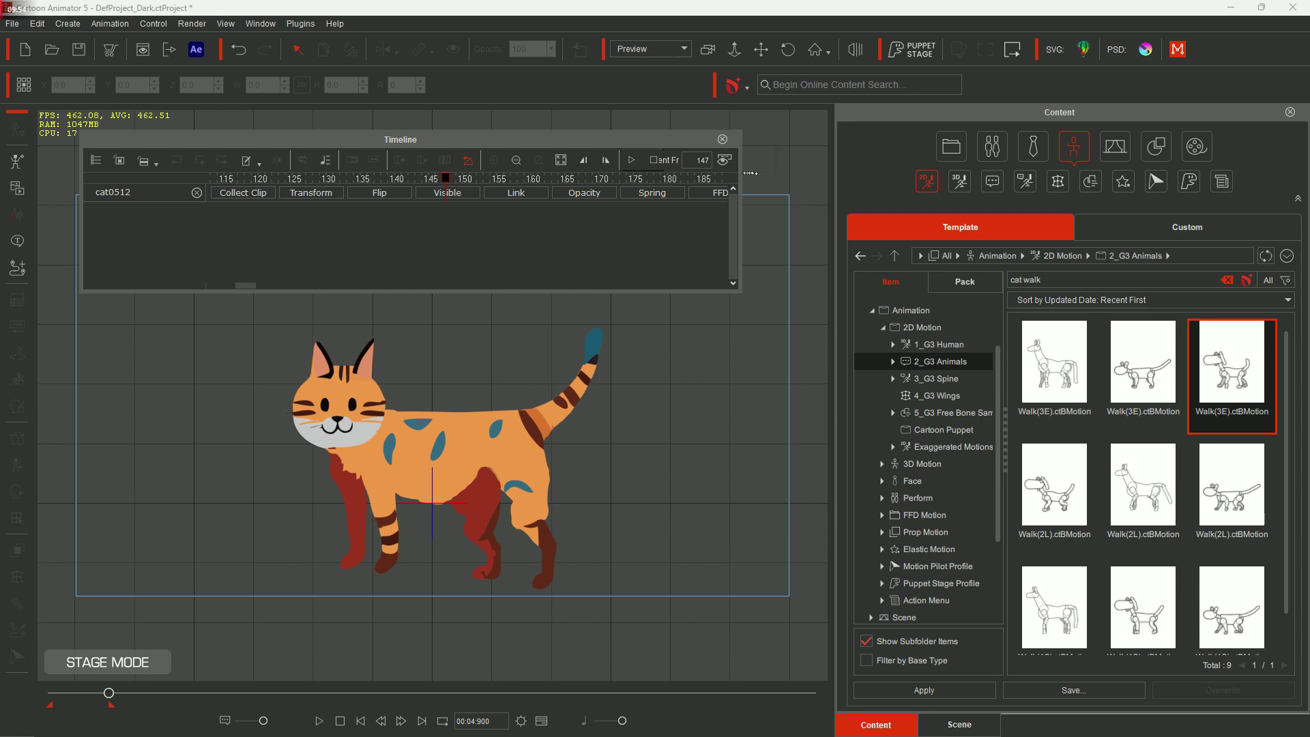
left_click_drag(741, 182, 941, 189)
left_click(788, 193)
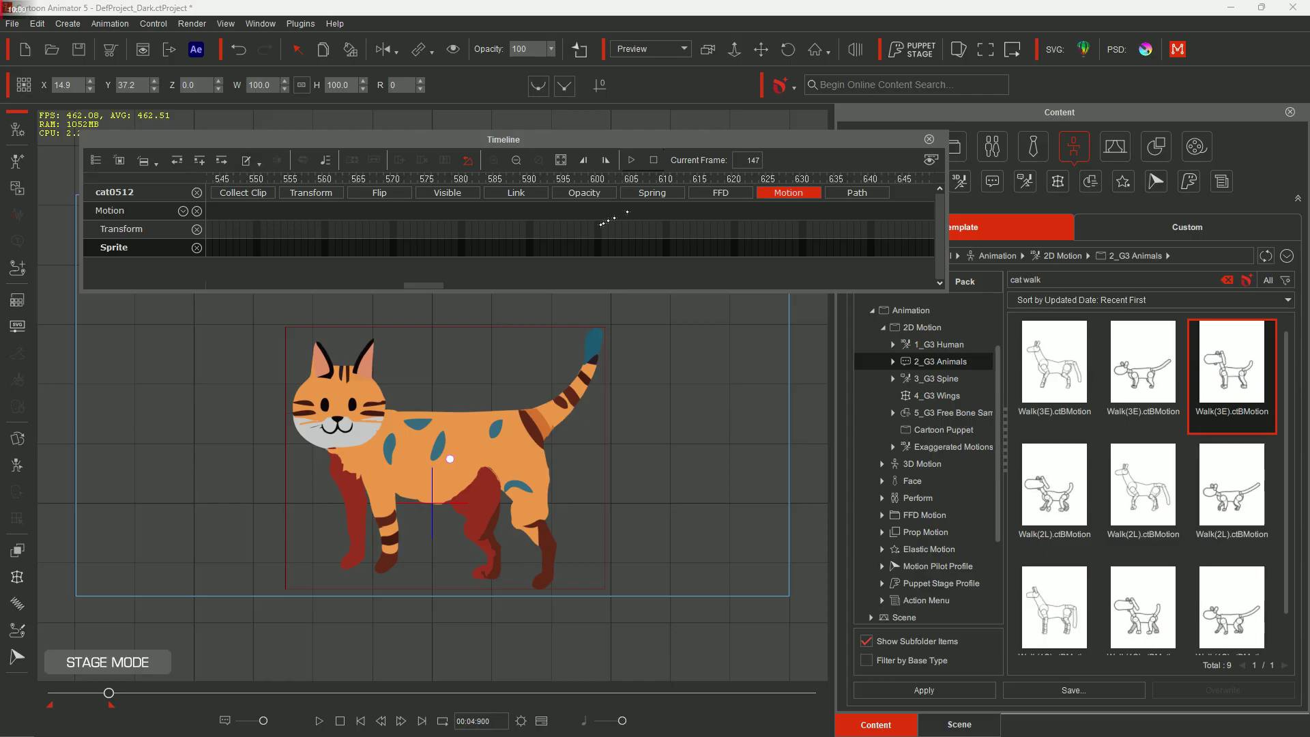
left_click_drag(451, 281, 220, 281)
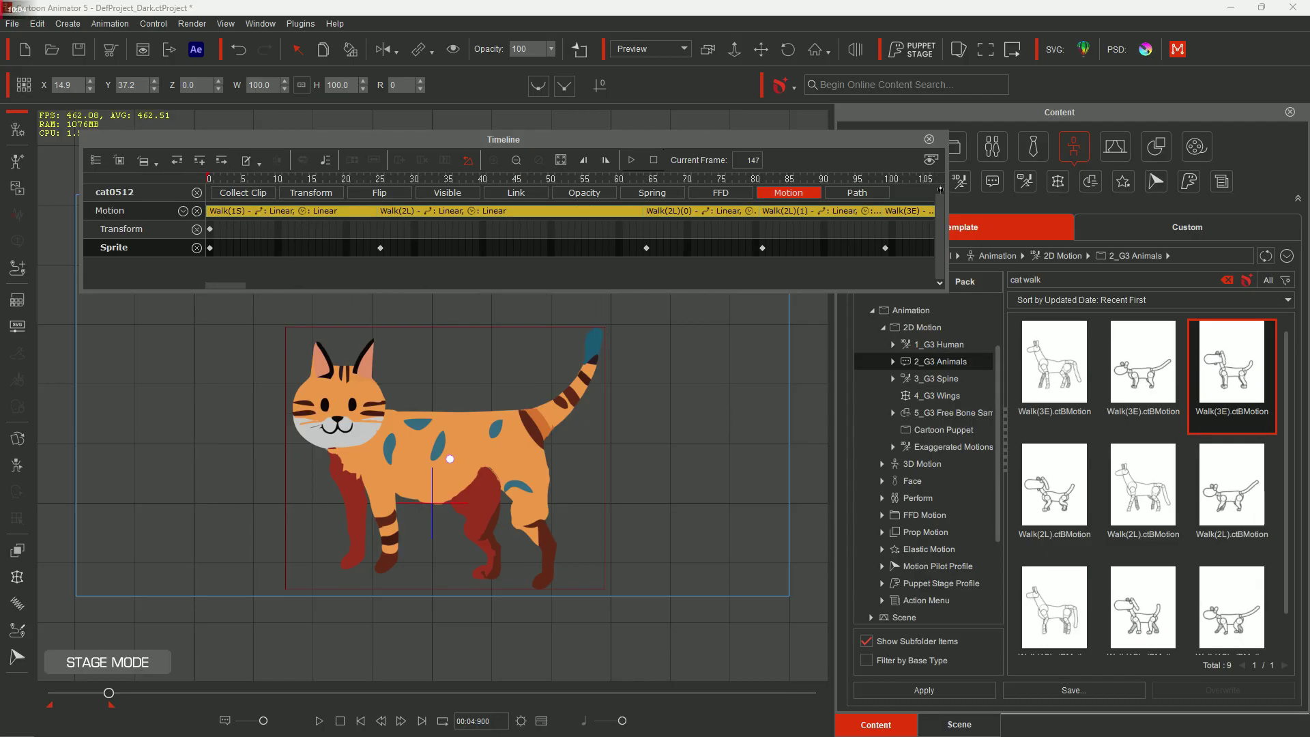
left_click(514, 159)
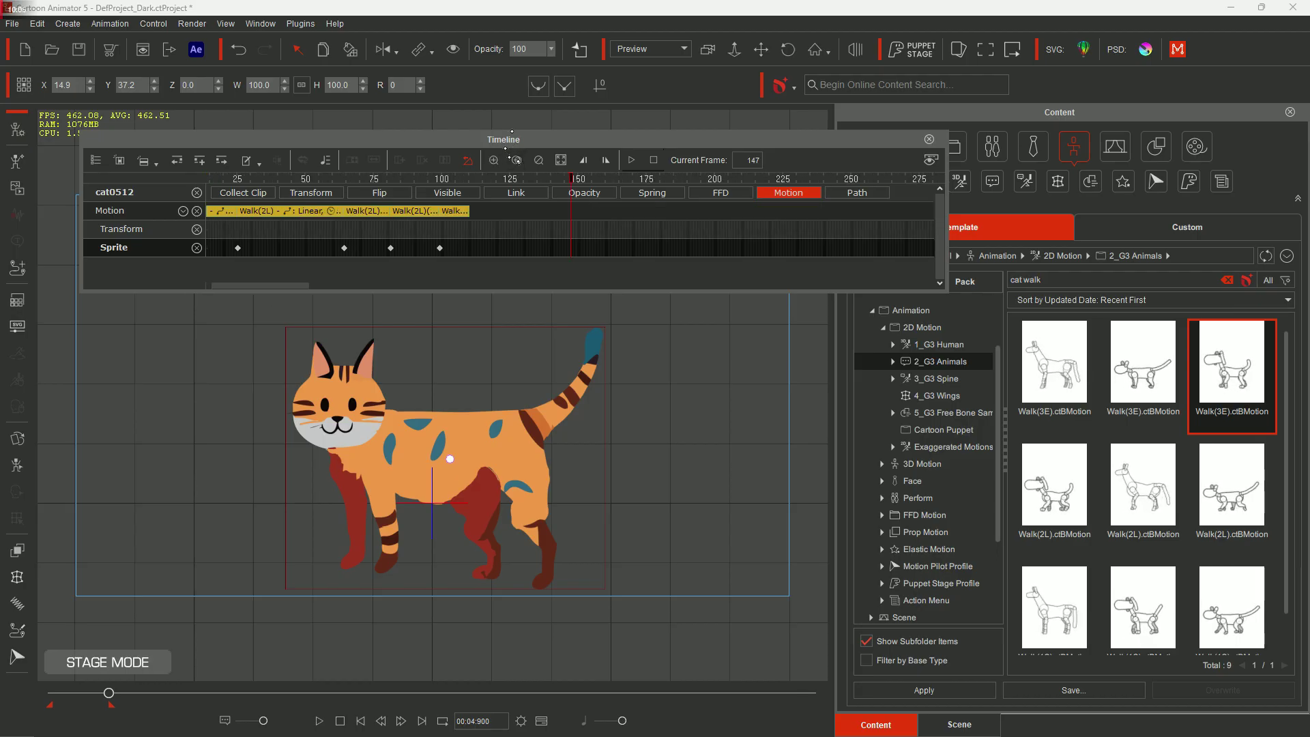
Move the Walk(3E) clip away from the others and lengthen the last two Walk(2L) clips on the Motion track.
double_click(454, 210)
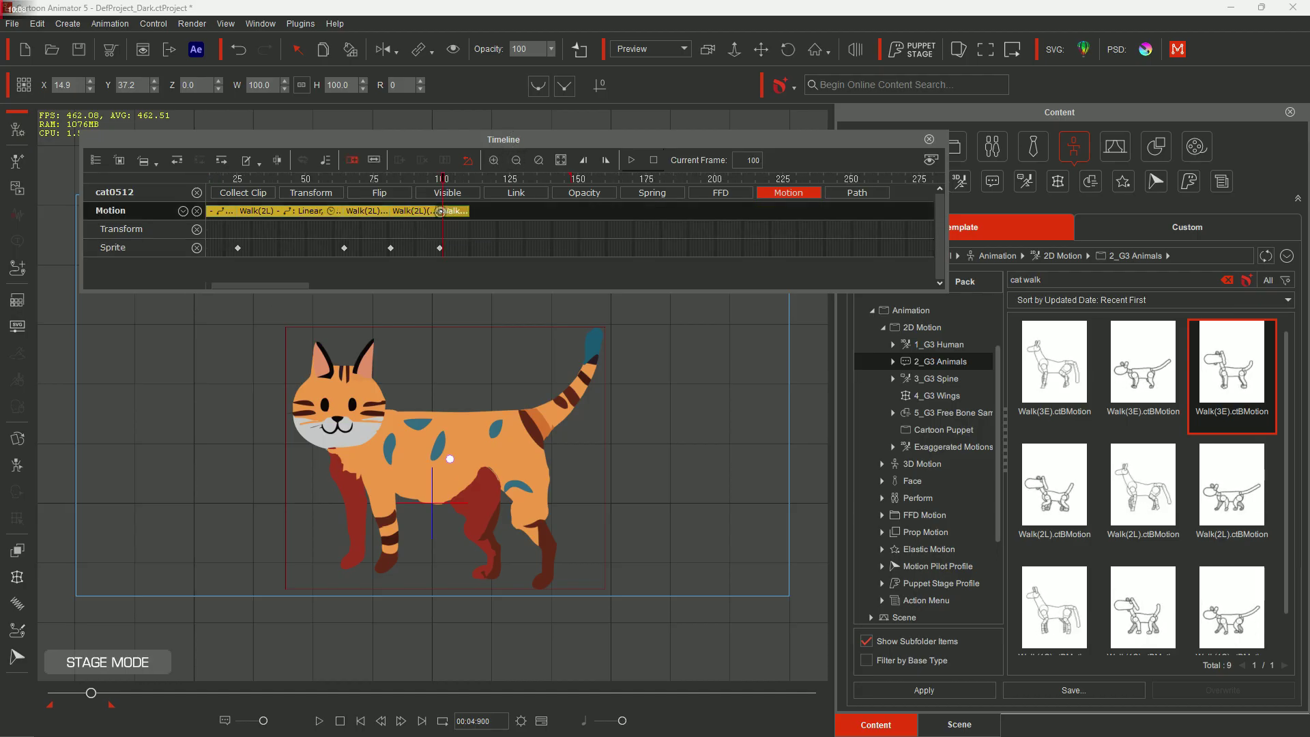
left_click(368, 211)
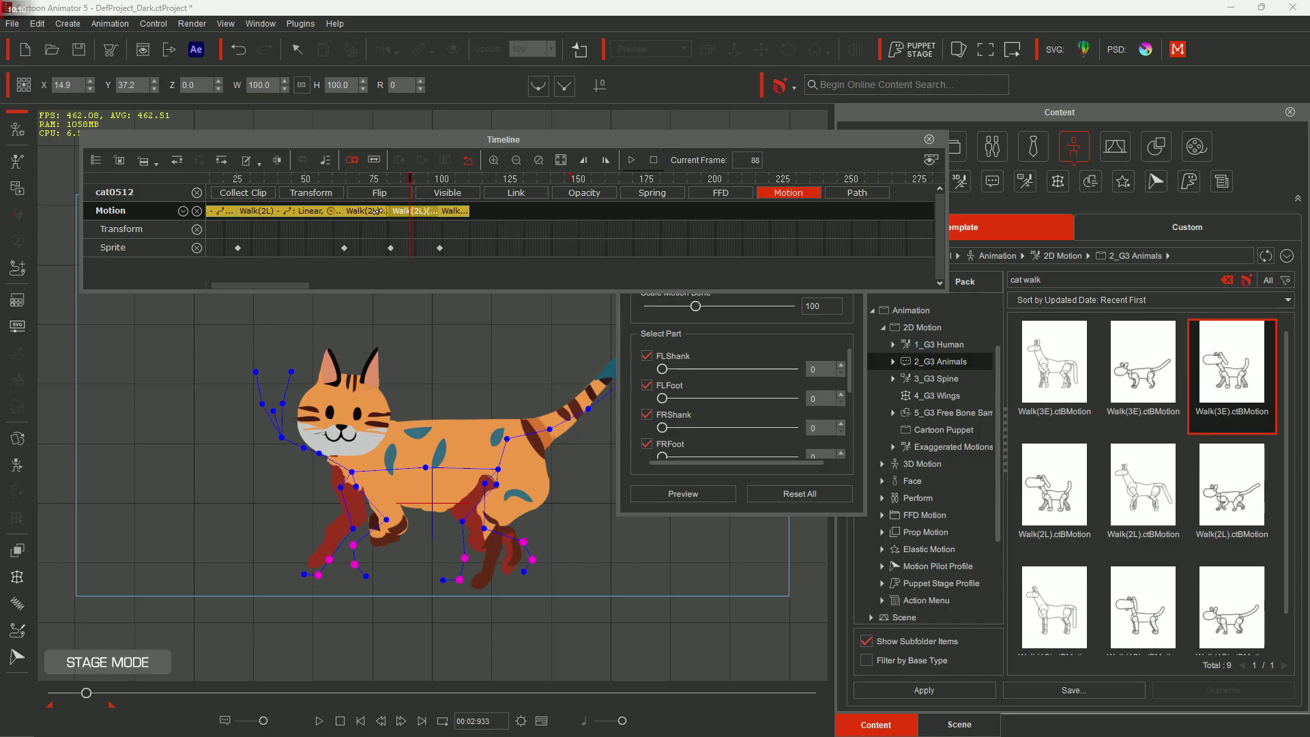
left_click(309, 210)
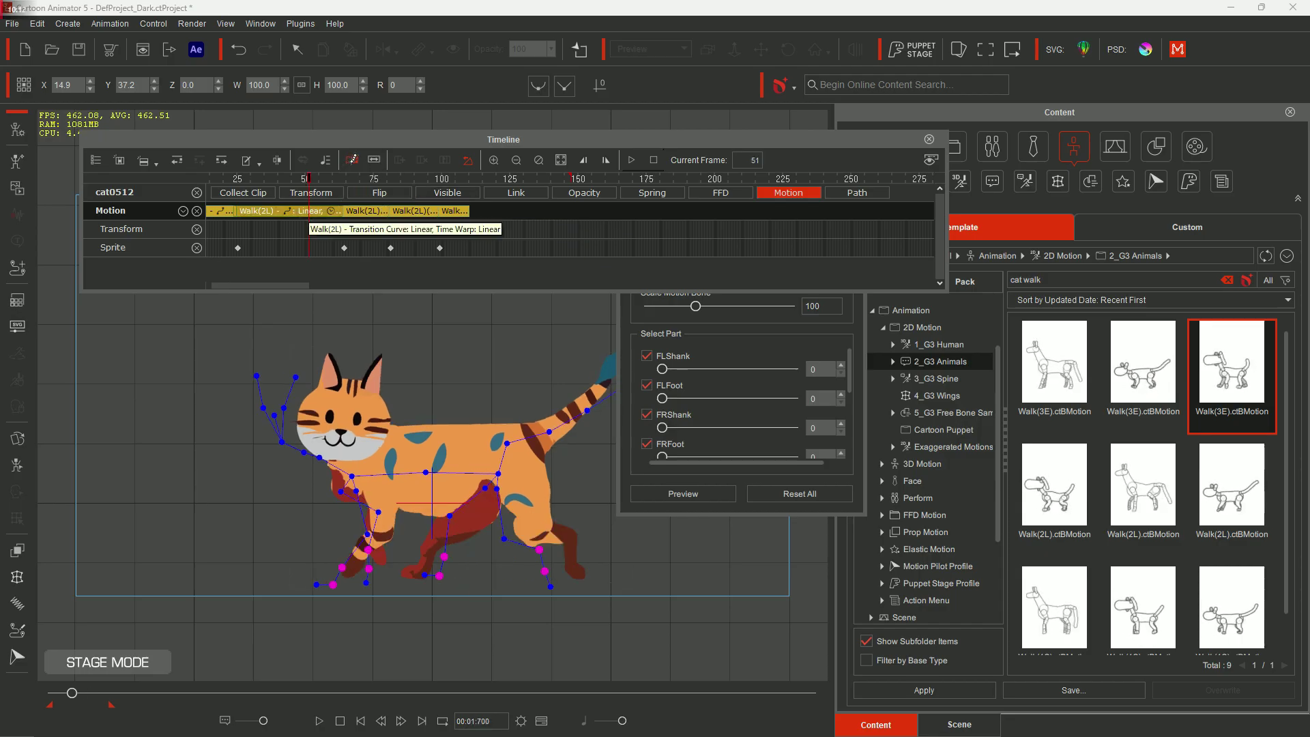
left_click(384, 212)
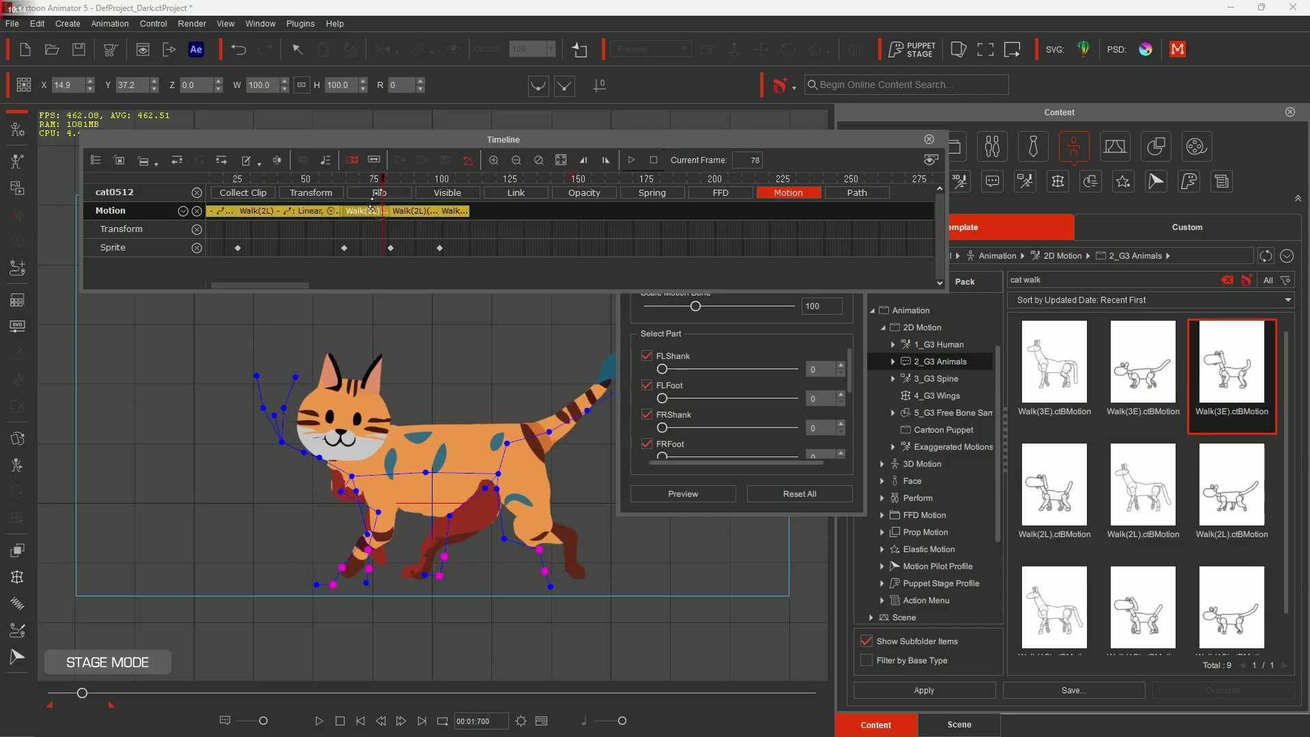
left_click(367, 211)
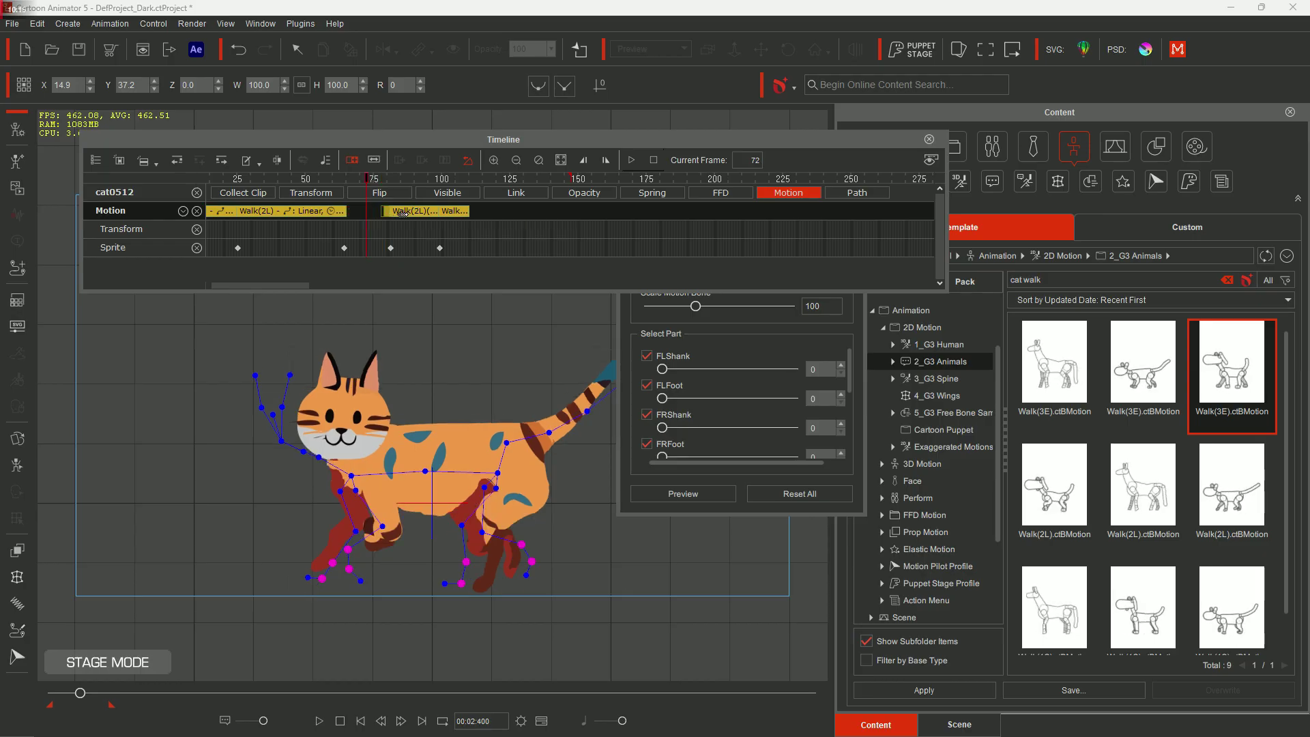
left_click_drag(456, 212, 574, 213)
left_click_drag(477, 212, 705, 213)
left_click(517, 212)
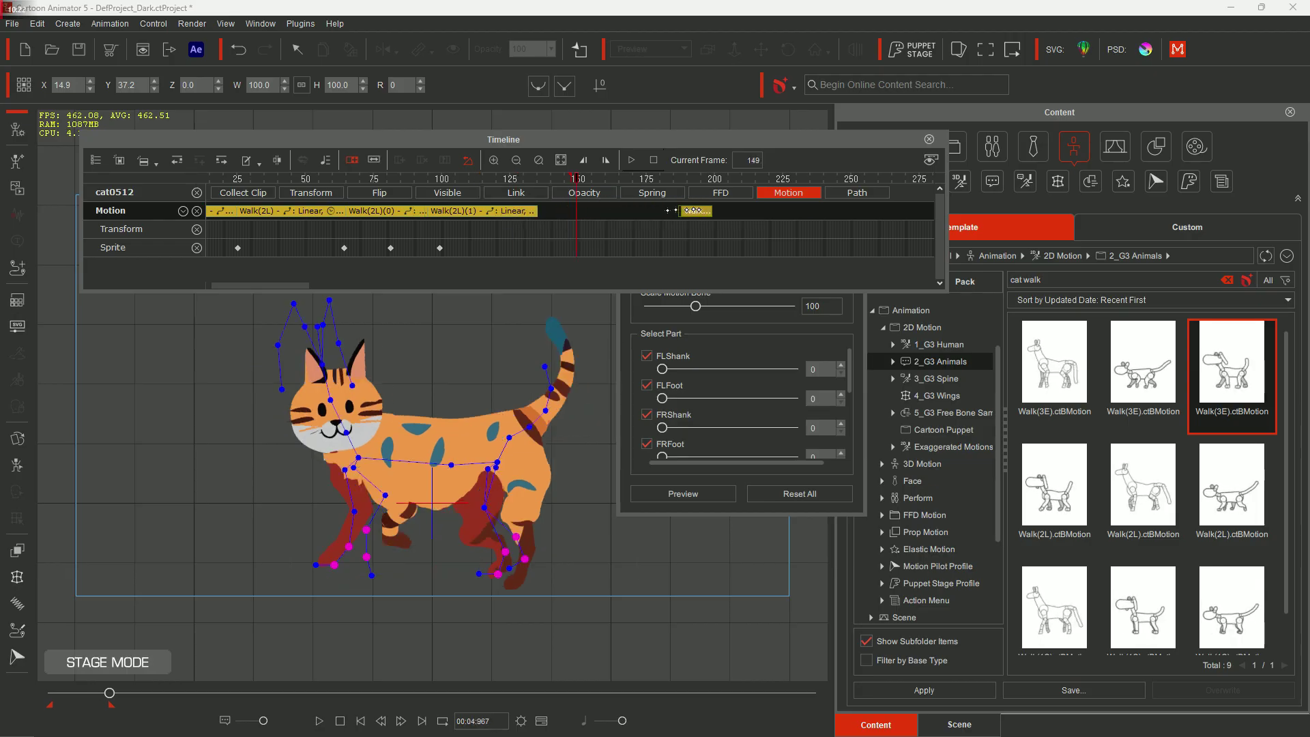
Finish lengthening the Walk(2L) clips and place the Walk(3E) clip directly after Walk(2L)(1).
left_click(511, 212)
mouse_move(520, 213)
left_mouse_down()
mouse_move(569, 212)
mouse_move(520, 212)
left_mouse_up()
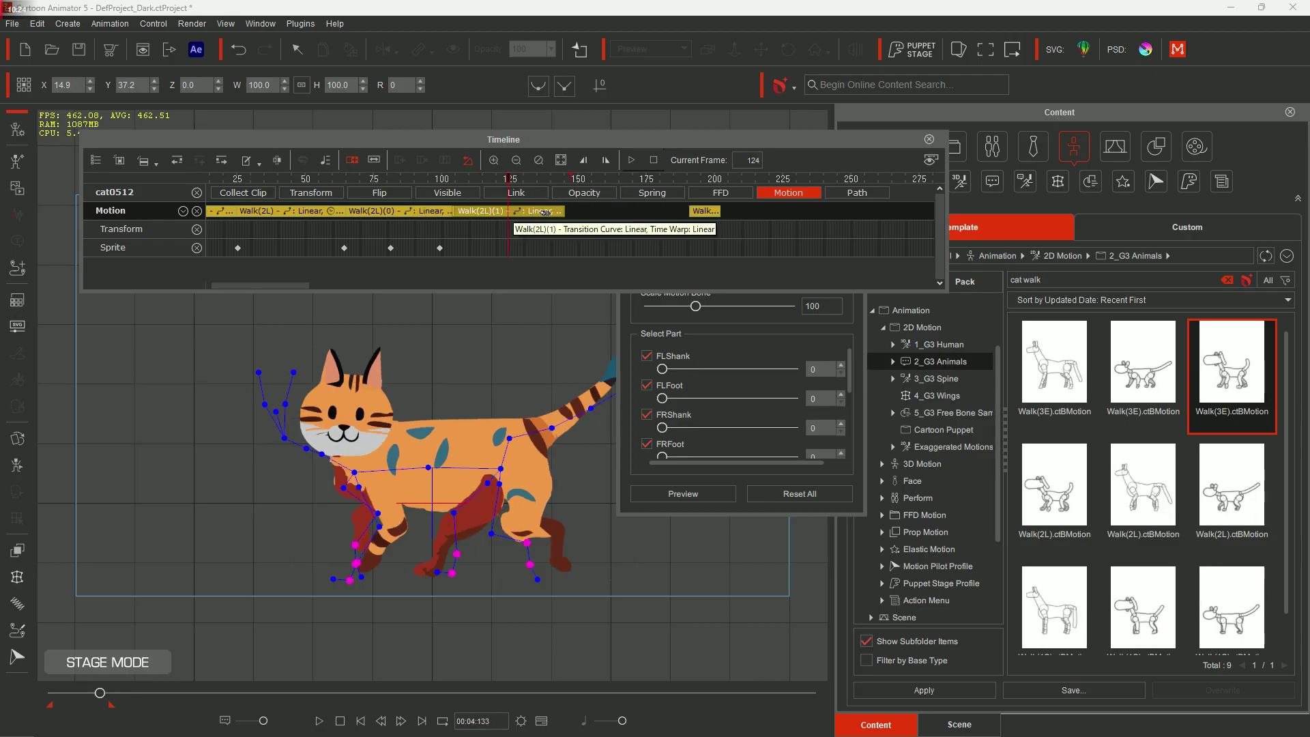
left_click(541, 212)
left_click_drag(705, 212, 579, 212)
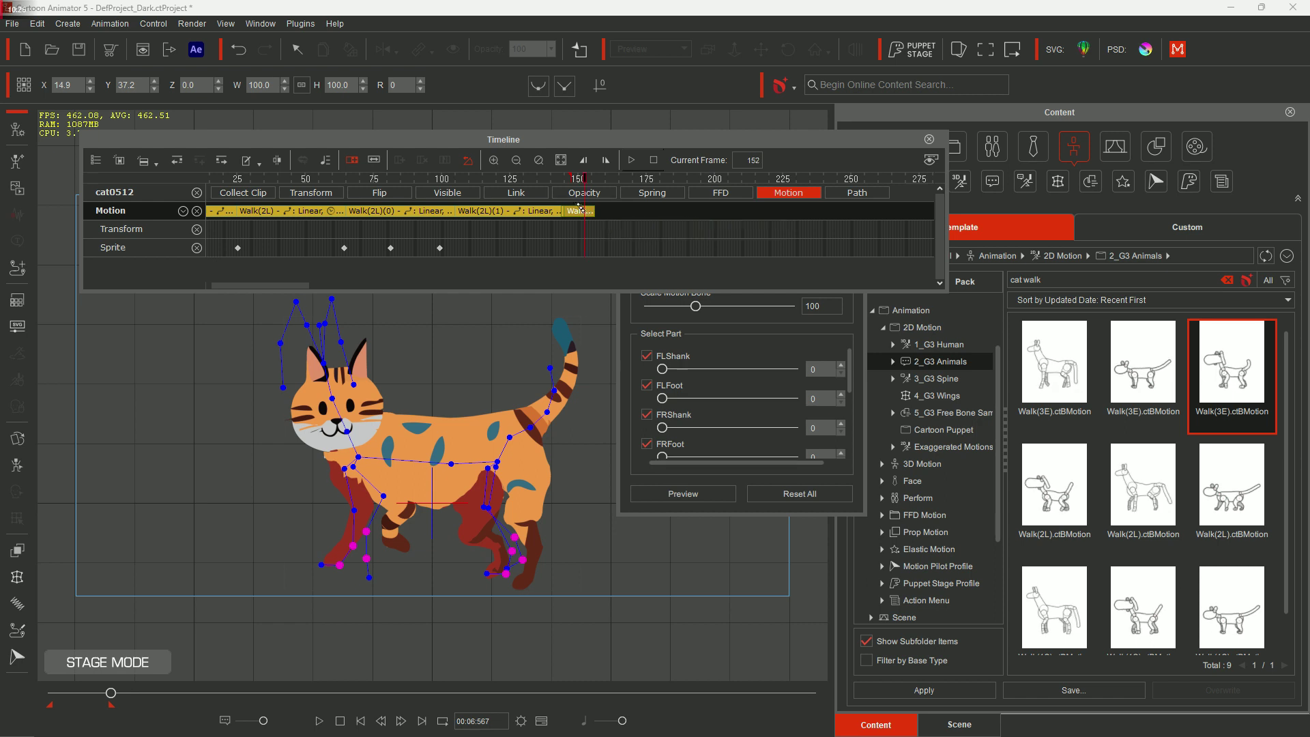
left_click(585, 212)
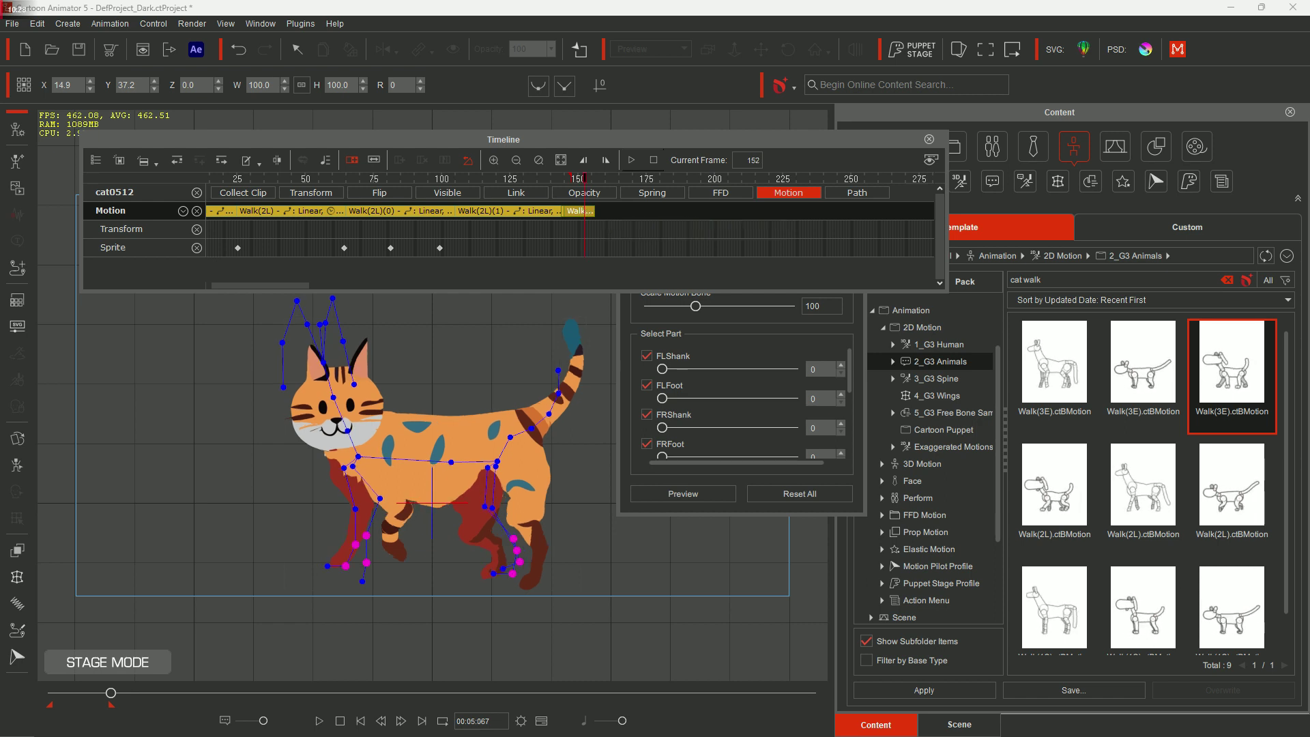
Turn on looped playback, play the lengthened walk, and stop it back at the first frame.
left_click(442, 721)
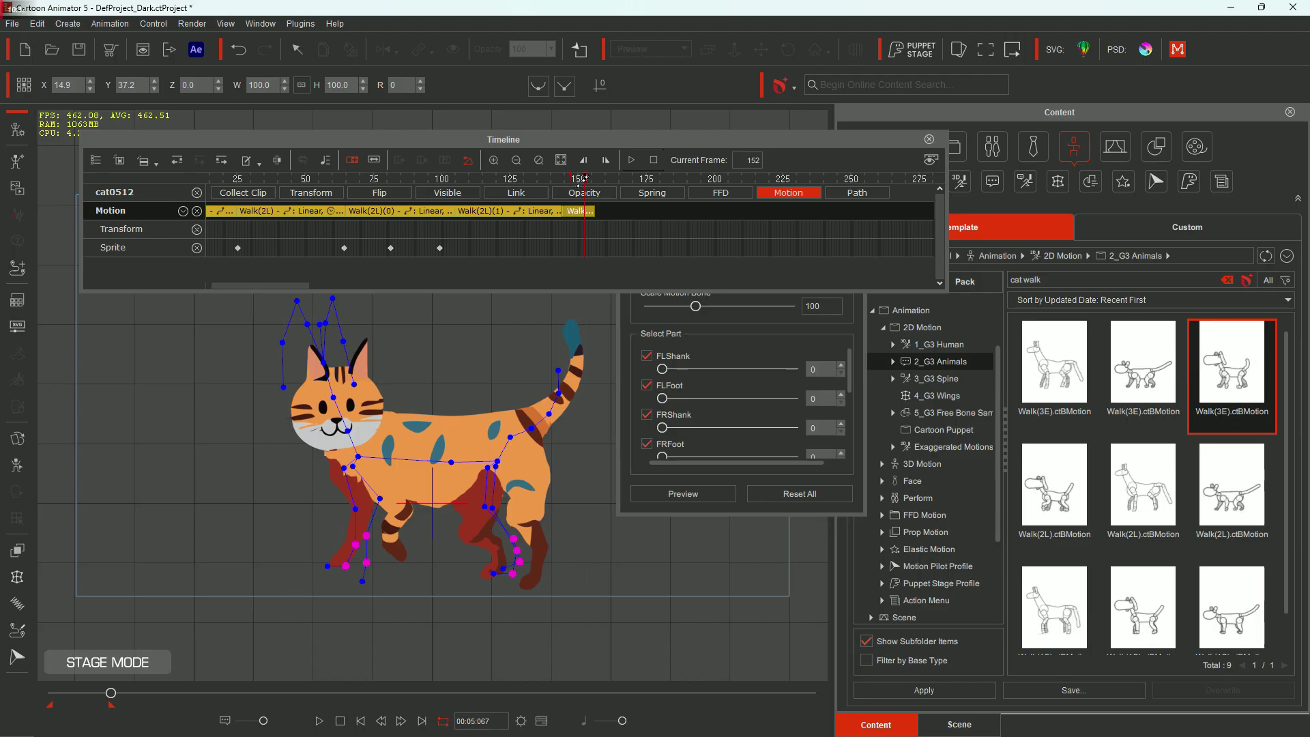
left_click(318, 721)
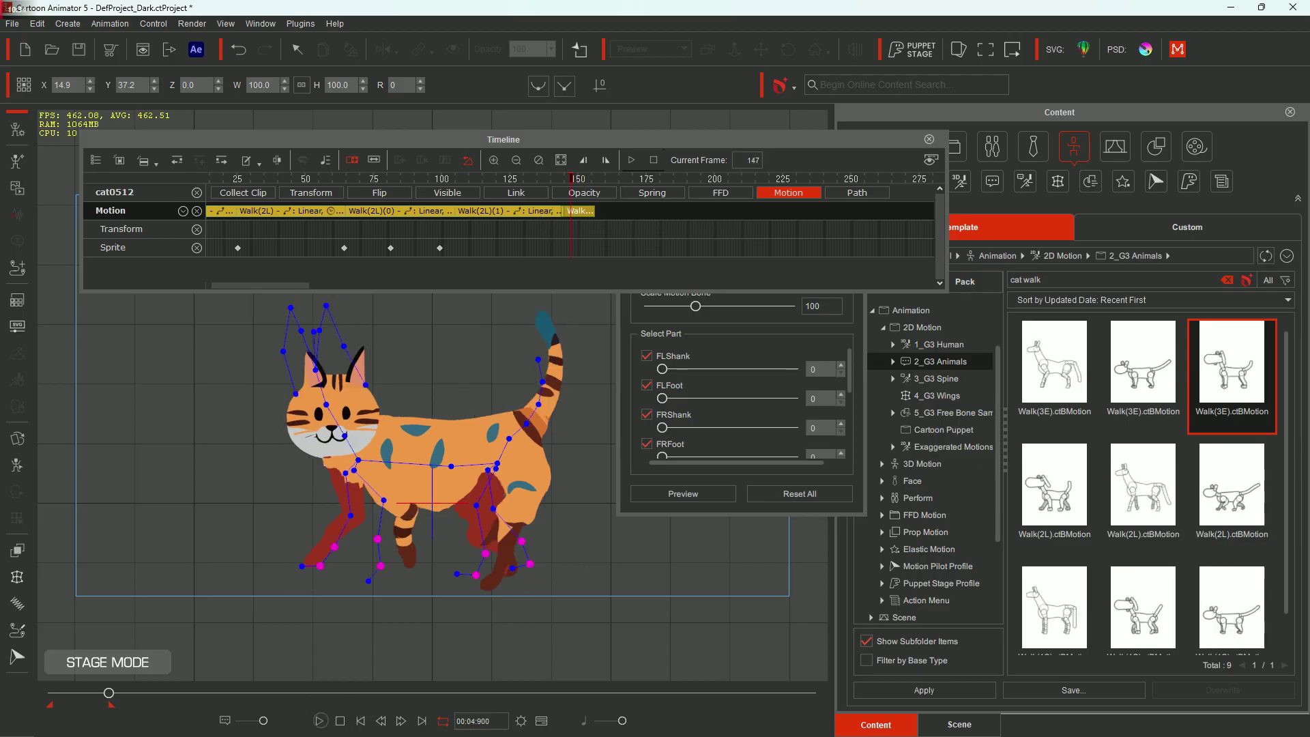
left_click(319, 720)
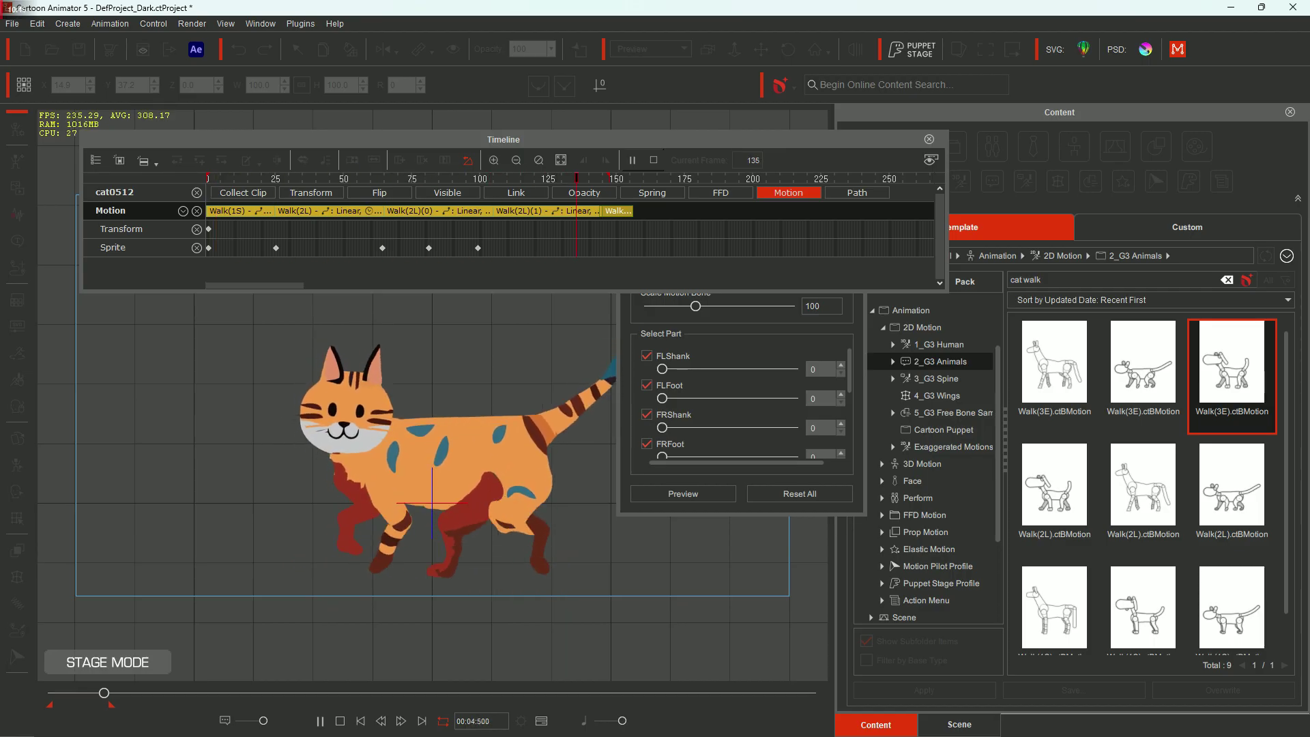
left_click(340, 721)
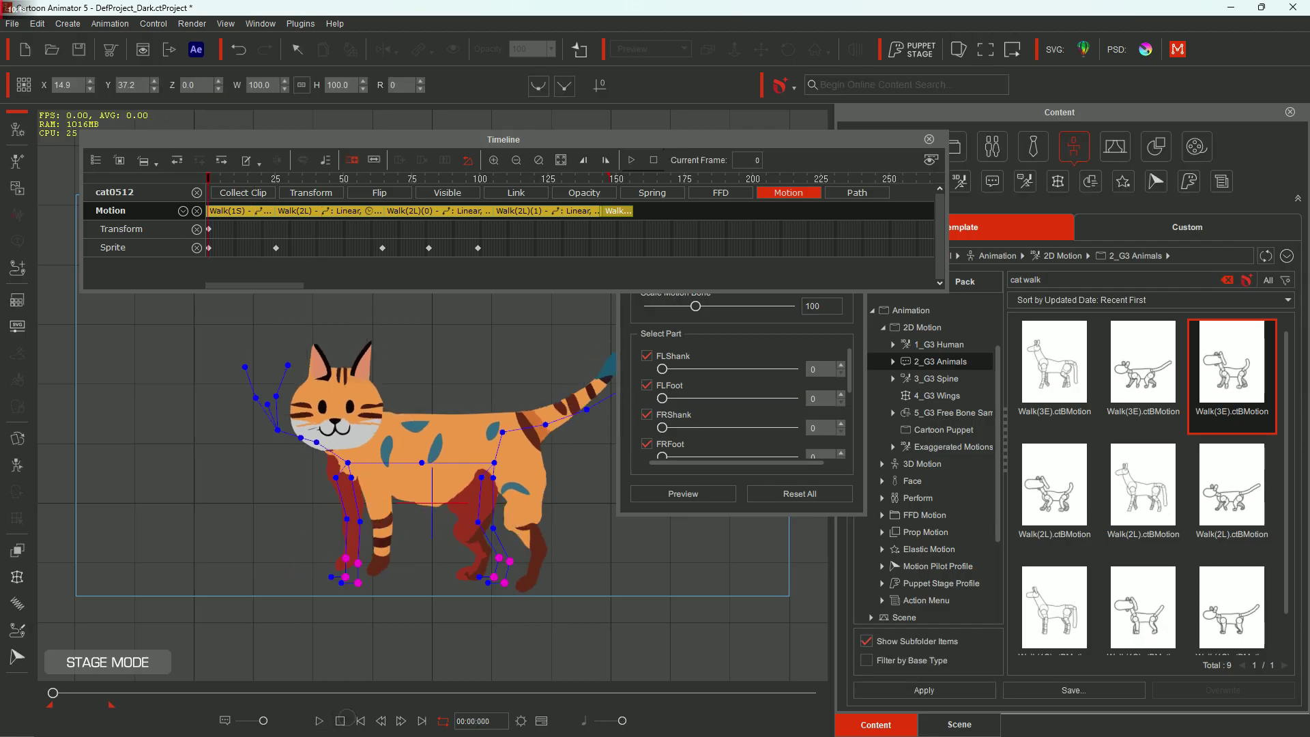
Extend the playback range beyond the relocated Walk(3E) clip and play the complete walk.
left_click(110, 706)
left_click_drag(130, 702, 130, 704)
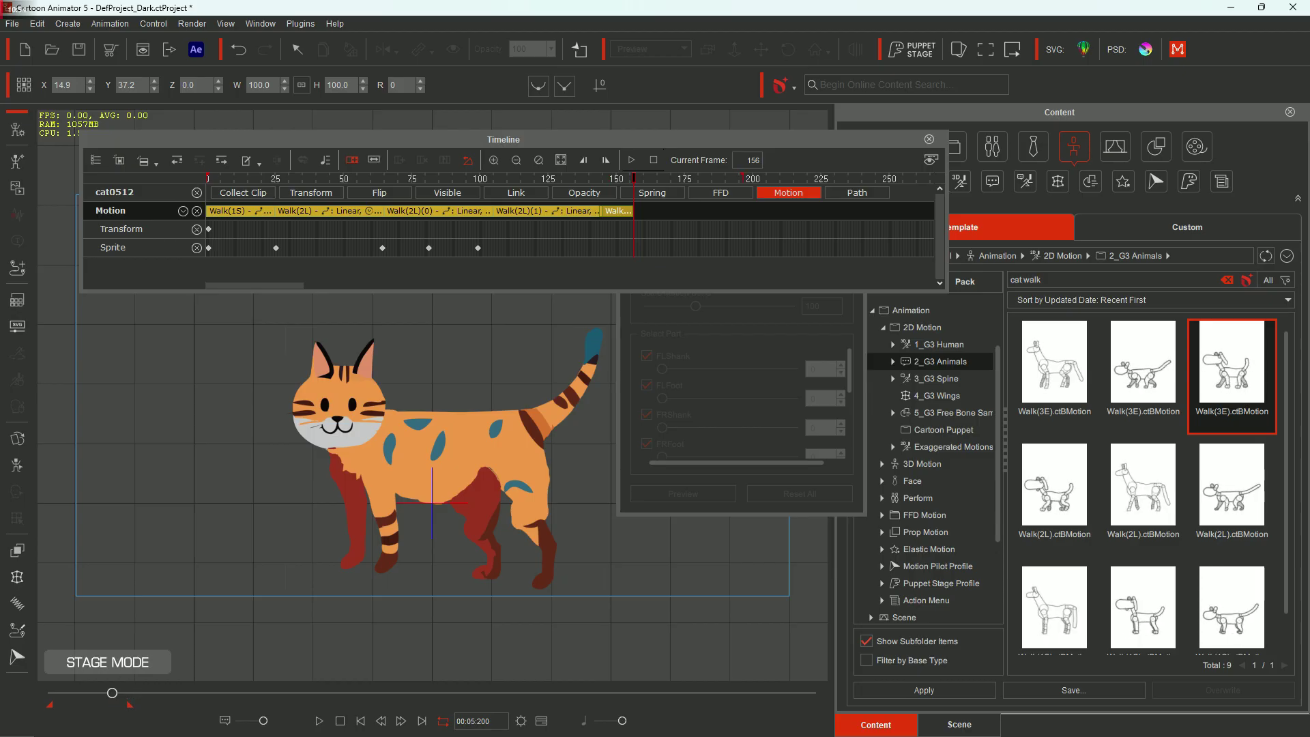
left_click(319, 720)
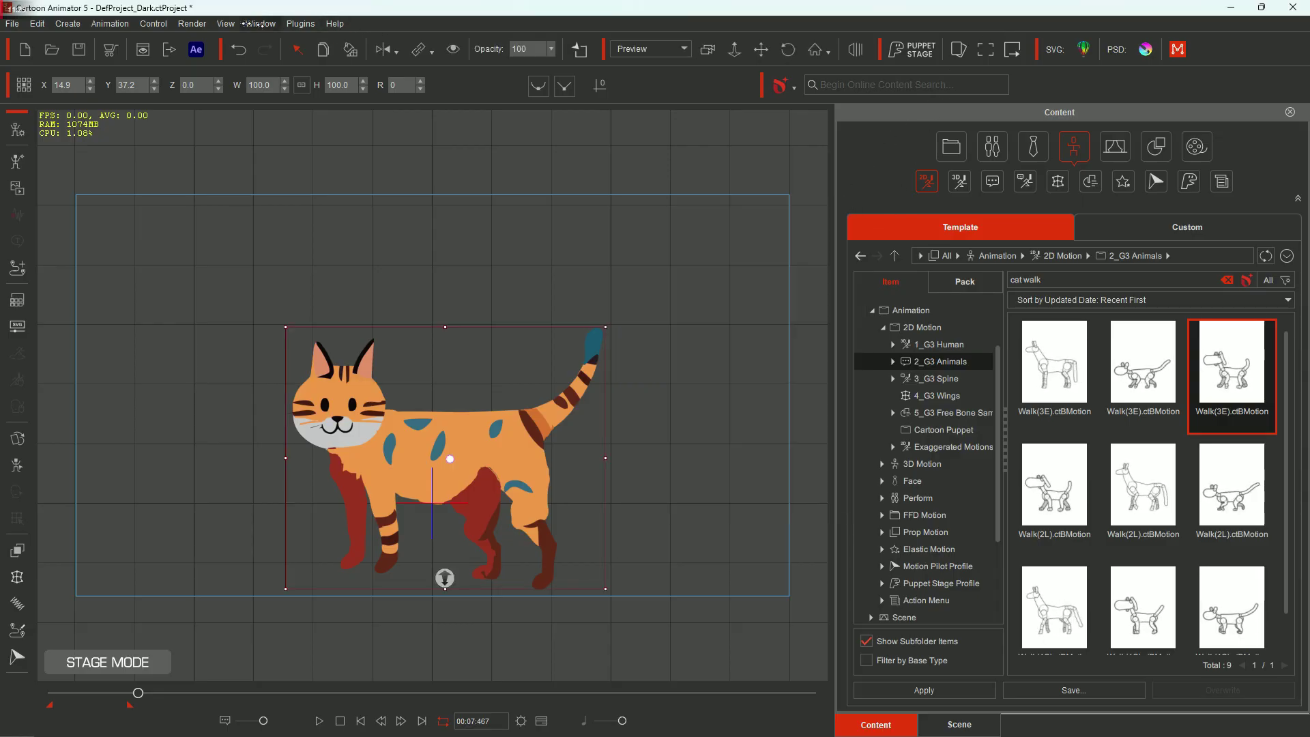
Open the video render settings, review the video formats, and switch to image output with the GIF sequence format.
left_click(192, 24)
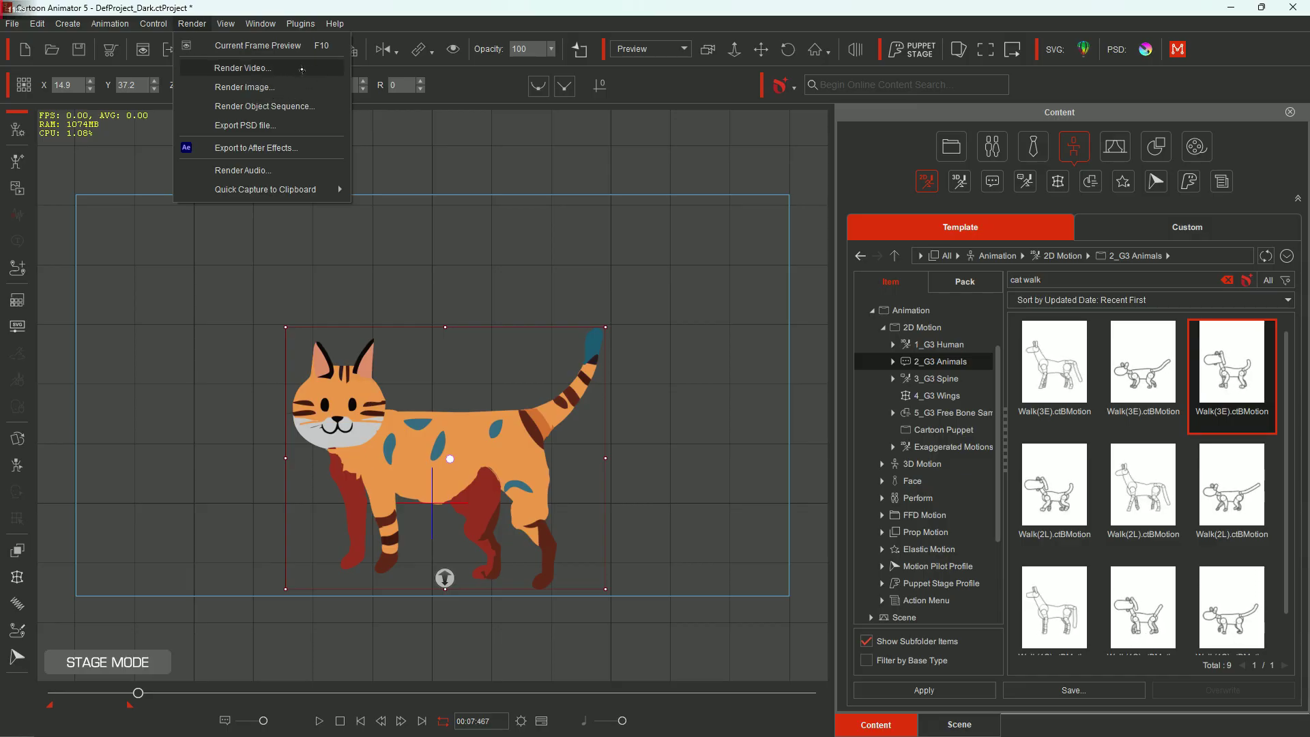
left_click(302, 69)
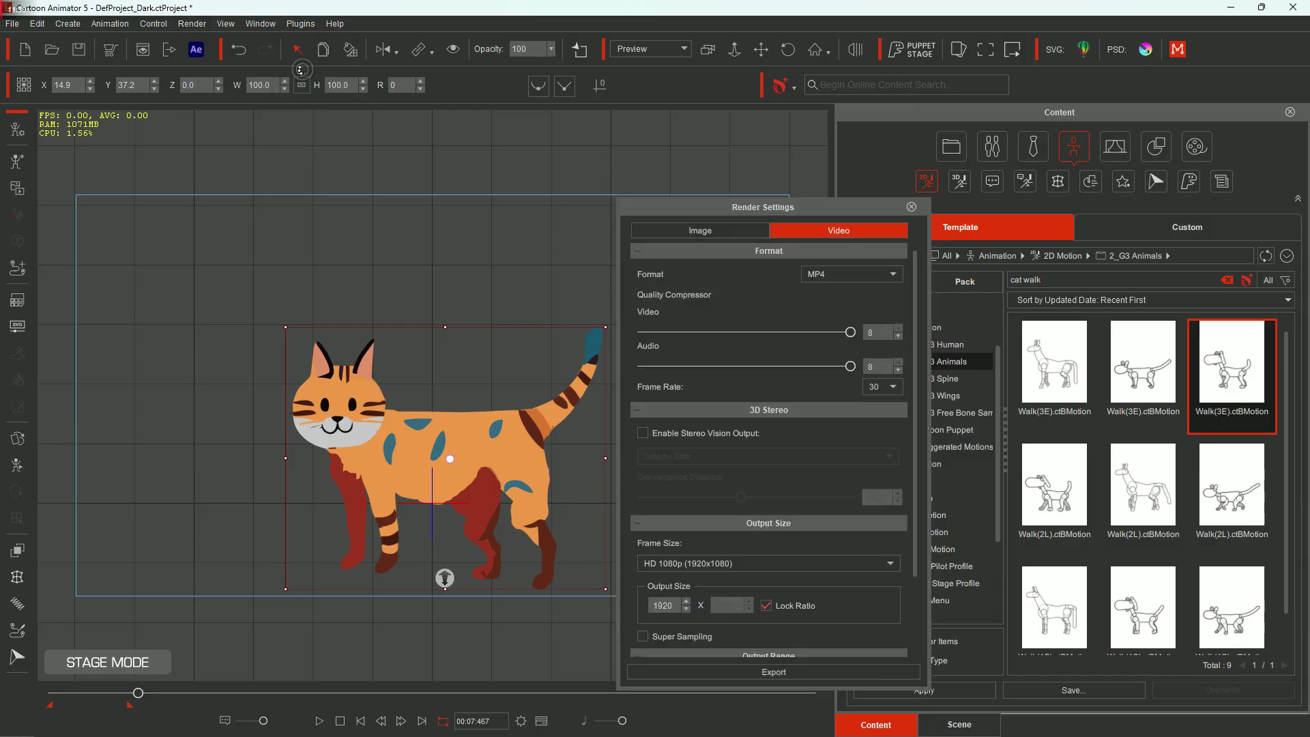
left_click(870, 275)
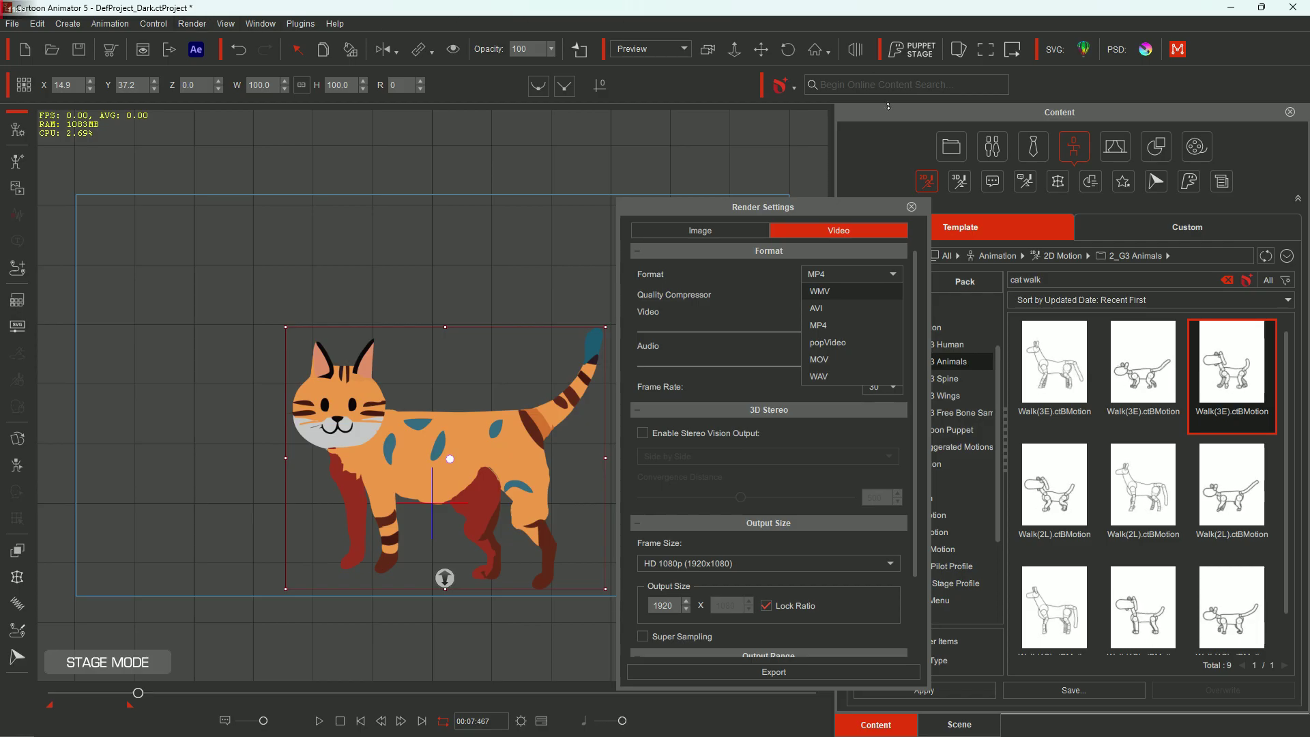
left_click(700, 231)
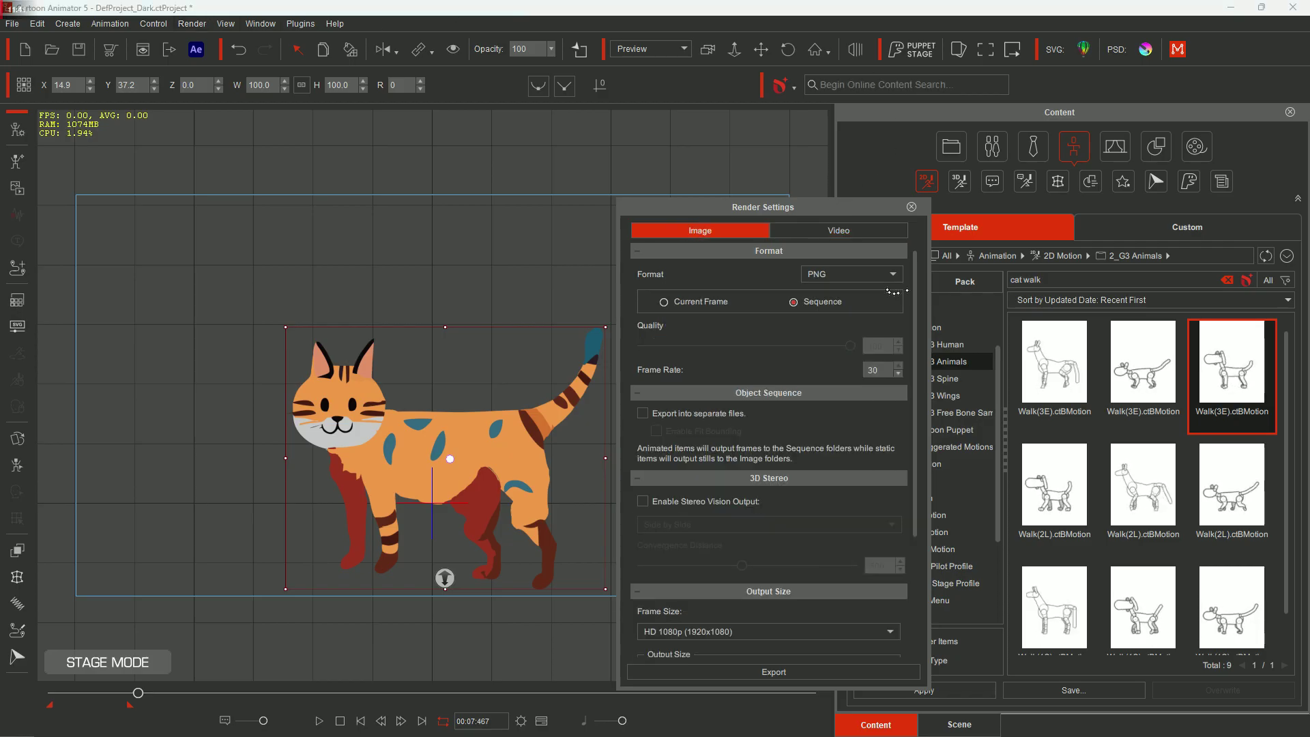
left_click(880, 274)
left_click(819, 342)
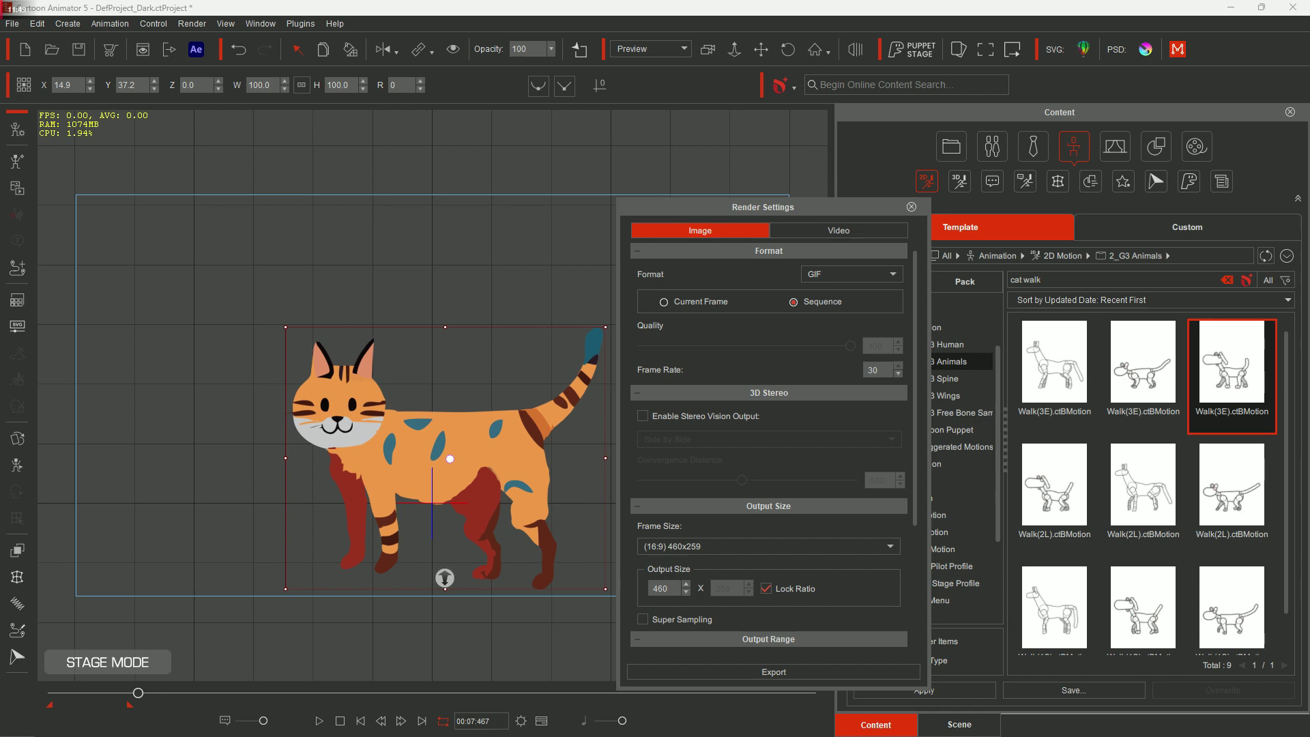
Collapse the output range, review the GIF loop and transparency options, close the render settings without exporting, and show the desktop.
left_click_drag(821, 205, 816, 71)
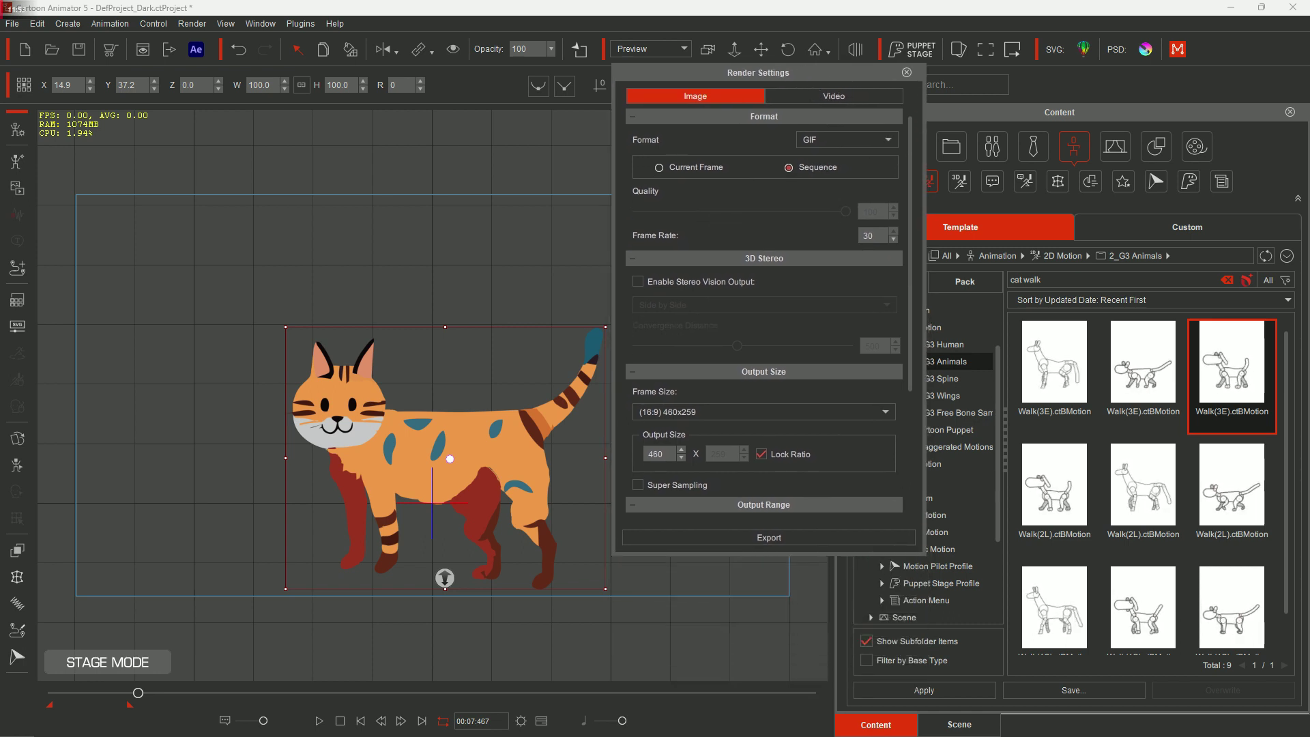
left_click(808, 558)
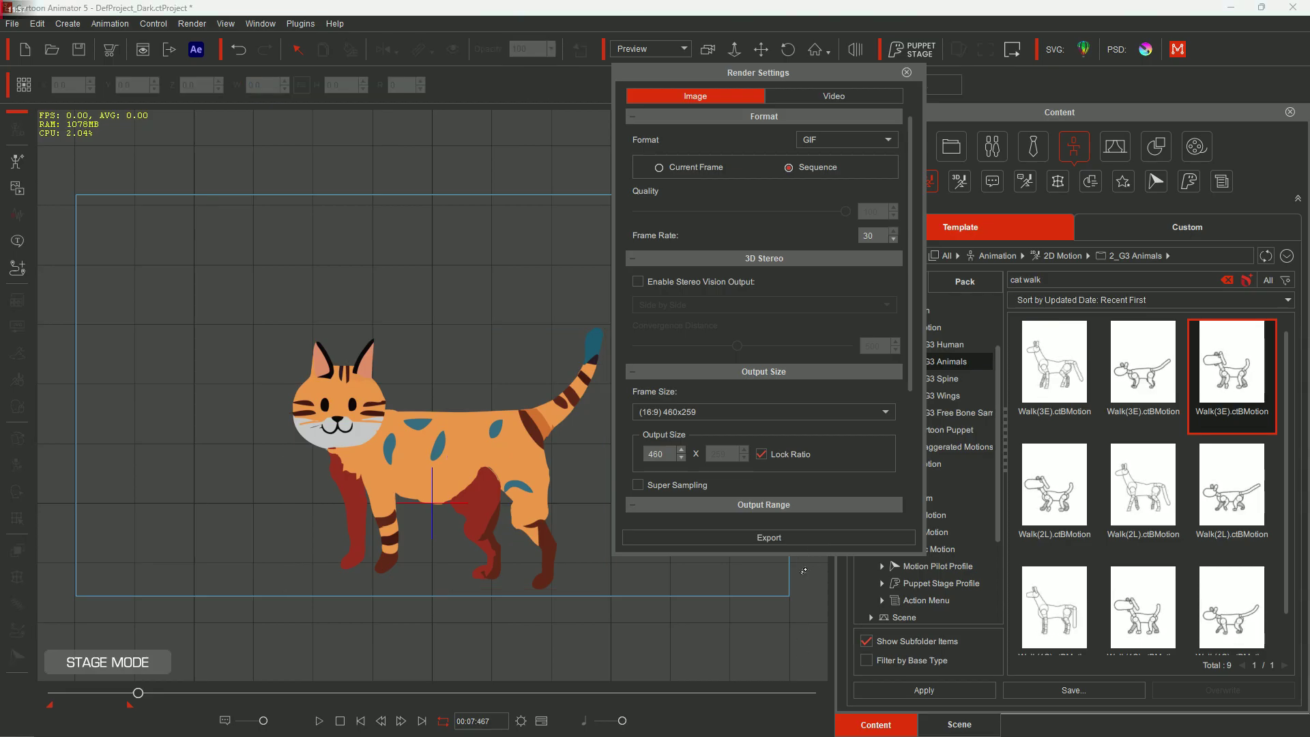
left_click(797, 505)
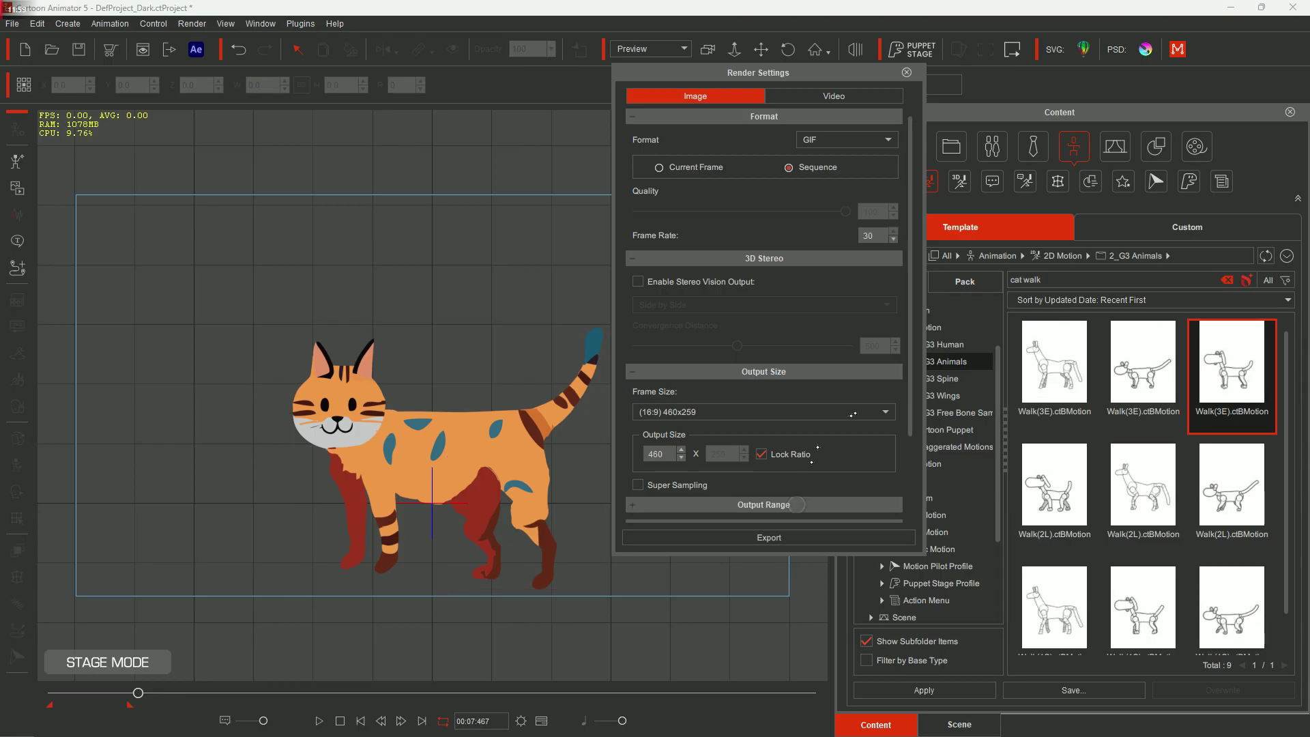
scroll(906, 525, "down", 3)
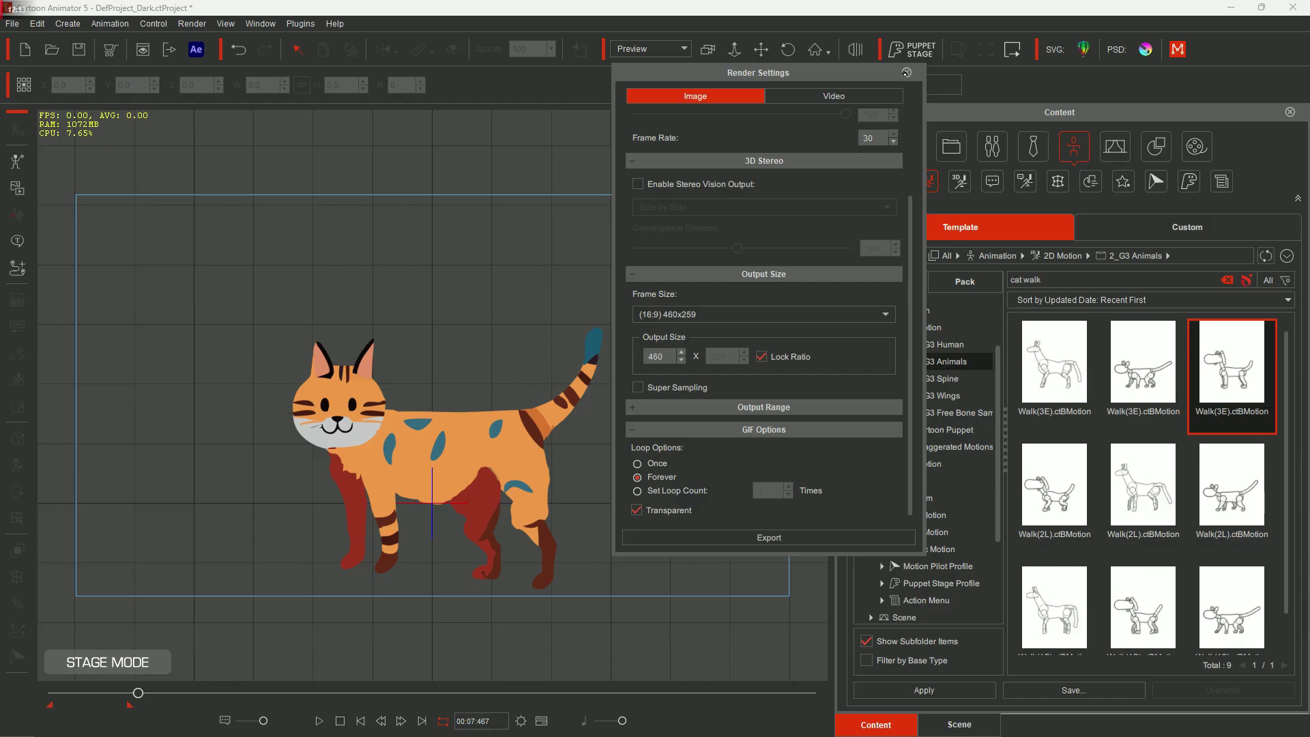
left_click(905, 72)
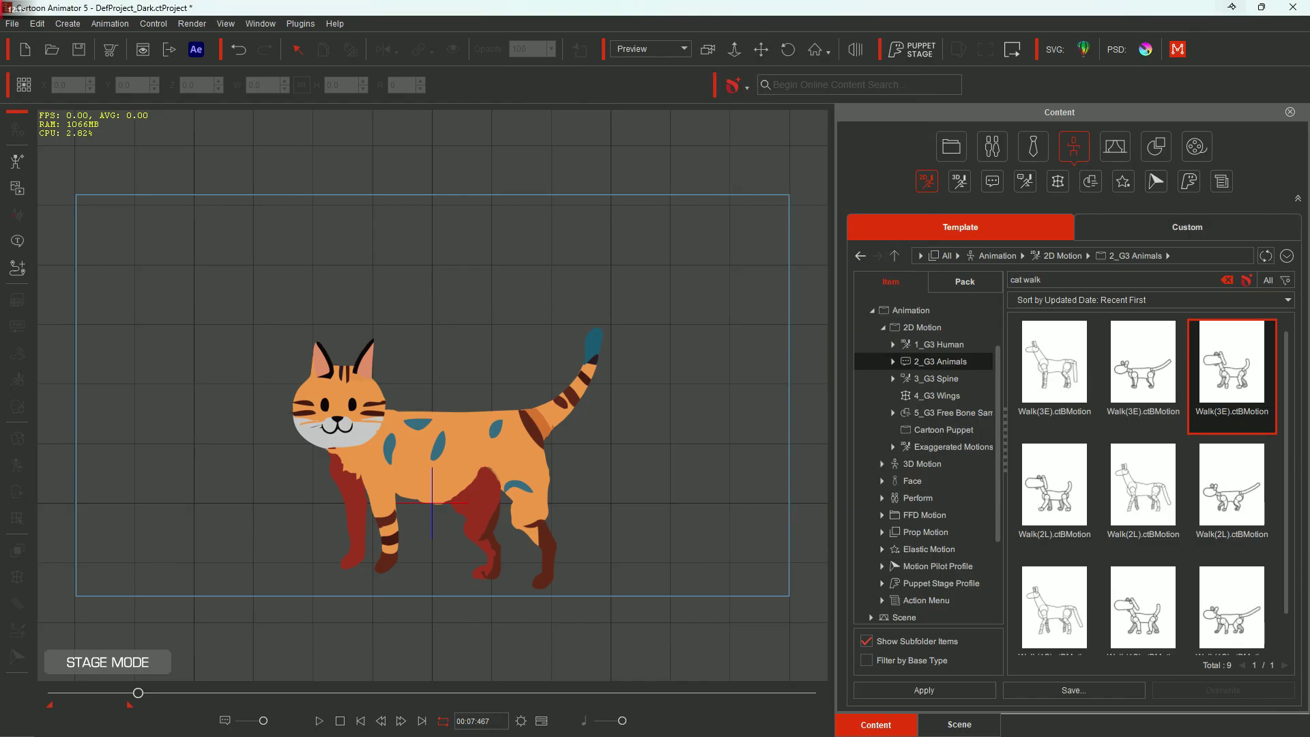
key("super+d")
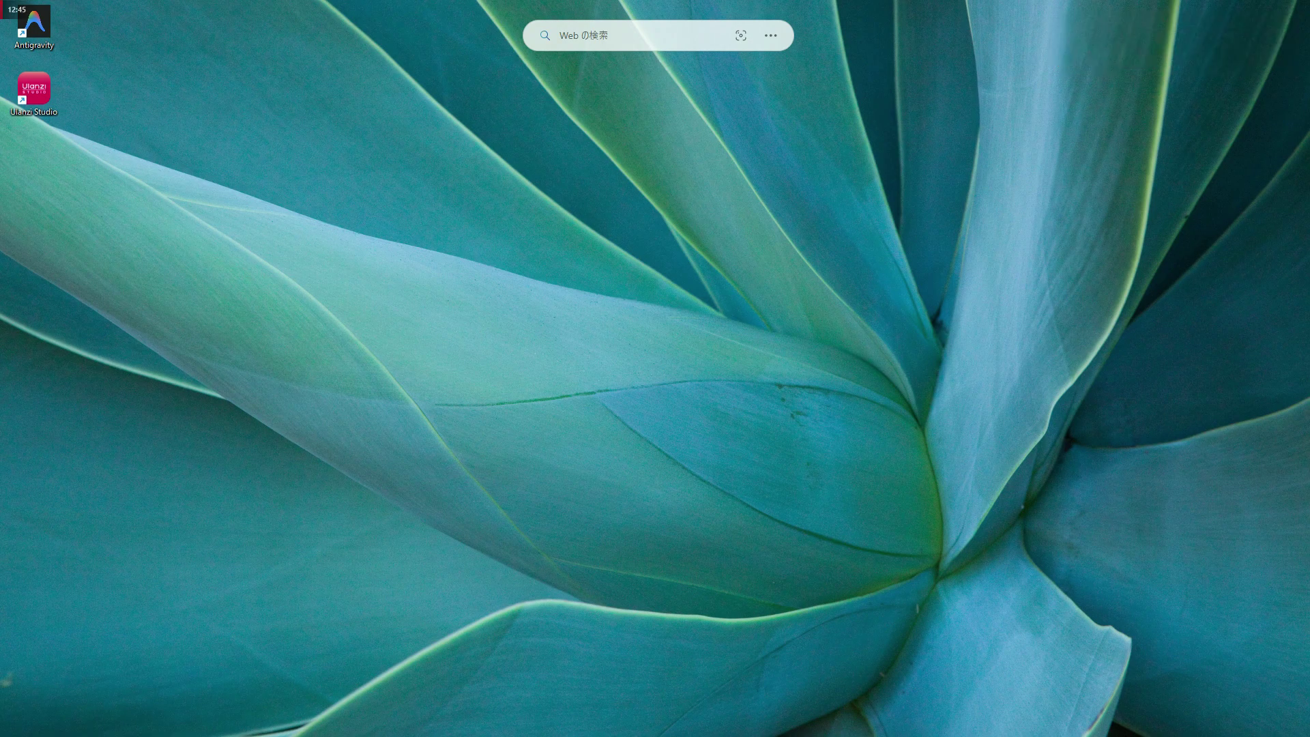